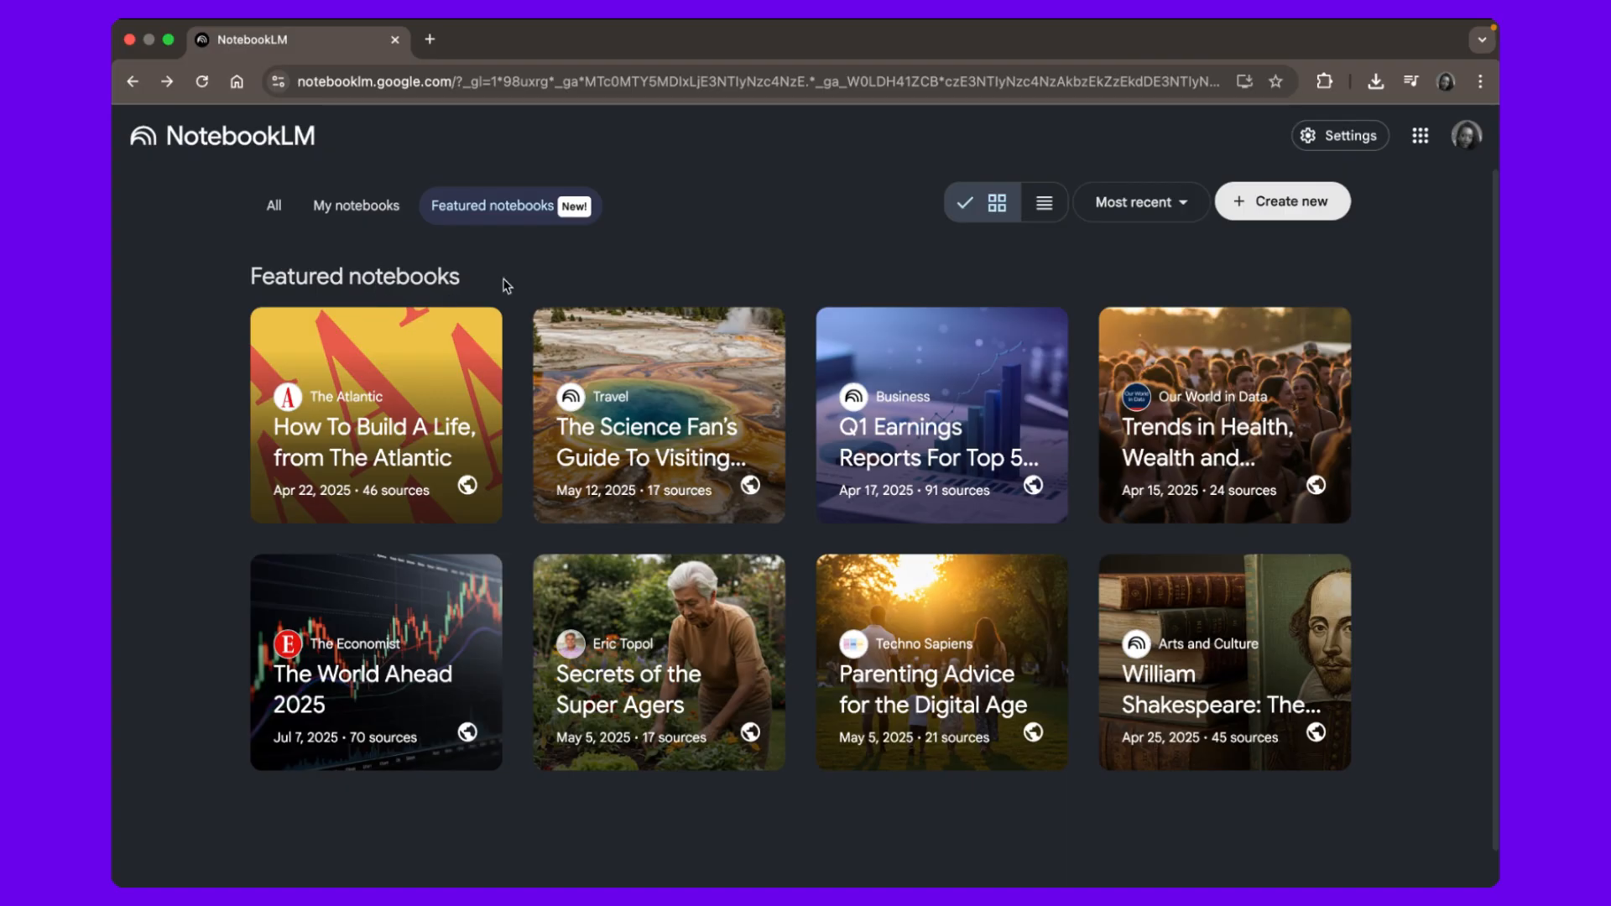
Open the featured notebook Parenting Advice for the Digital Age and look through its list of sources.
left_click(1044, 205)
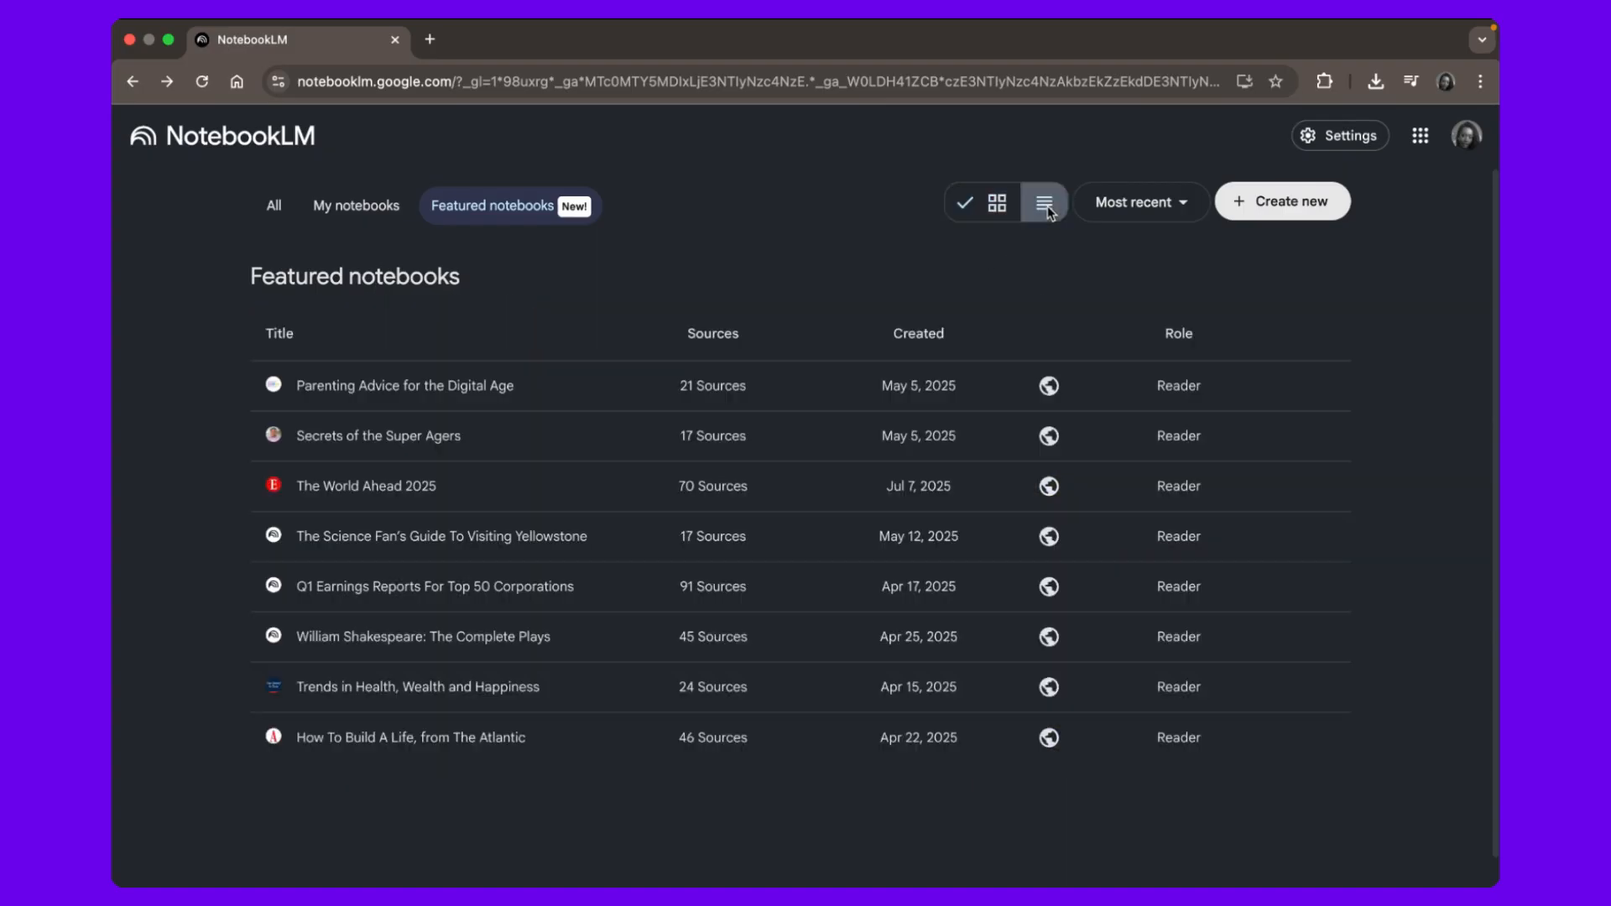
left_click(969, 204)
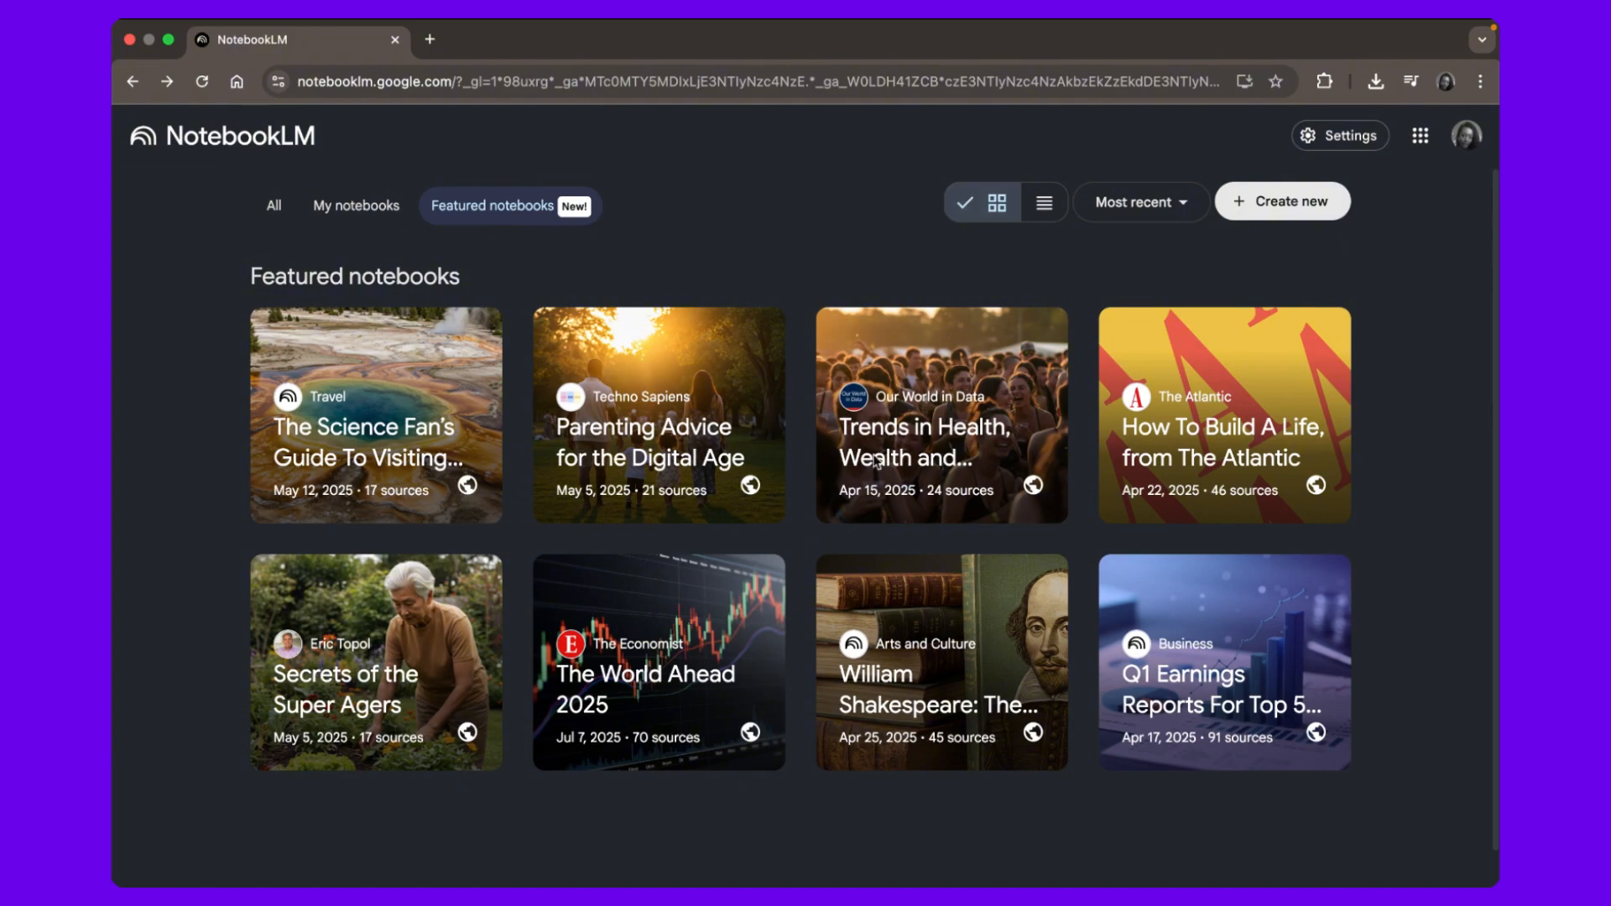
left_click(629, 445)
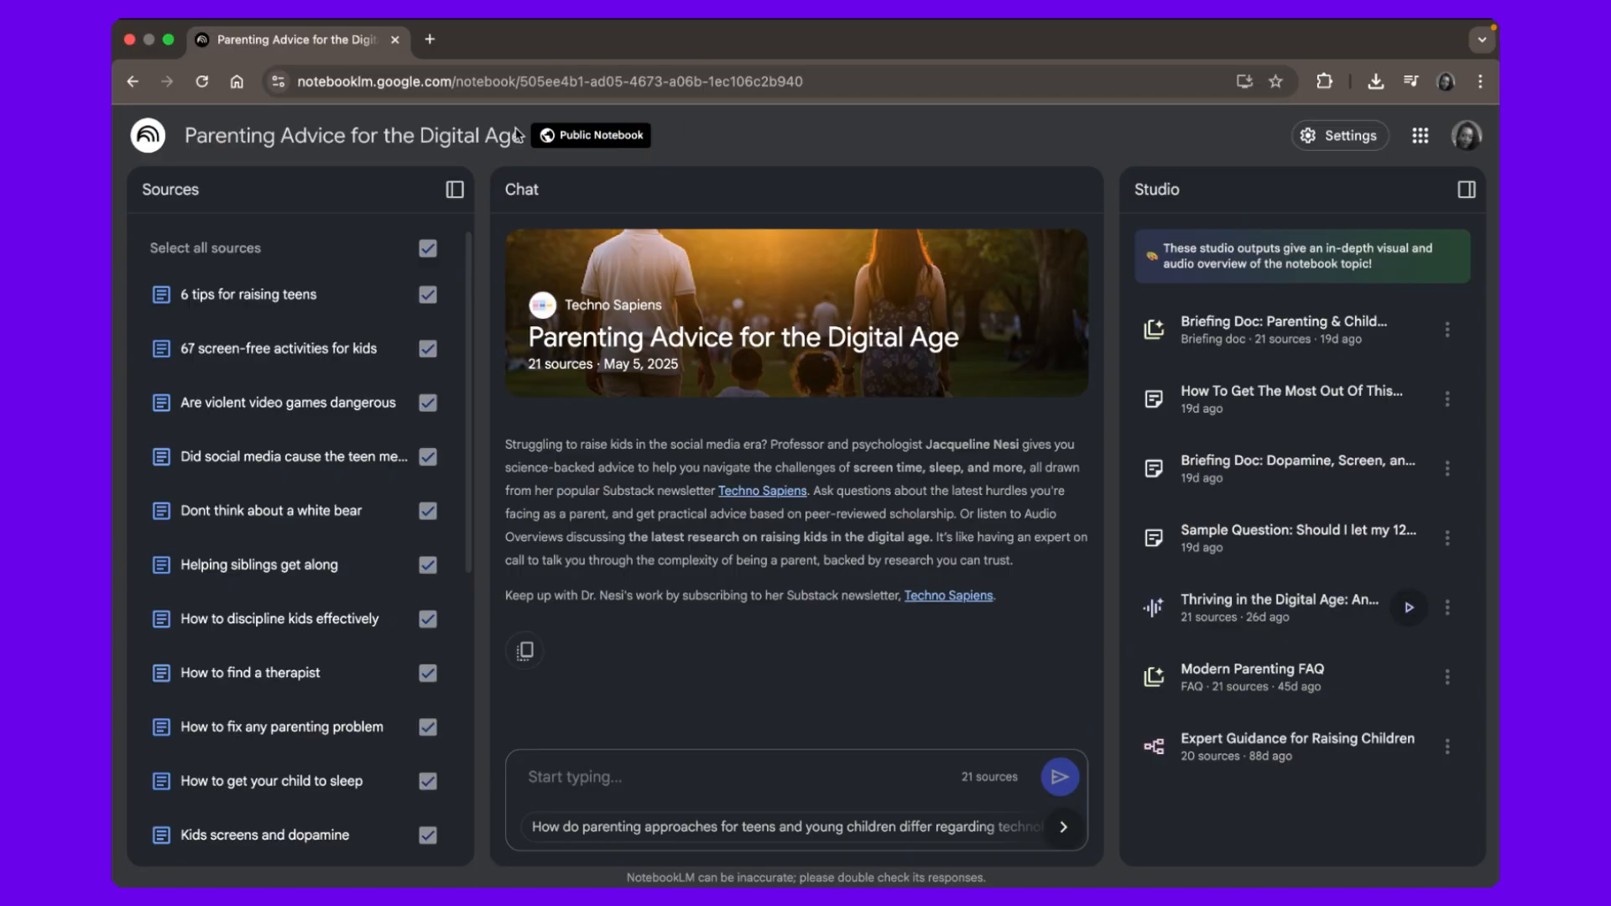
scroll(356, 409, "down", 1)
scroll(355, 410, "up", 1)
scroll(356, 409, "down", 7)
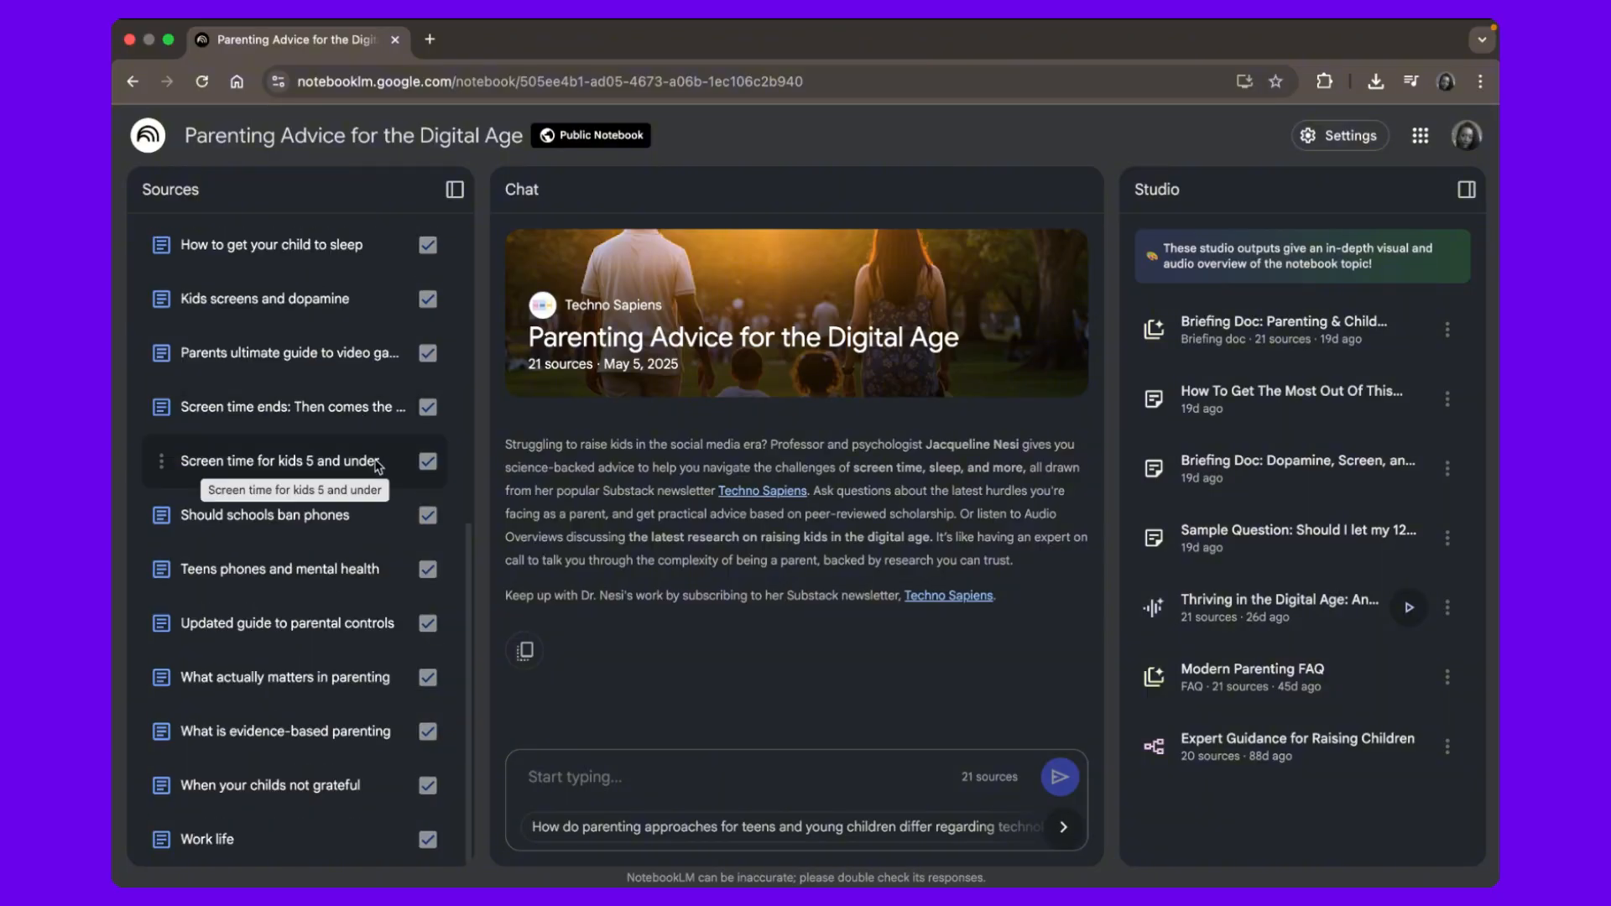
scroll(317, 551, "up", 7)
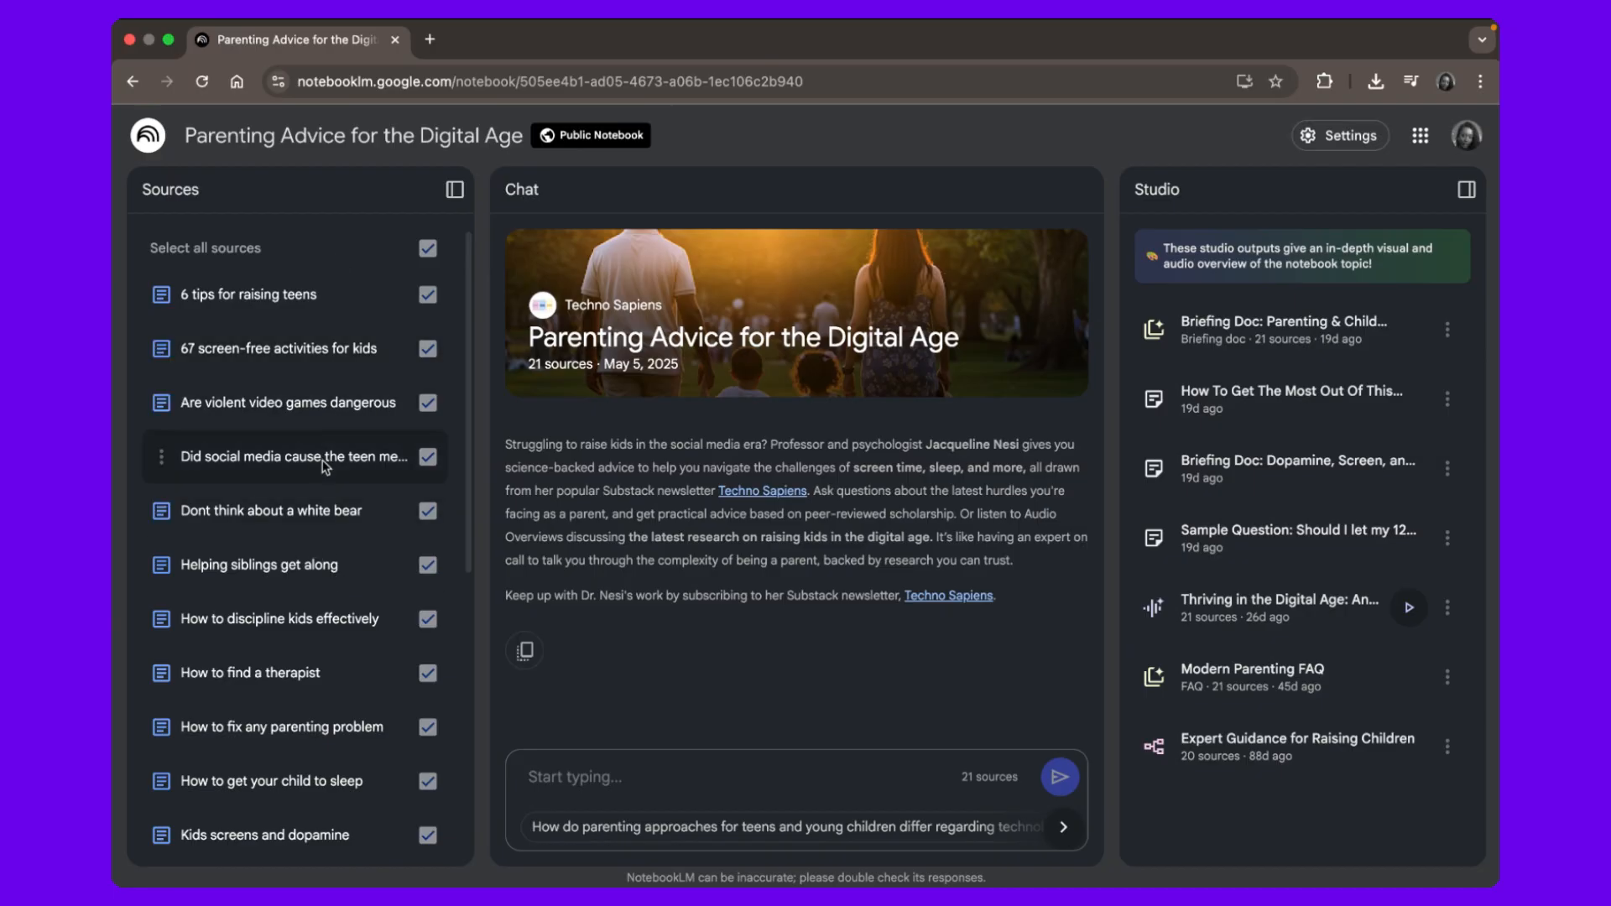
scroll(325, 467, "down", 7)
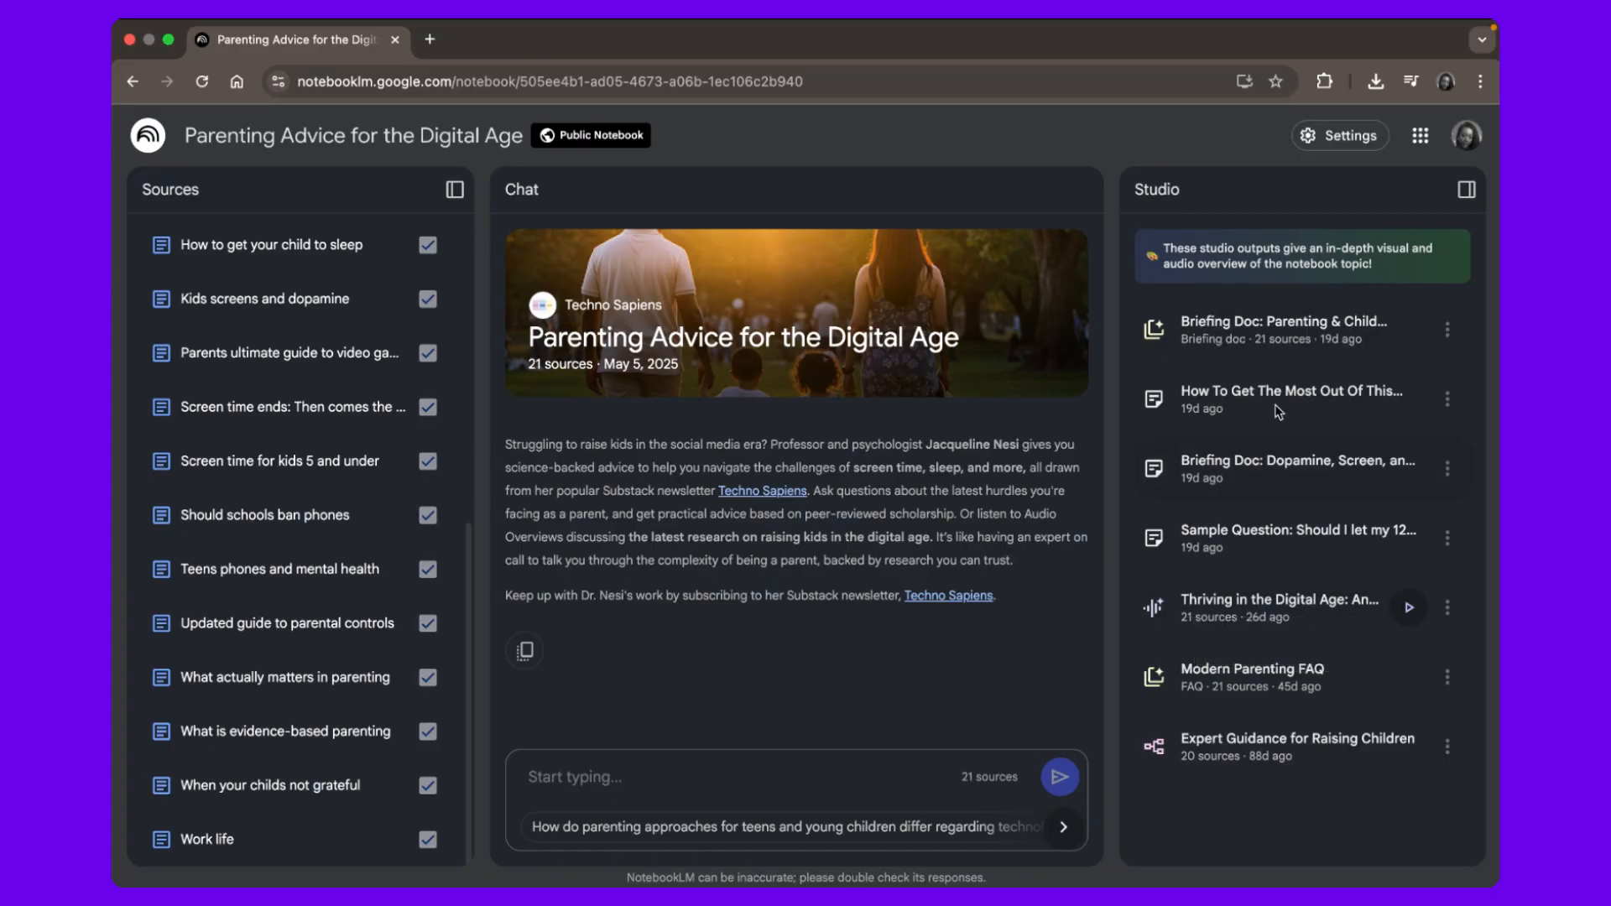
Switch the interface theme to light mode and set it back to dark mode.
left_click(1342, 135)
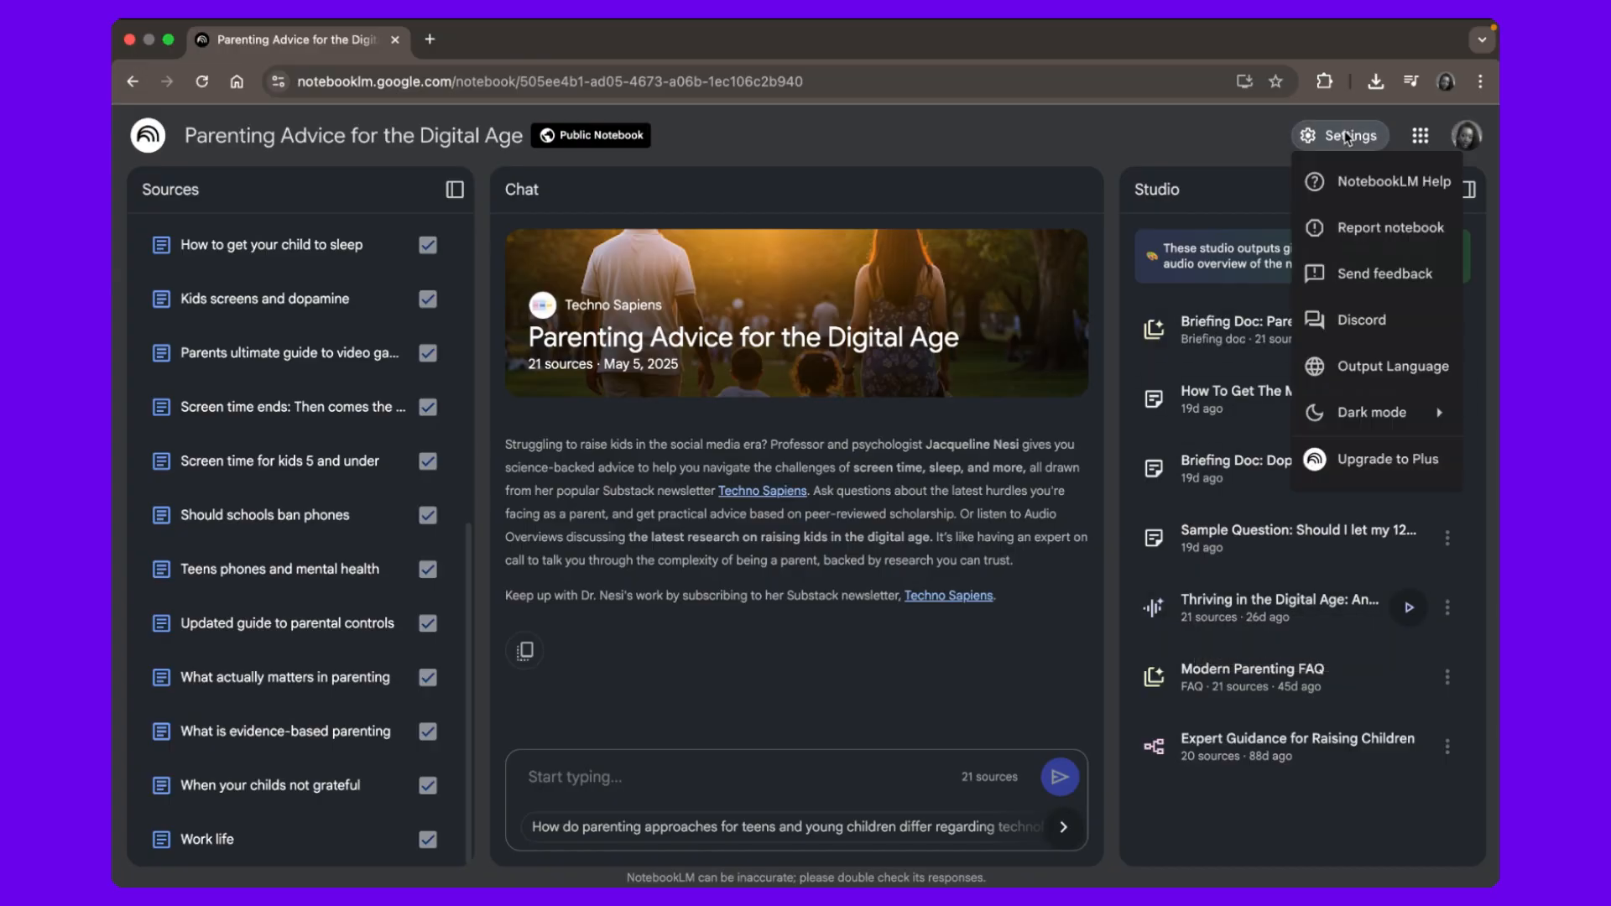
mouse_move(1359, 413)
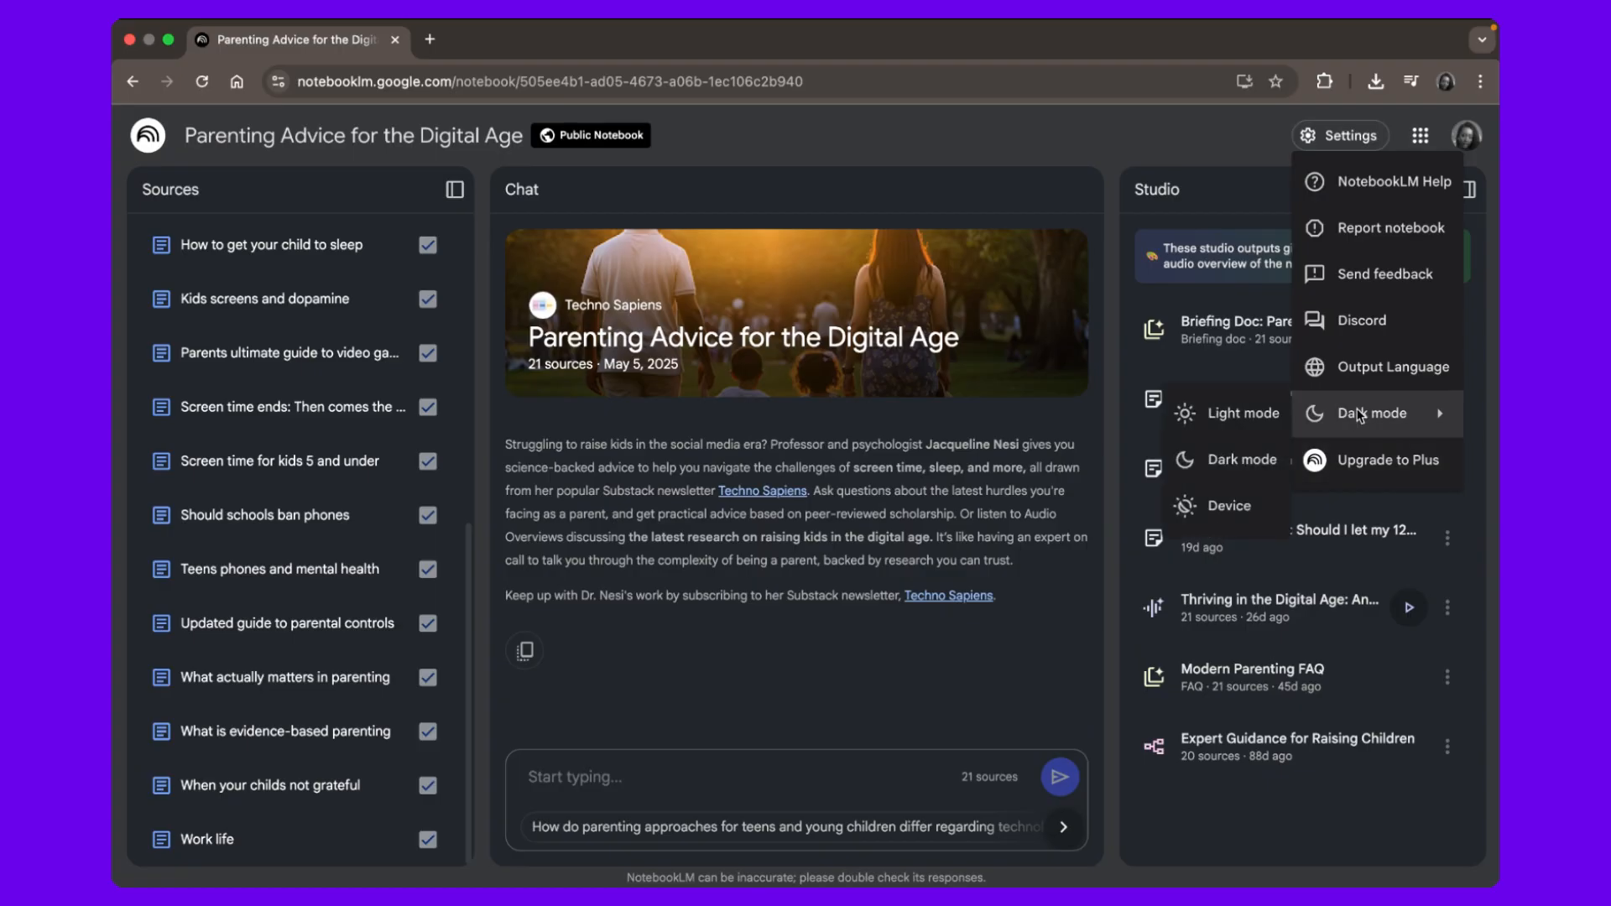
left_click(1230, 414)
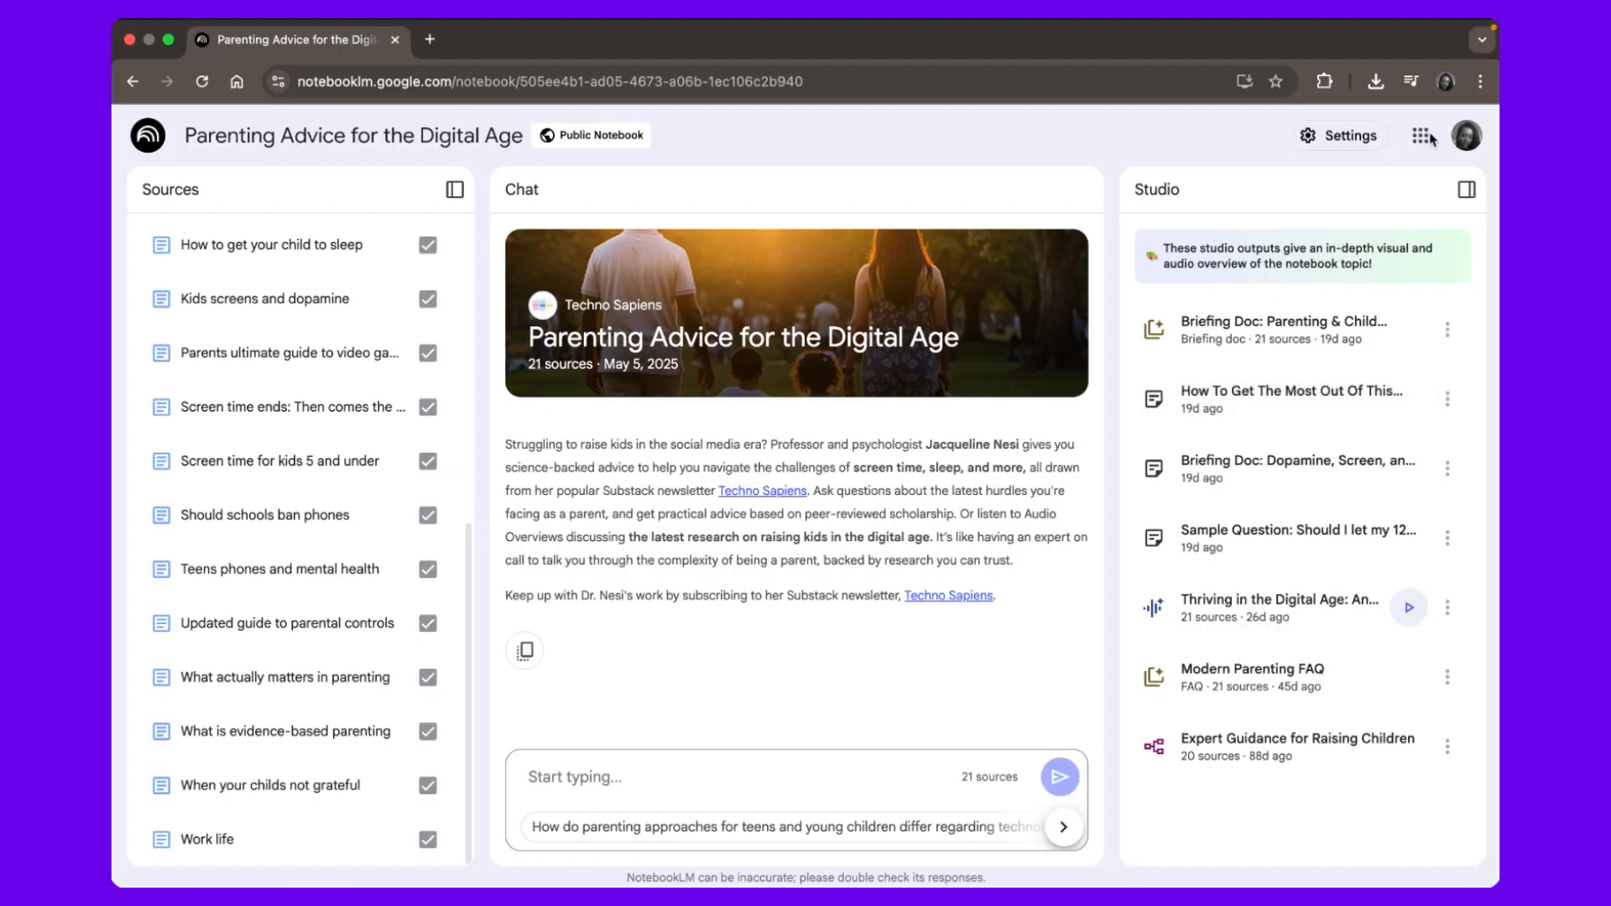
left_click(1347, 135)
mouse_move(1351, 413)
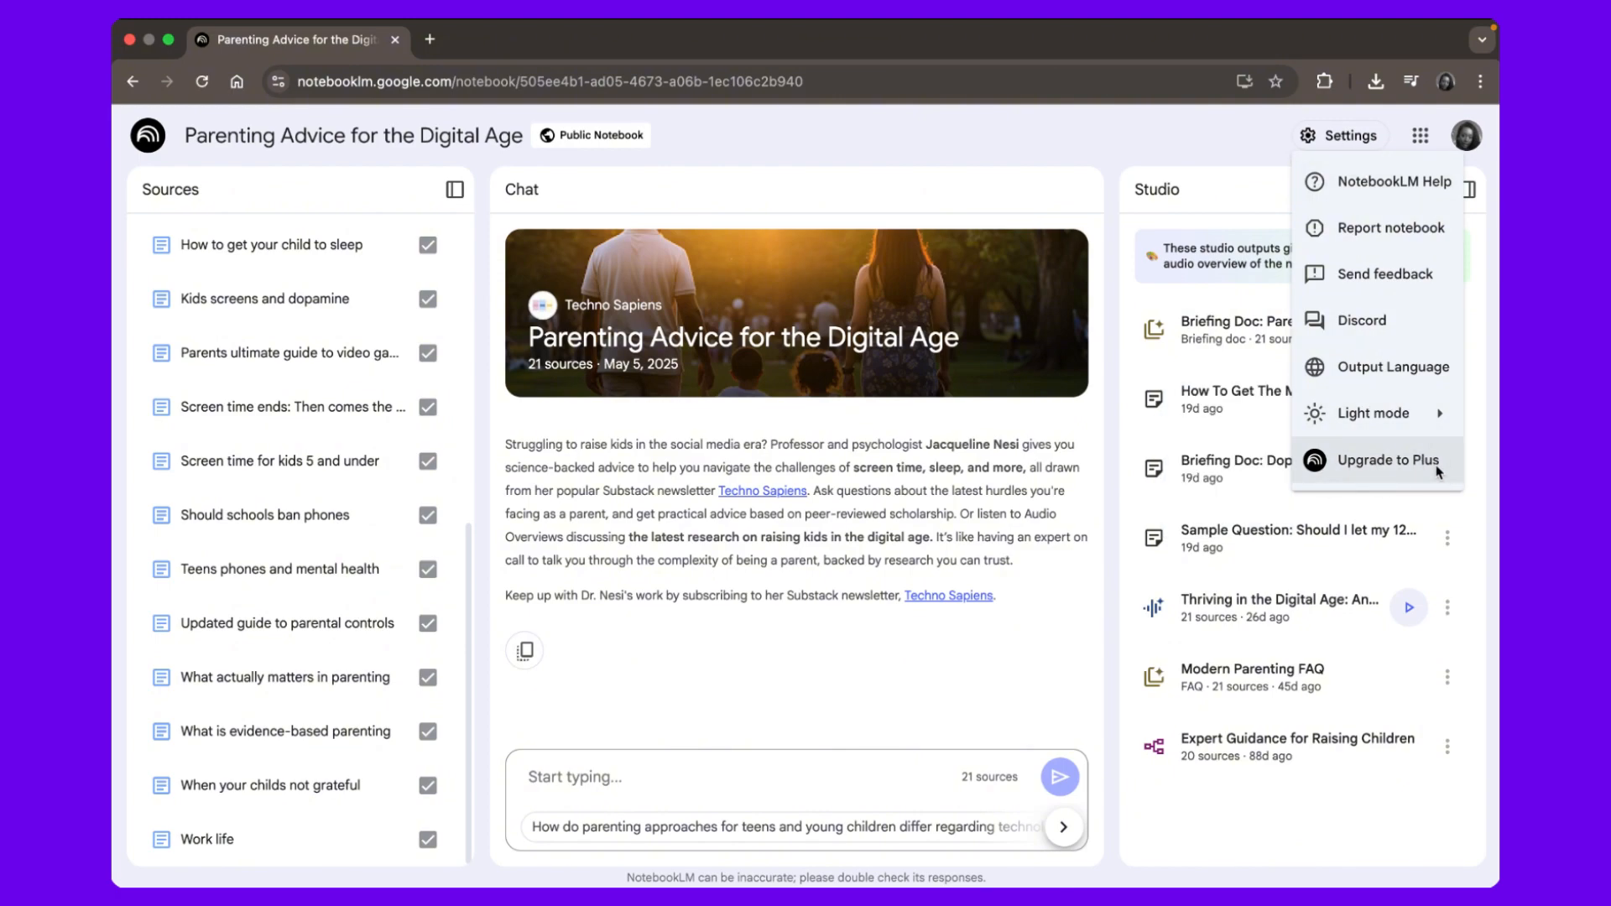
mouse_move(1426, 415)
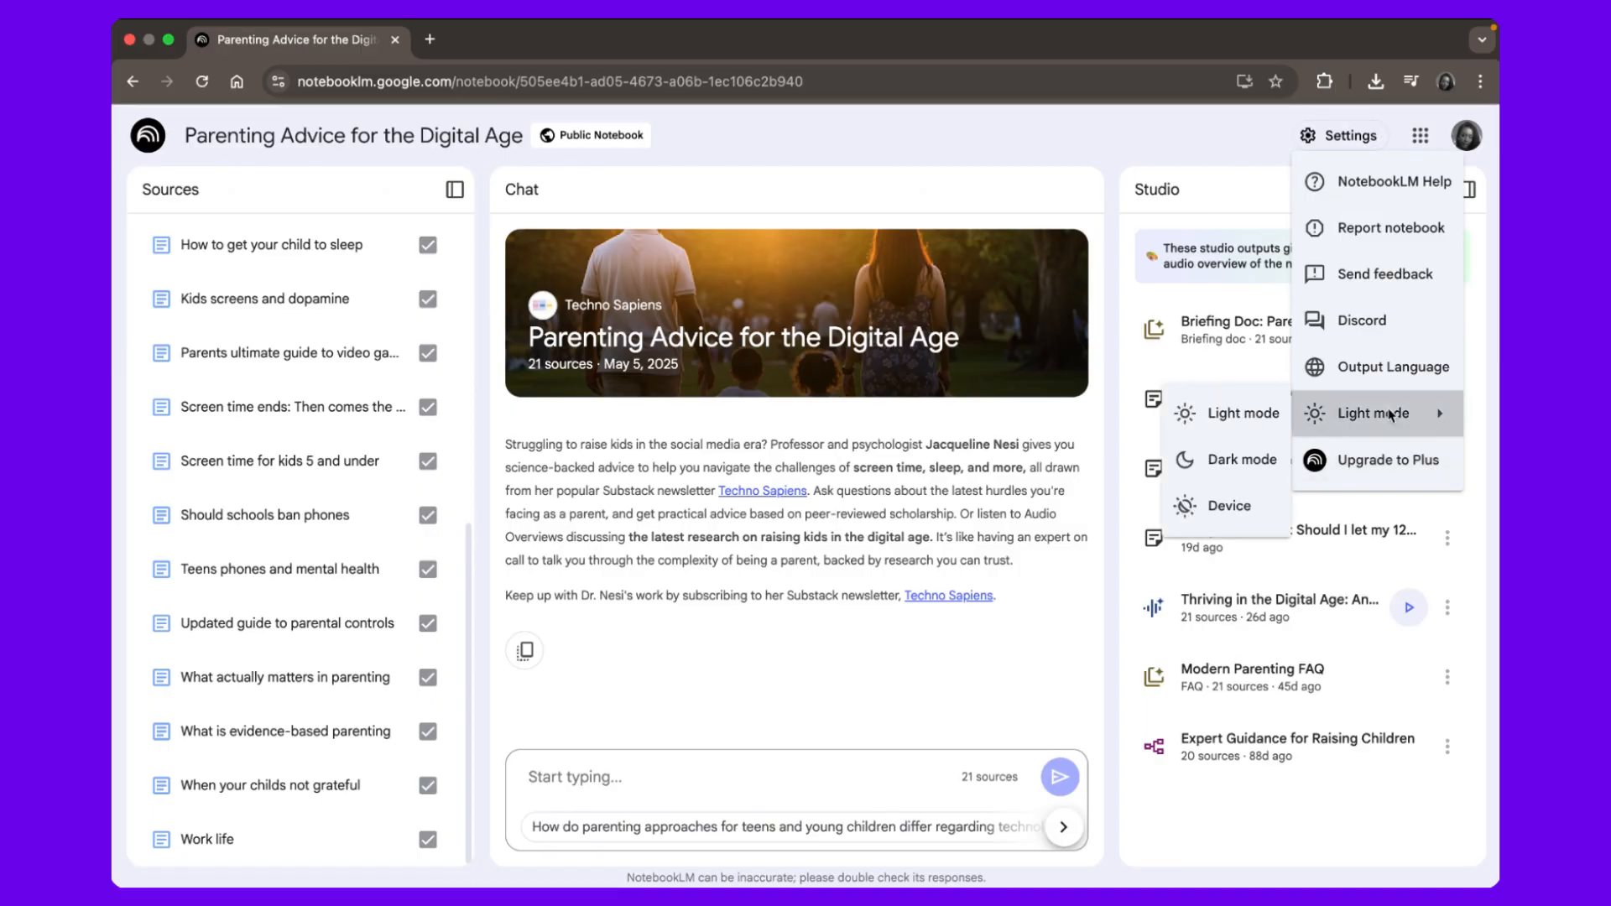
left_click(1243, 460)
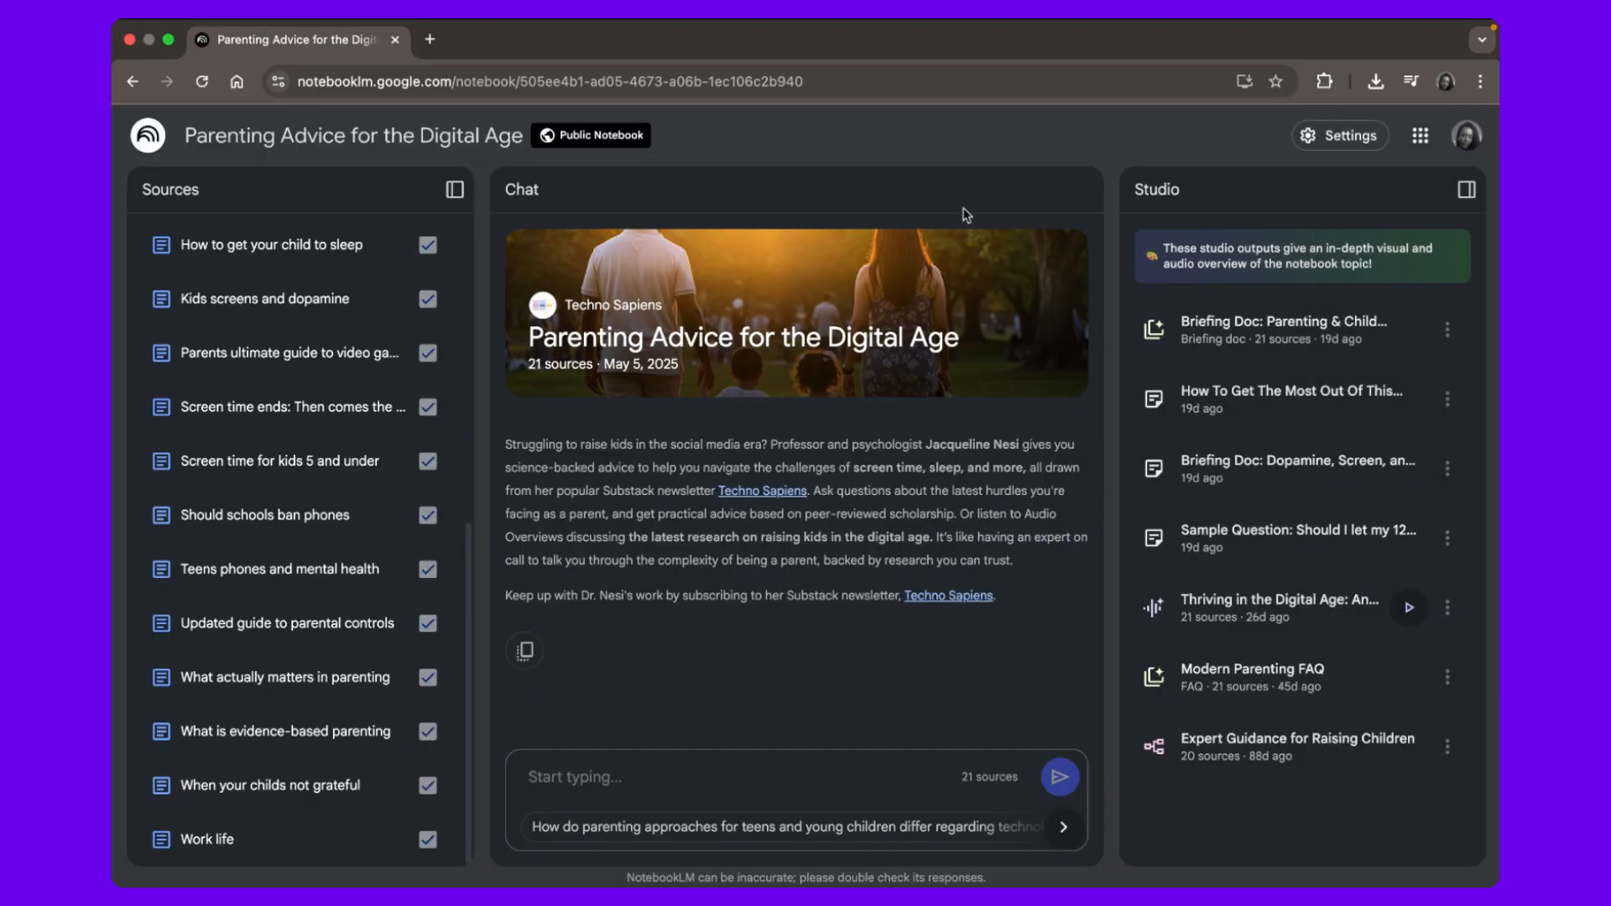
Return to the notebook overview and create a new notebook without adding any sources.
left_click(134, 82)
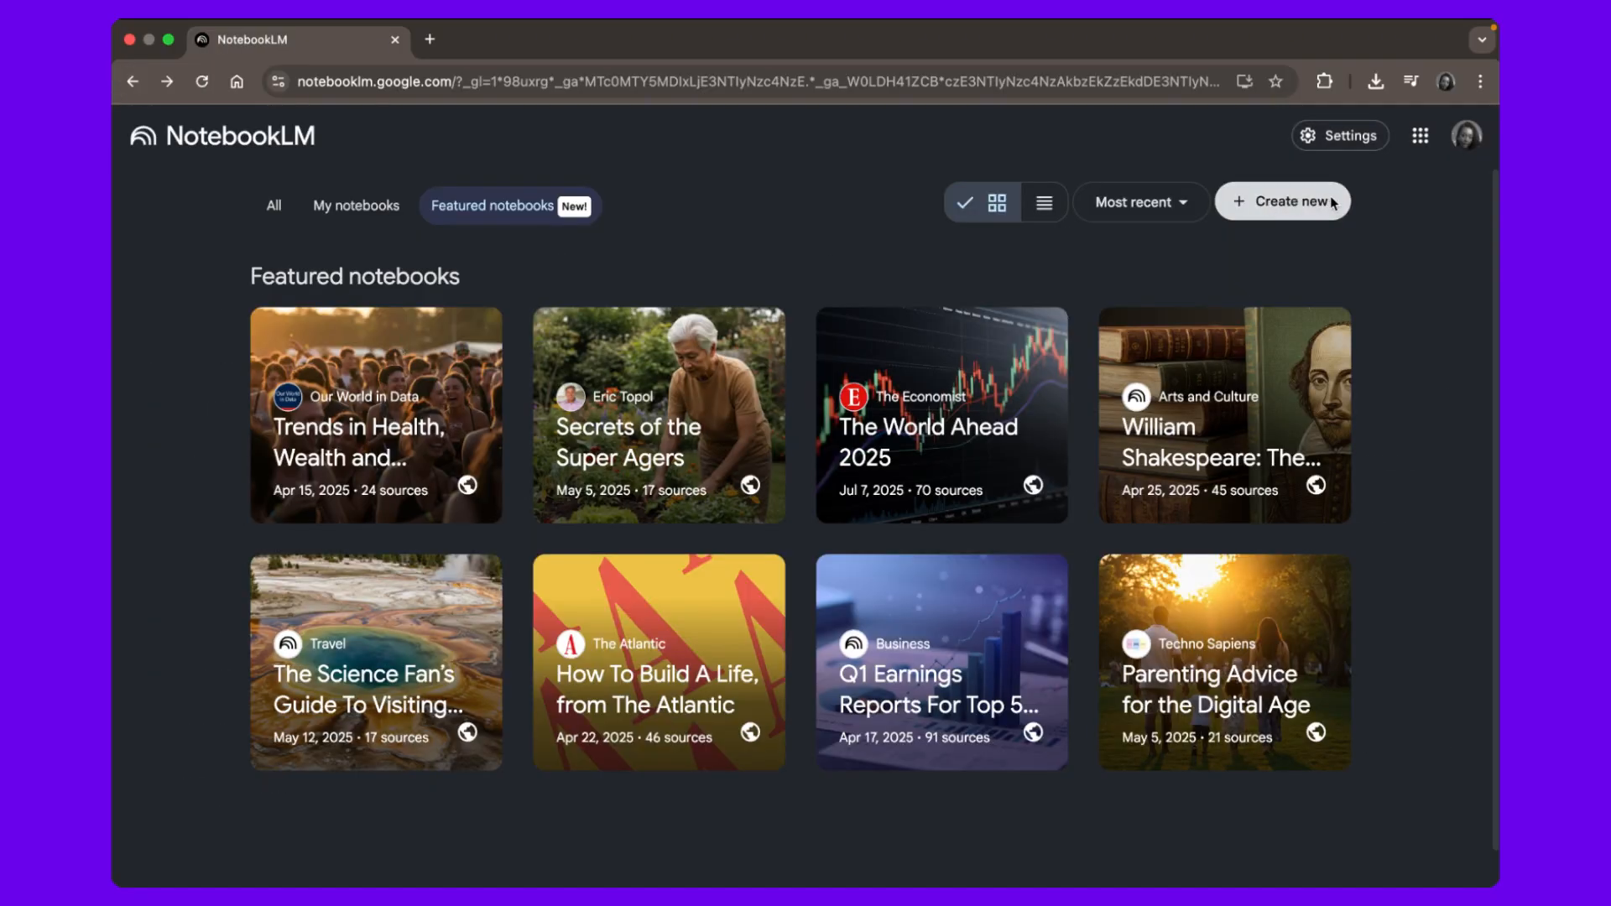
left_click(1292, 201)
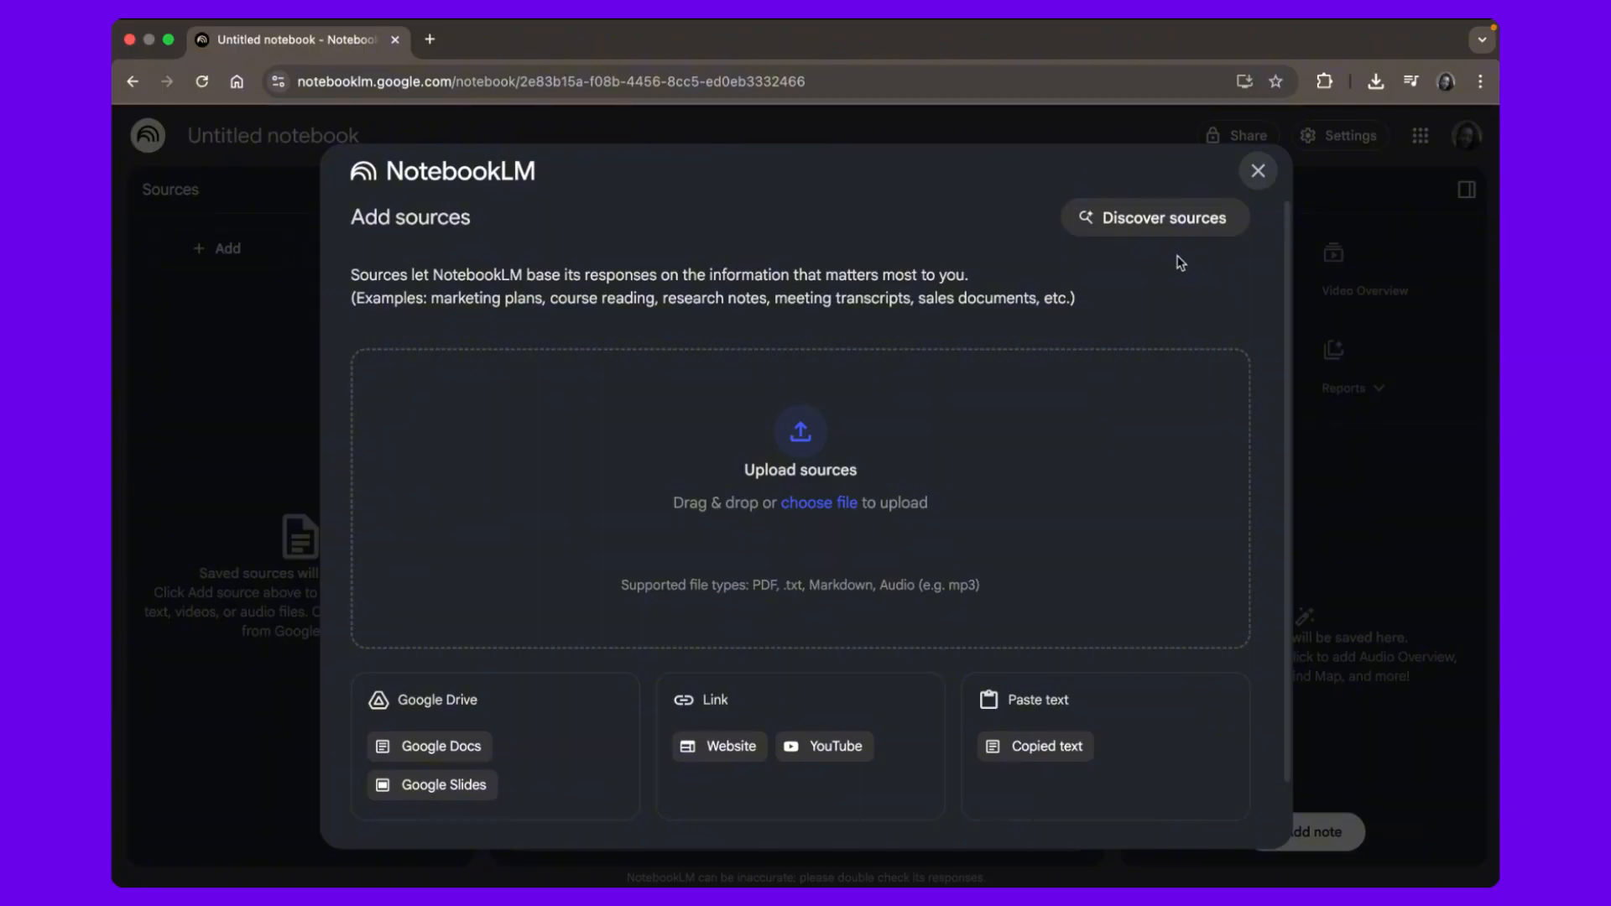
left_click(1258, 171)
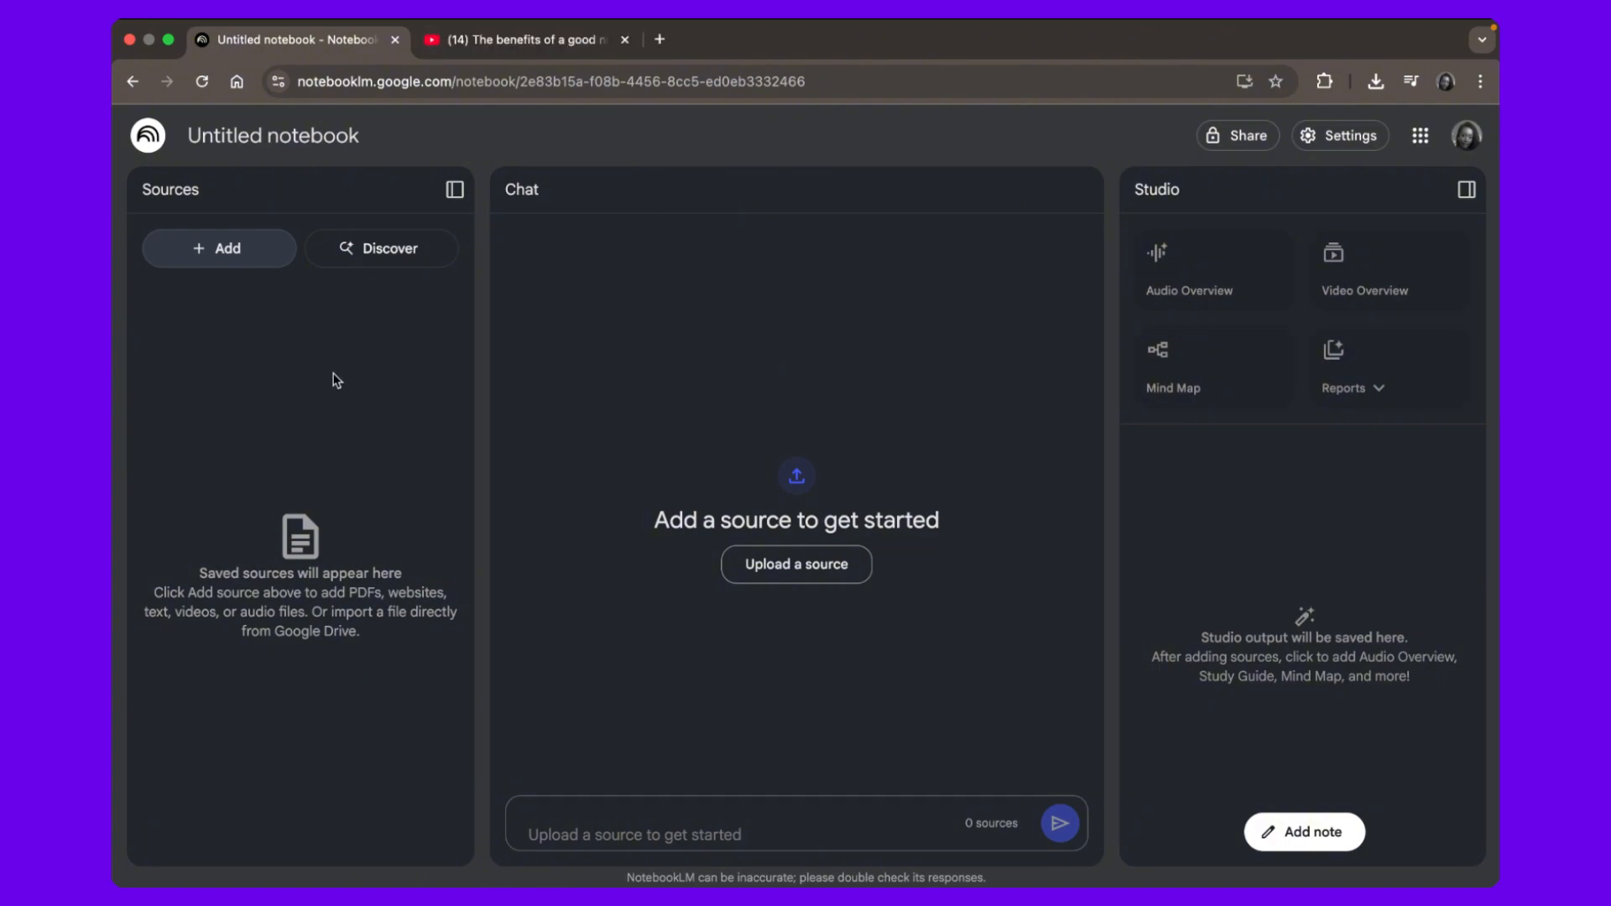
left_click(216, 250)
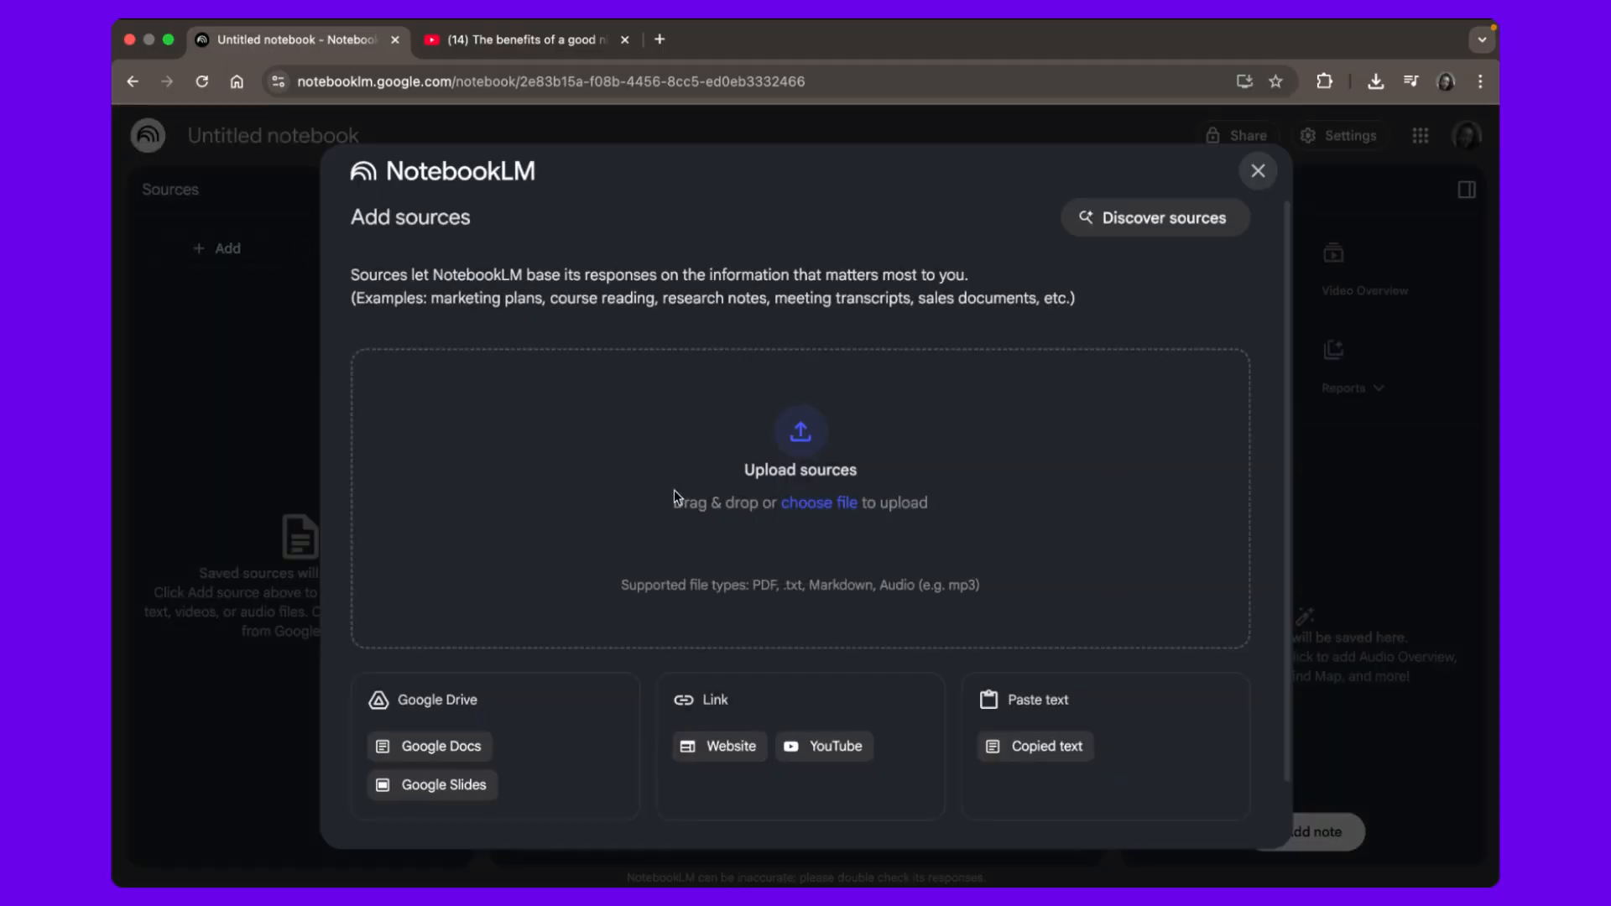
left_click(834, 753)
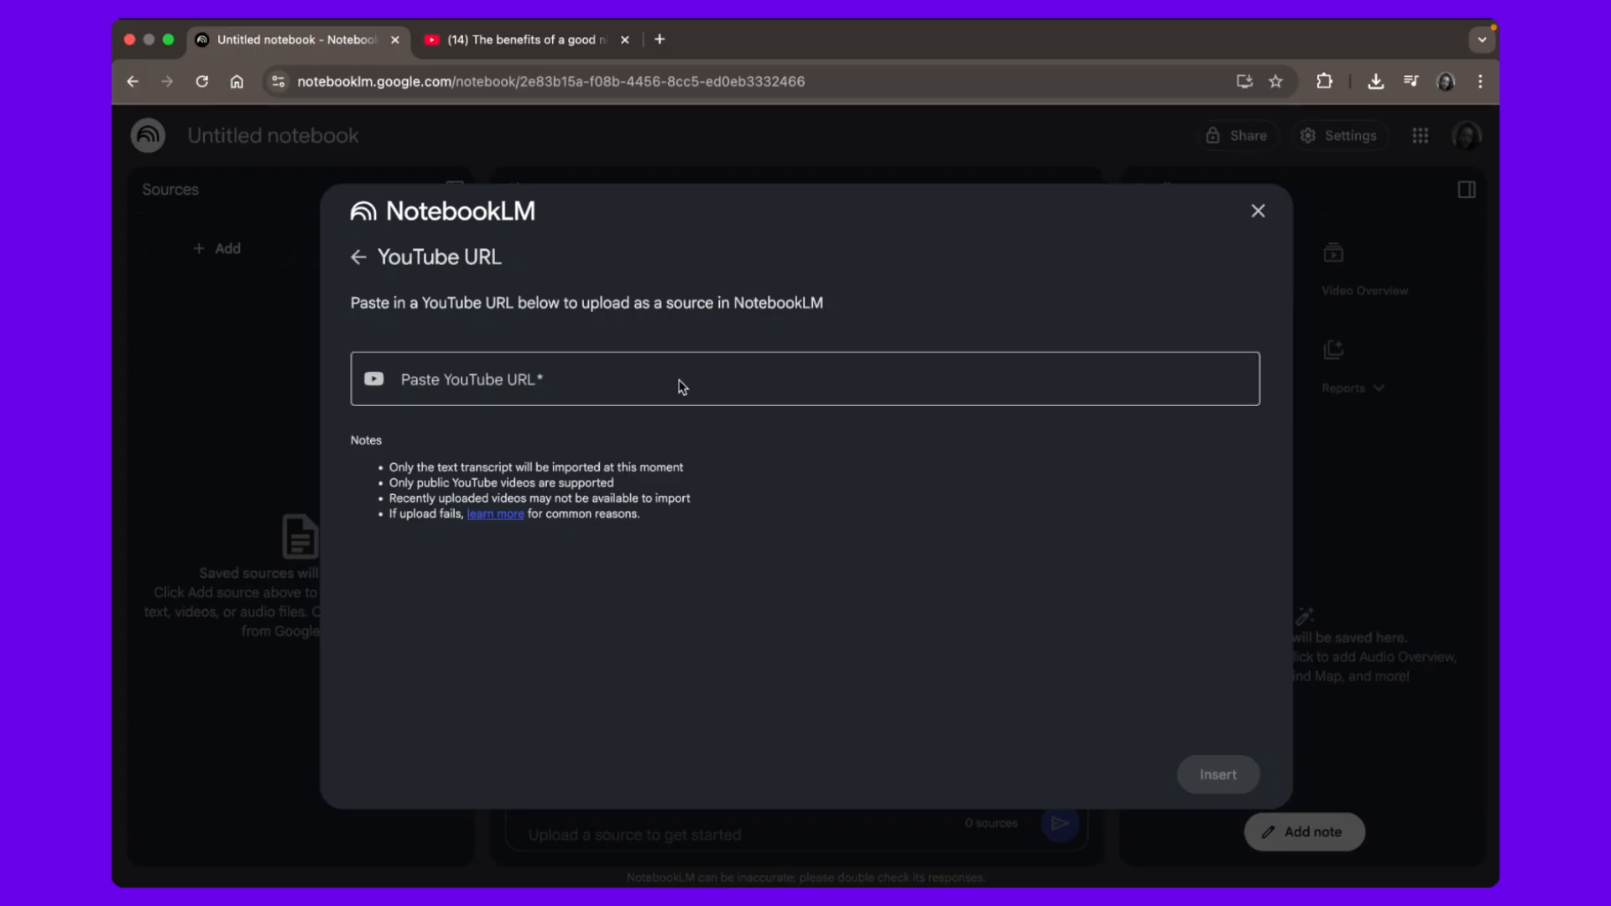
type("https://youtu.be/gedoSfZvBgE?si=c35BG_19_7Y_viNK")
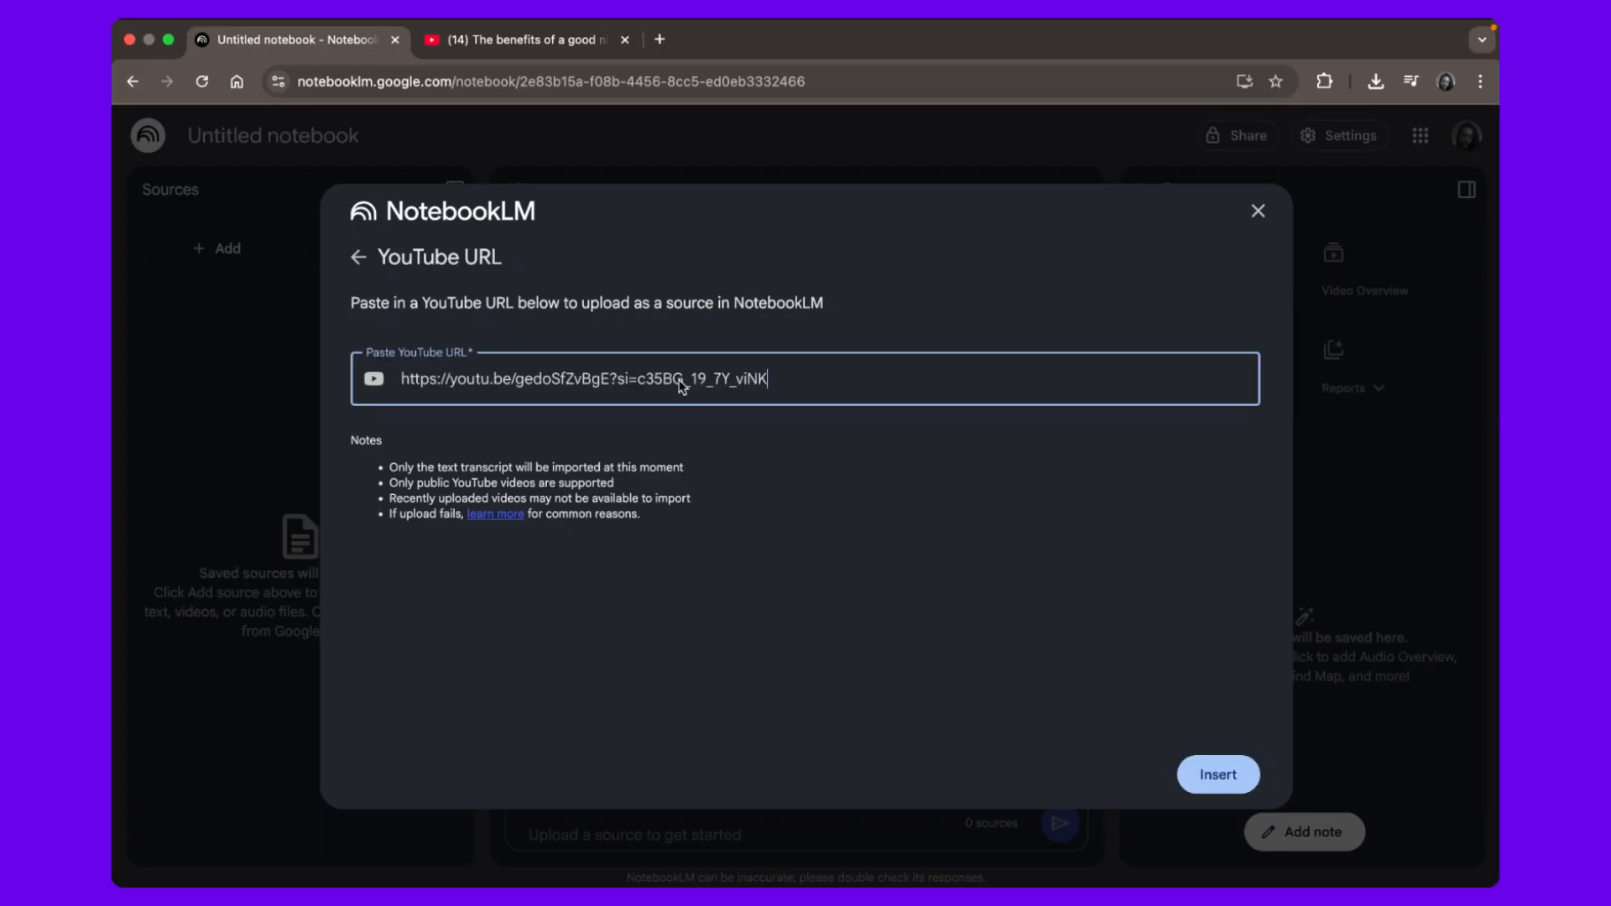
left_click(1205, 776)
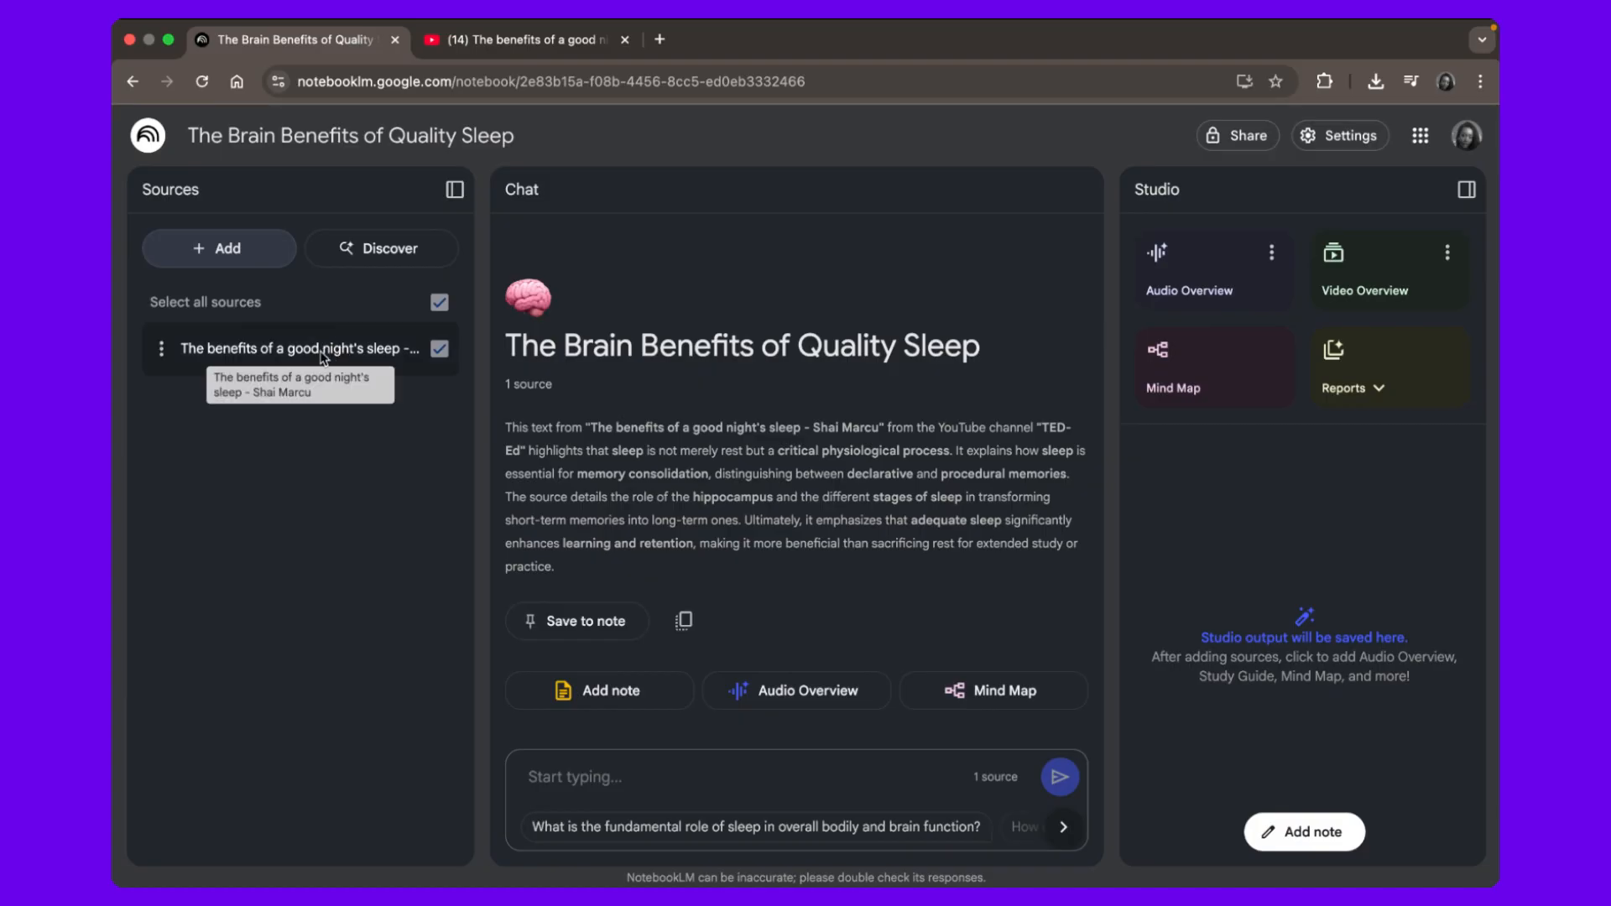
Discover web sources on the topic "The benefits of a good night sleep".
left_click(399, 262)
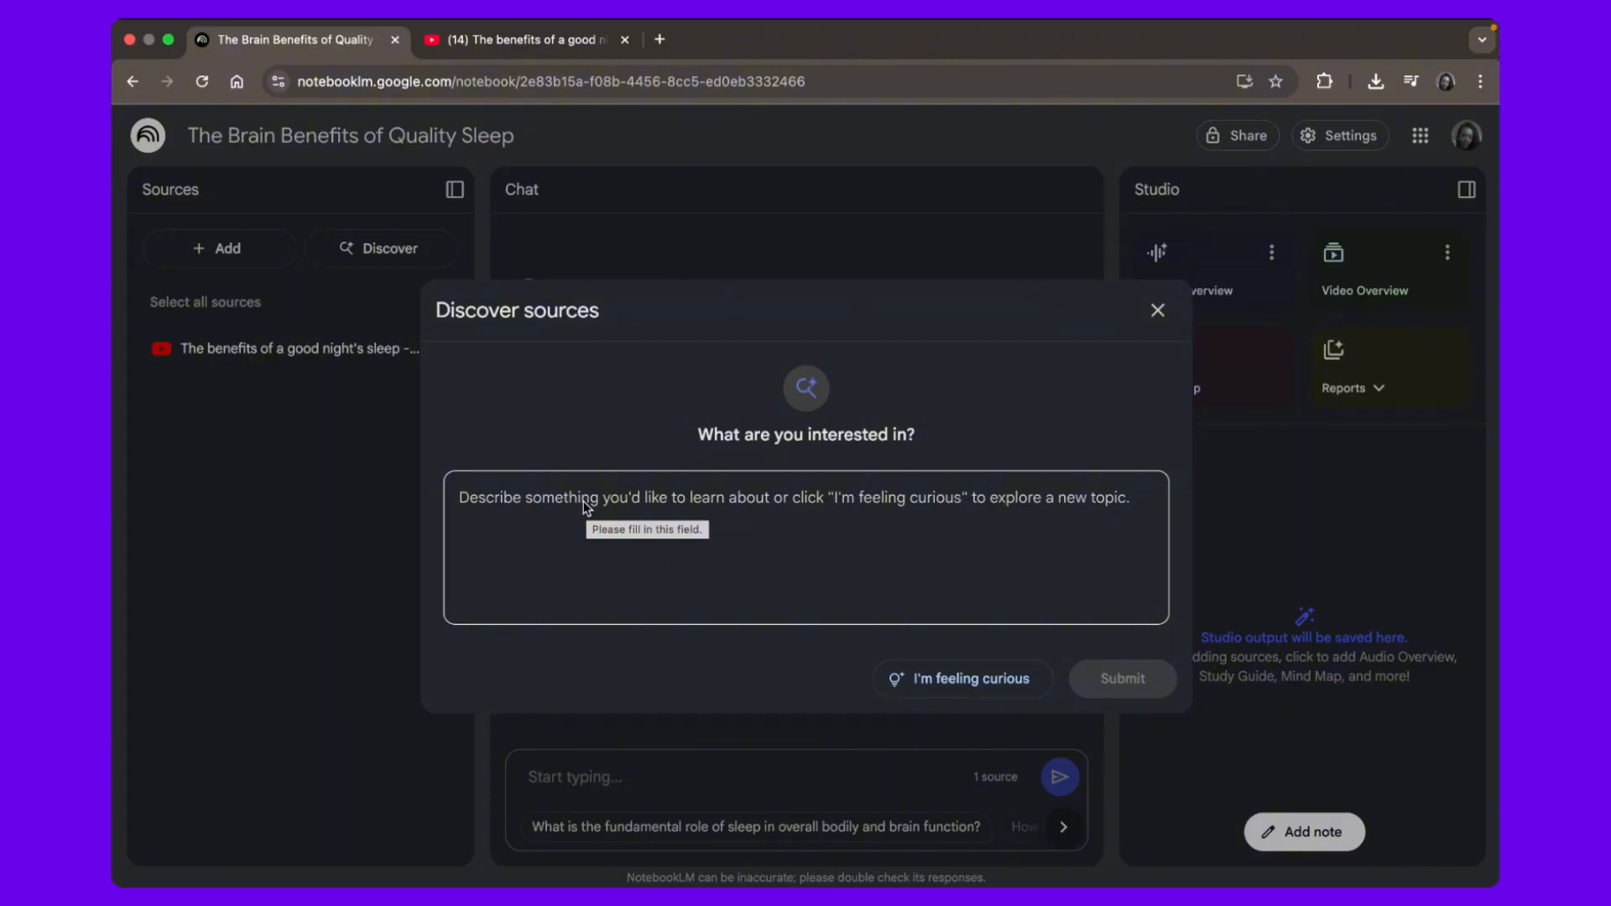
type("The benefits of a good night sleep")
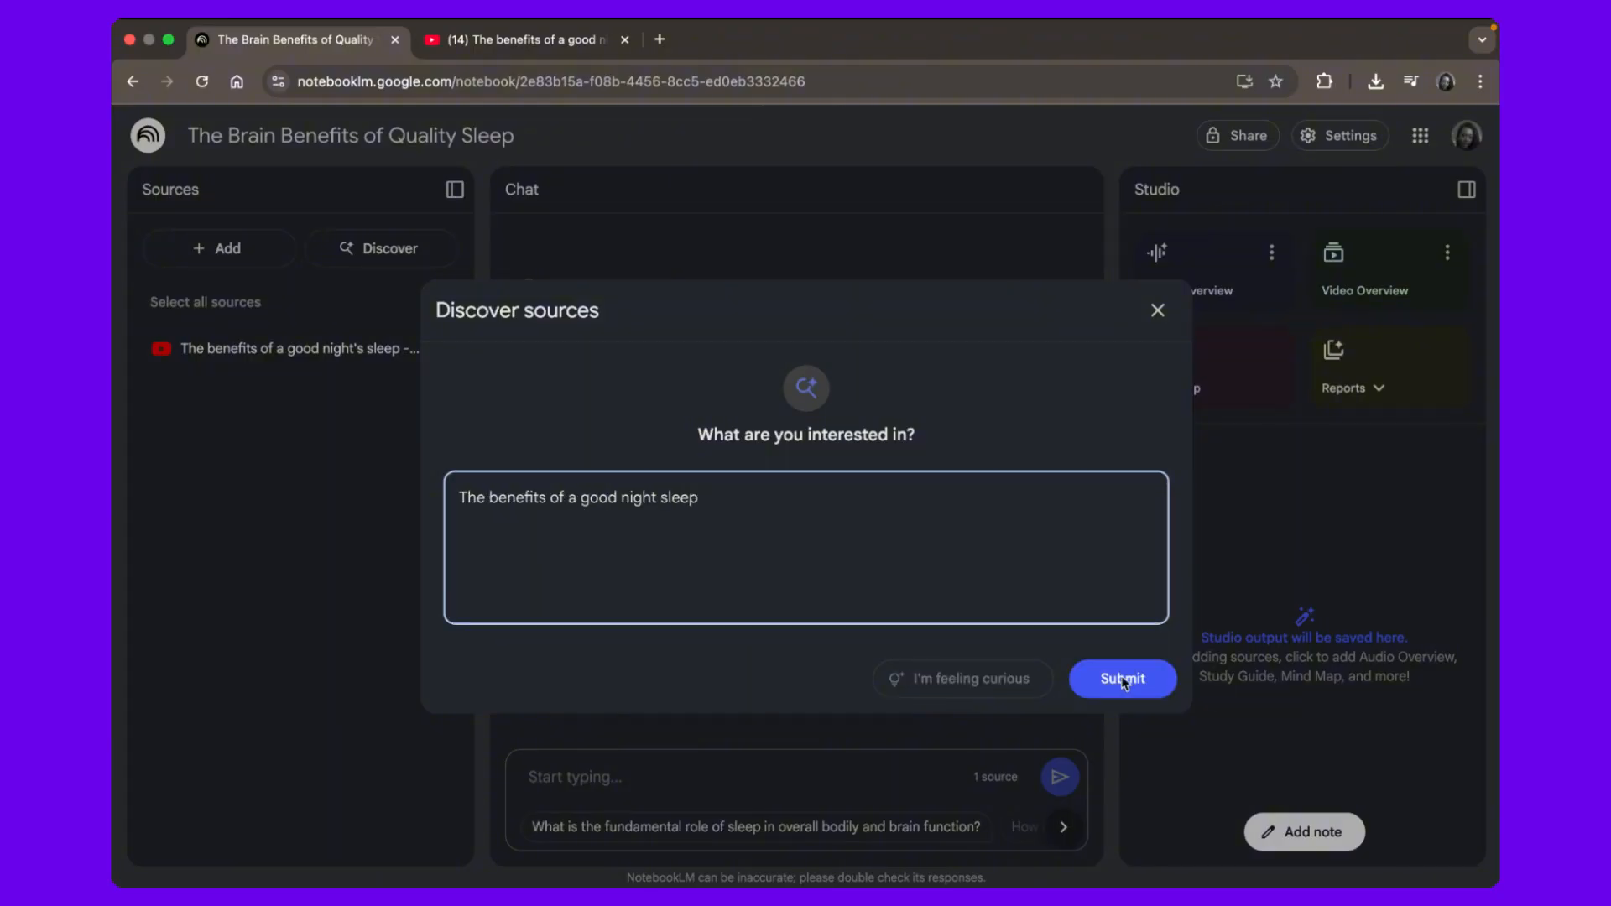
left_click(1124, 679)
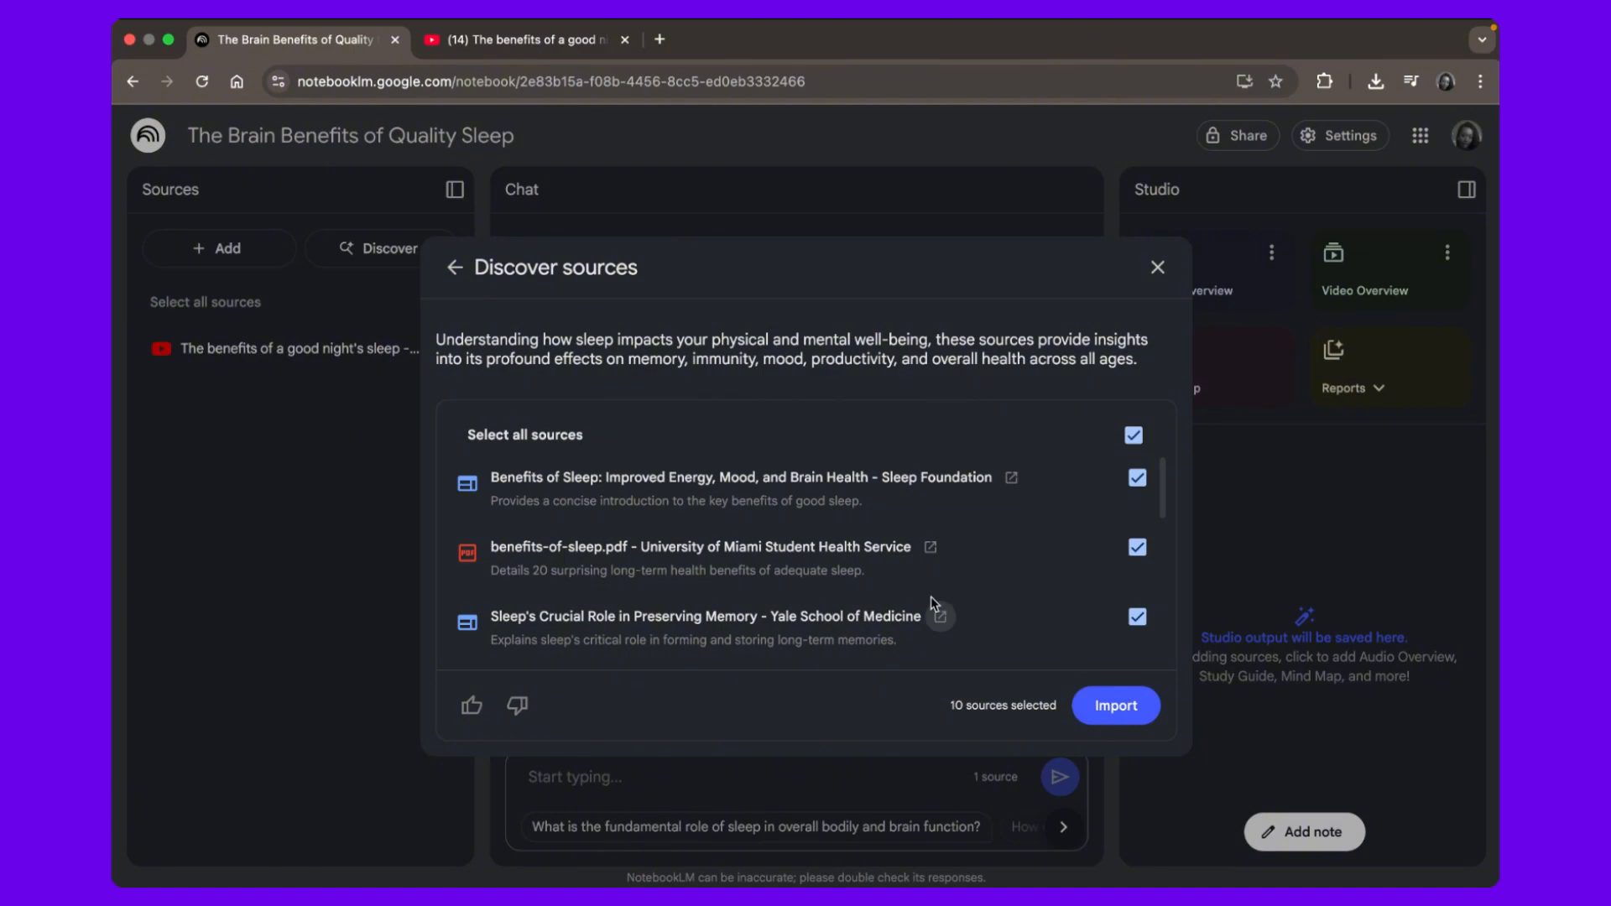
Review the suggested sleep sources and import all of them into the notebook.
scroll(932, 602, "down", 6)
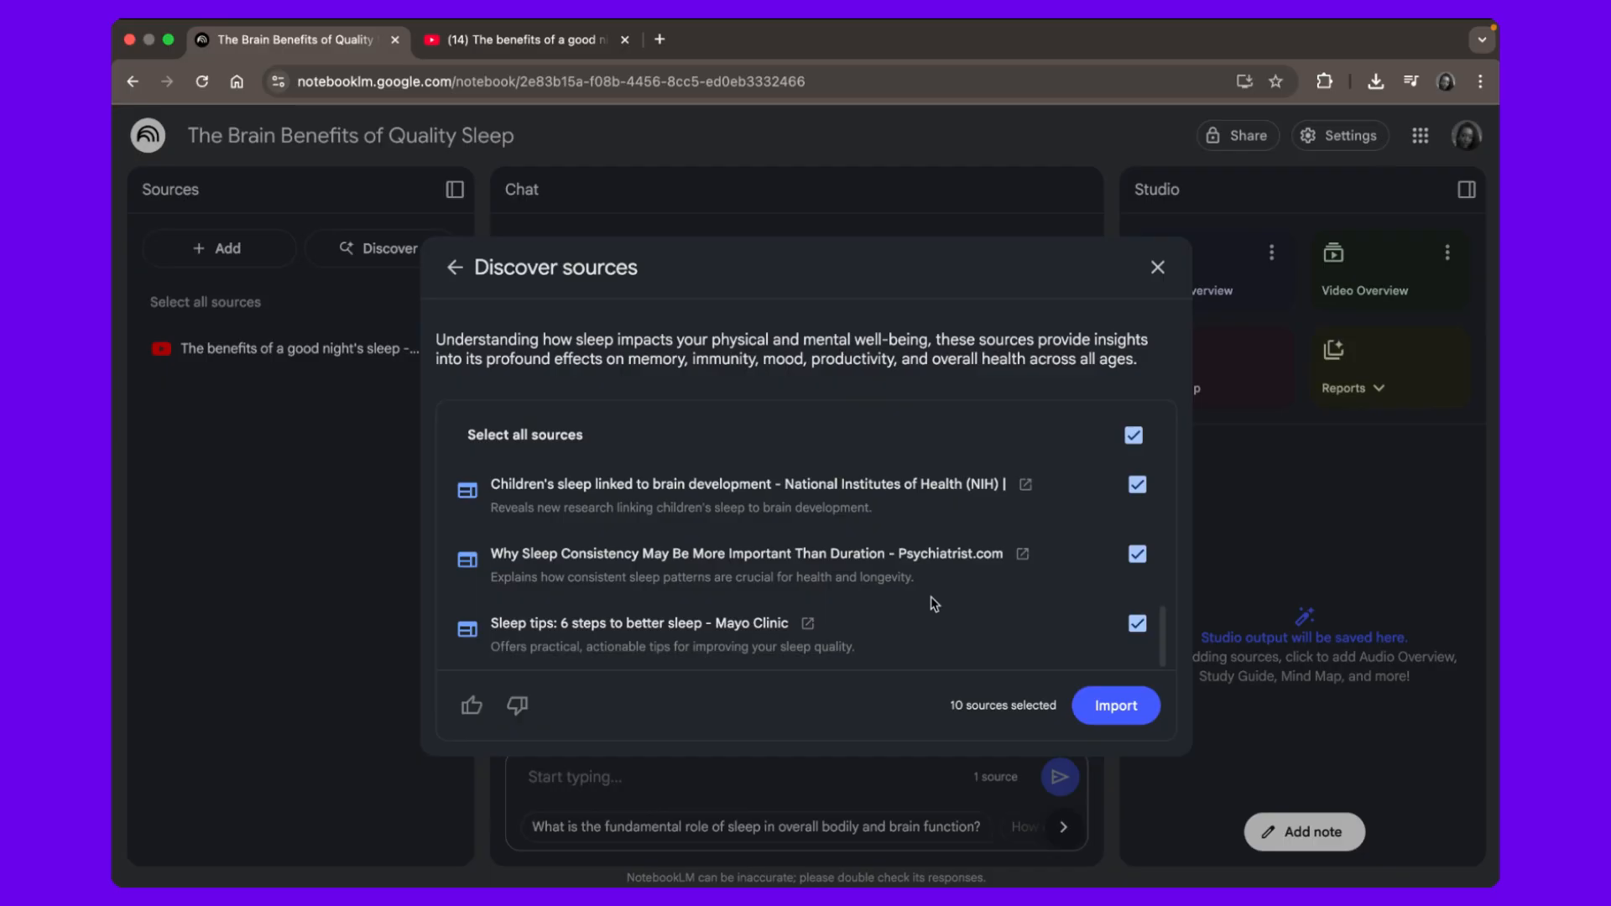
scroll(933, 603, "up", 6)
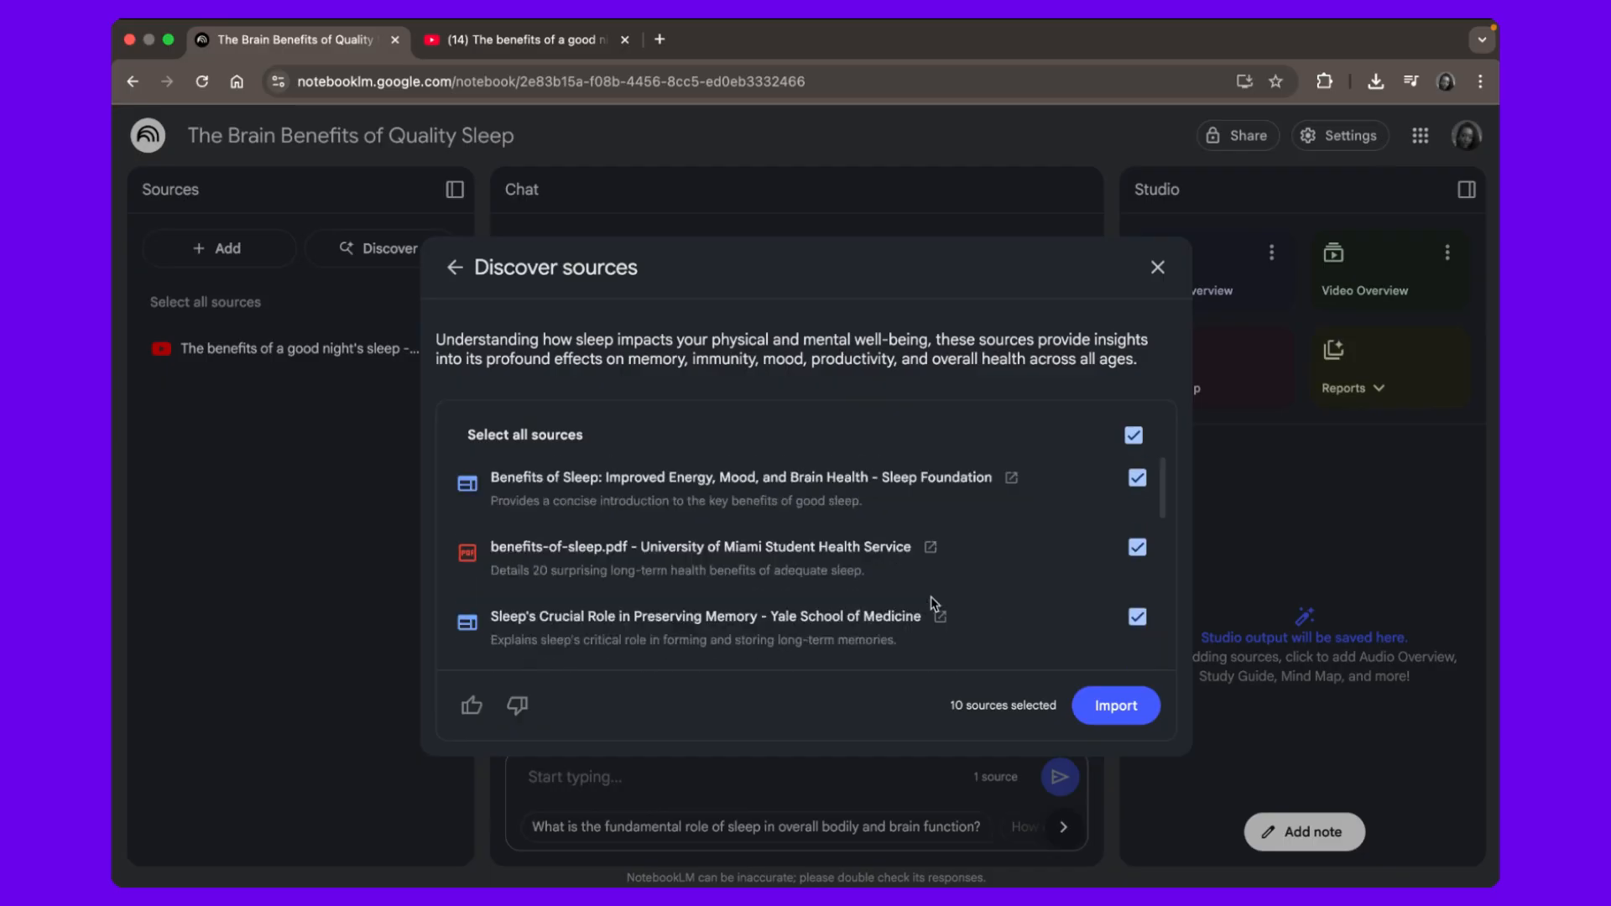
left_click(1137, 479)
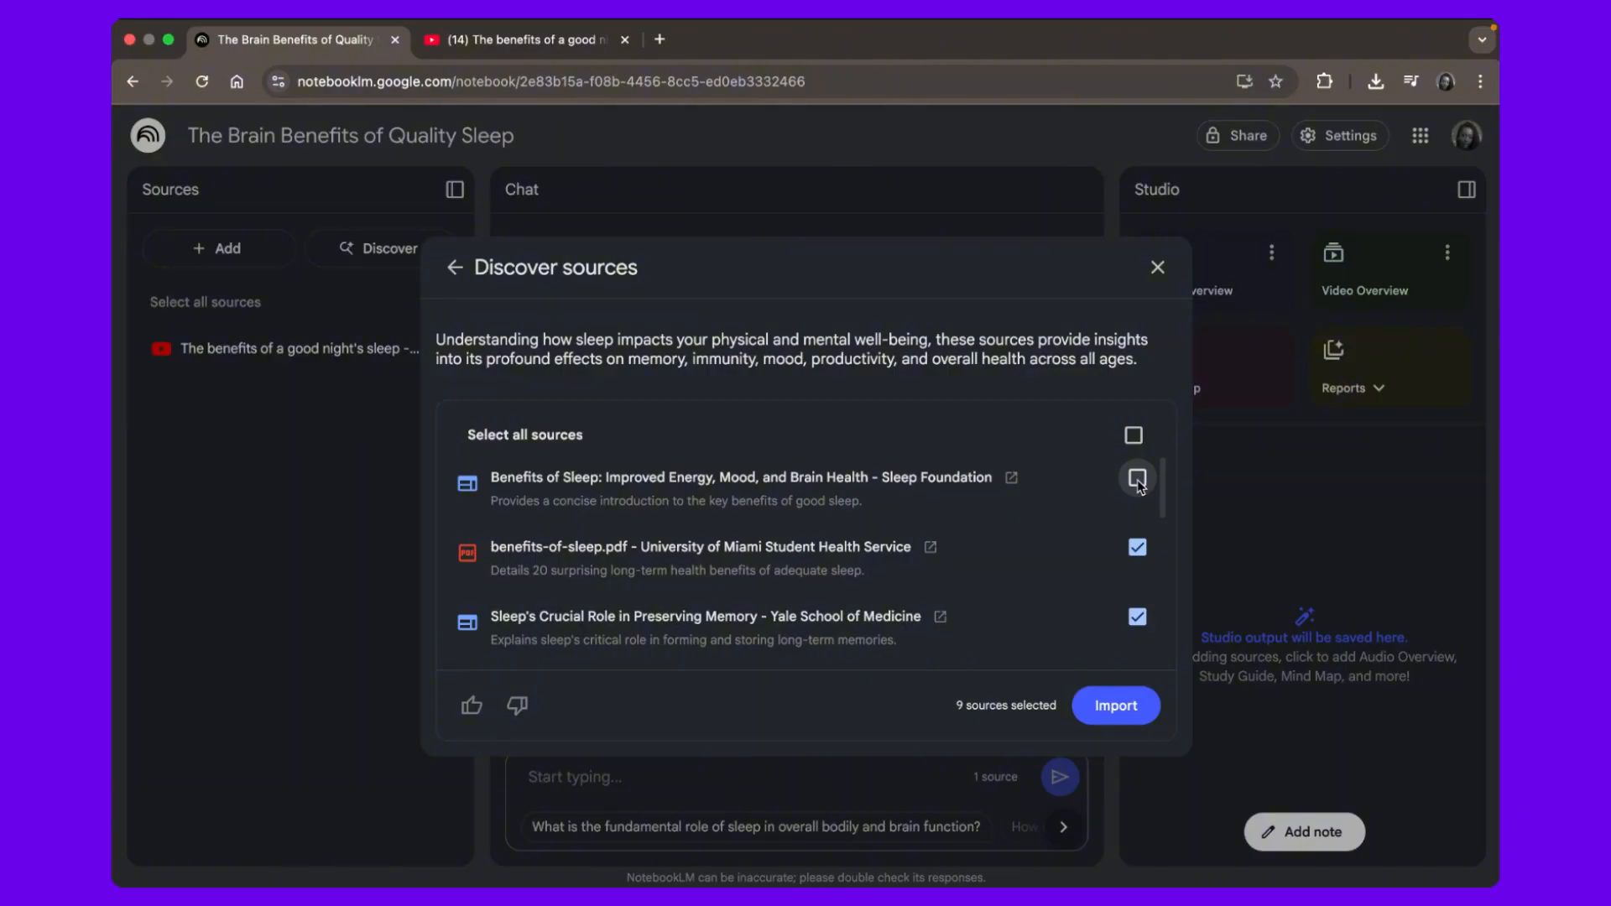
left_click(1137, 480)
scroll(988, 546, "down", 5)
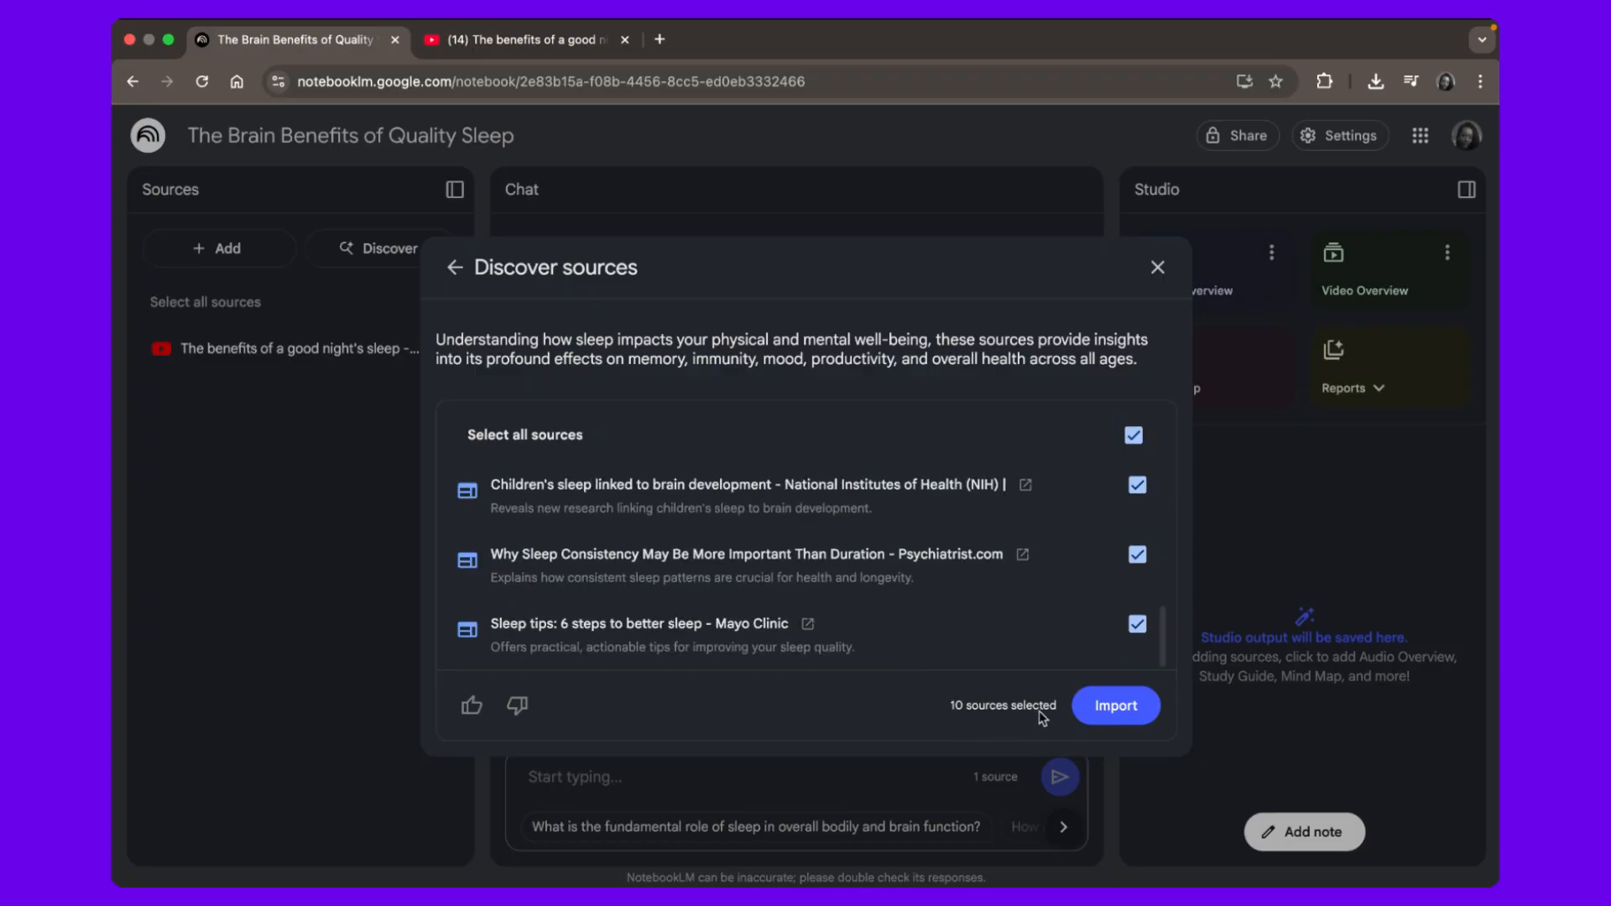
left_click(1116, 709)
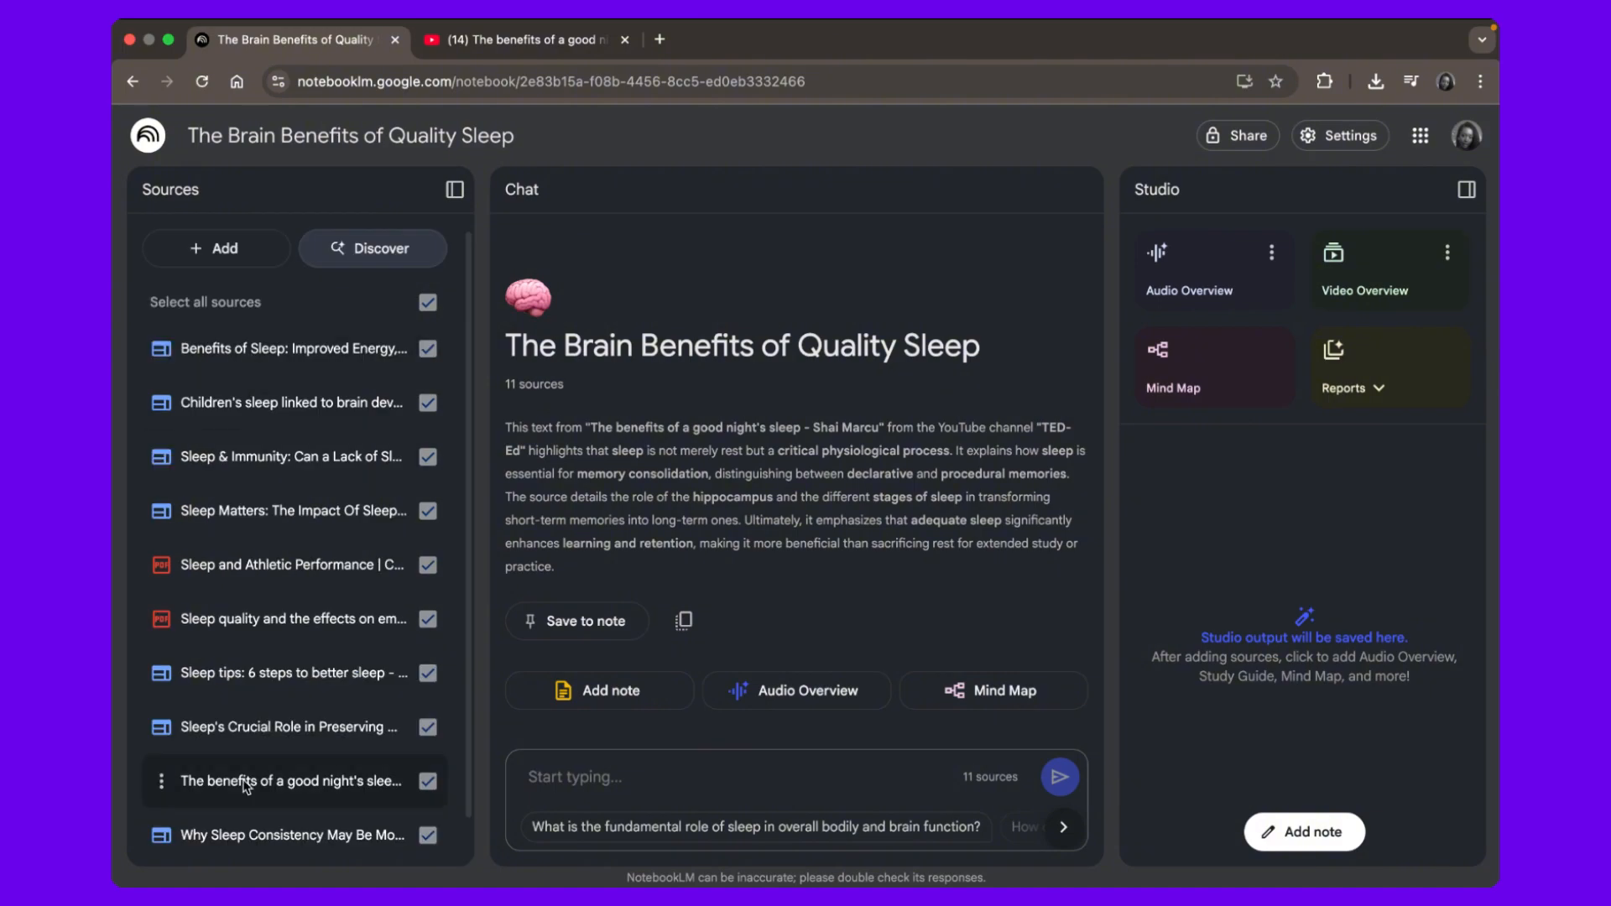
scroll(247, 719, "down", 1)
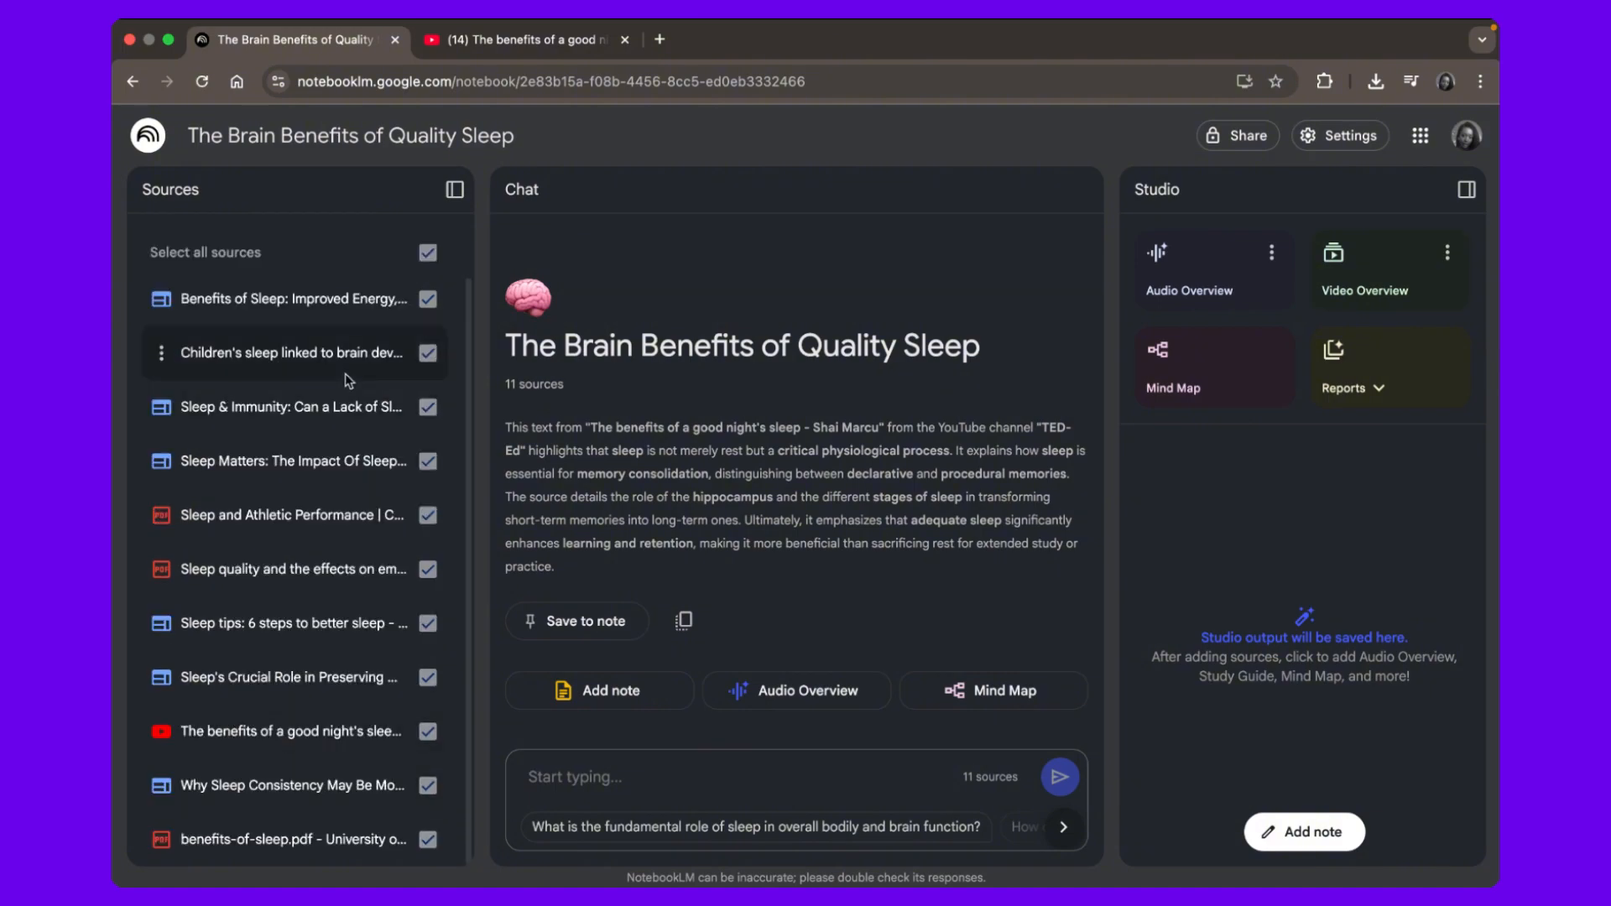
scroll(345, 374, "up", 1)
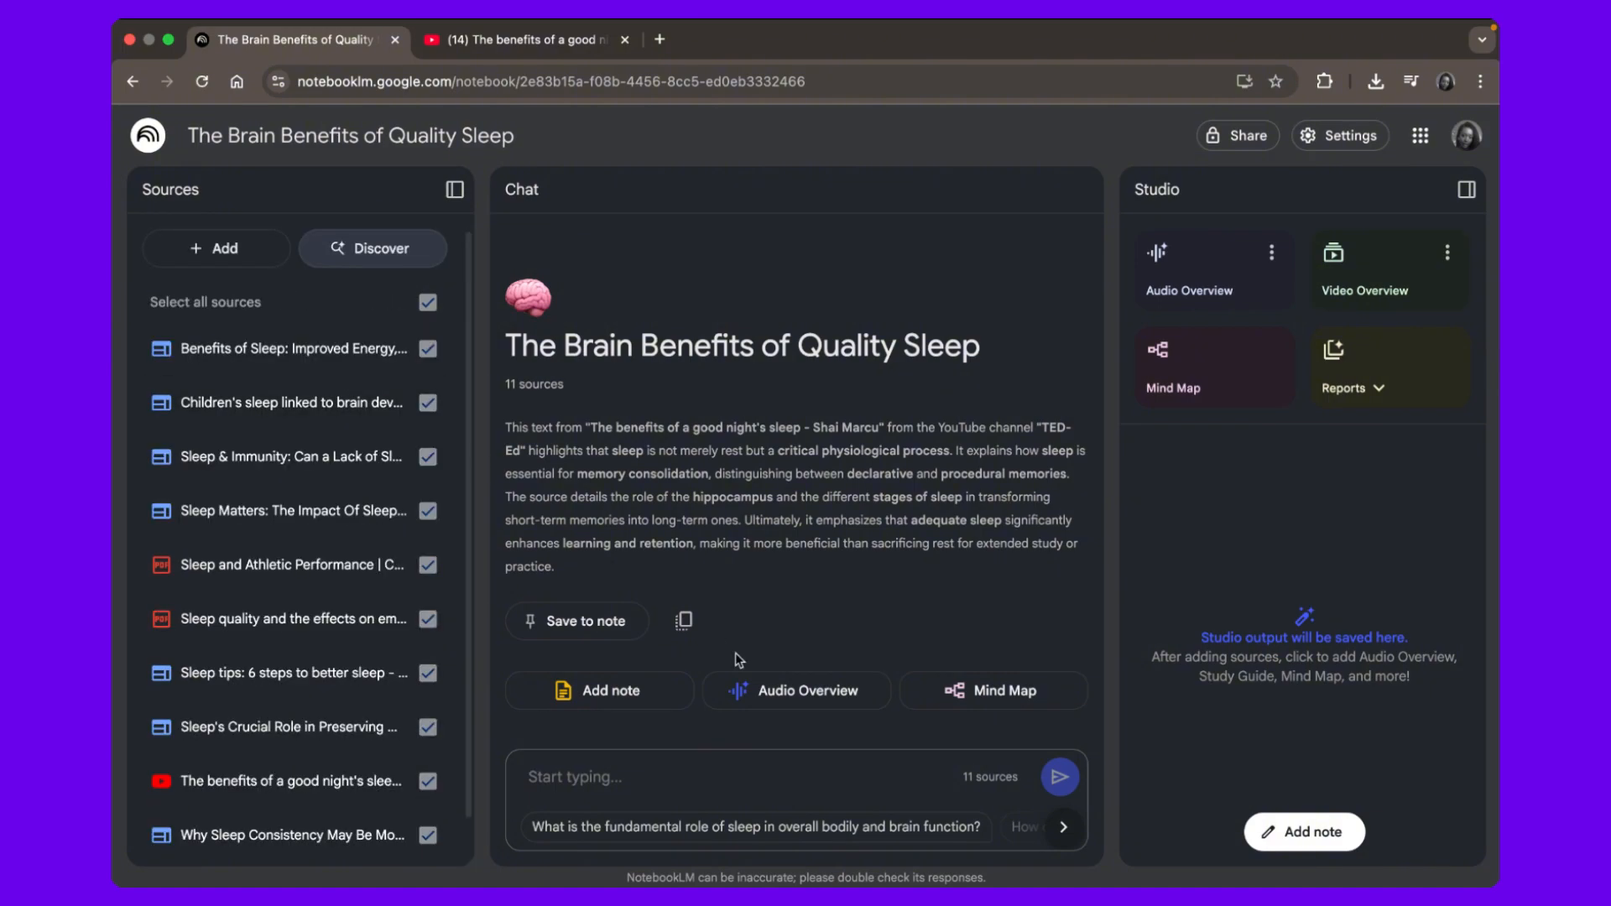
Generate an Audio Overview, a Video Overview and a Mind Map from all the notebook's sources.
left_click(1181, 269)
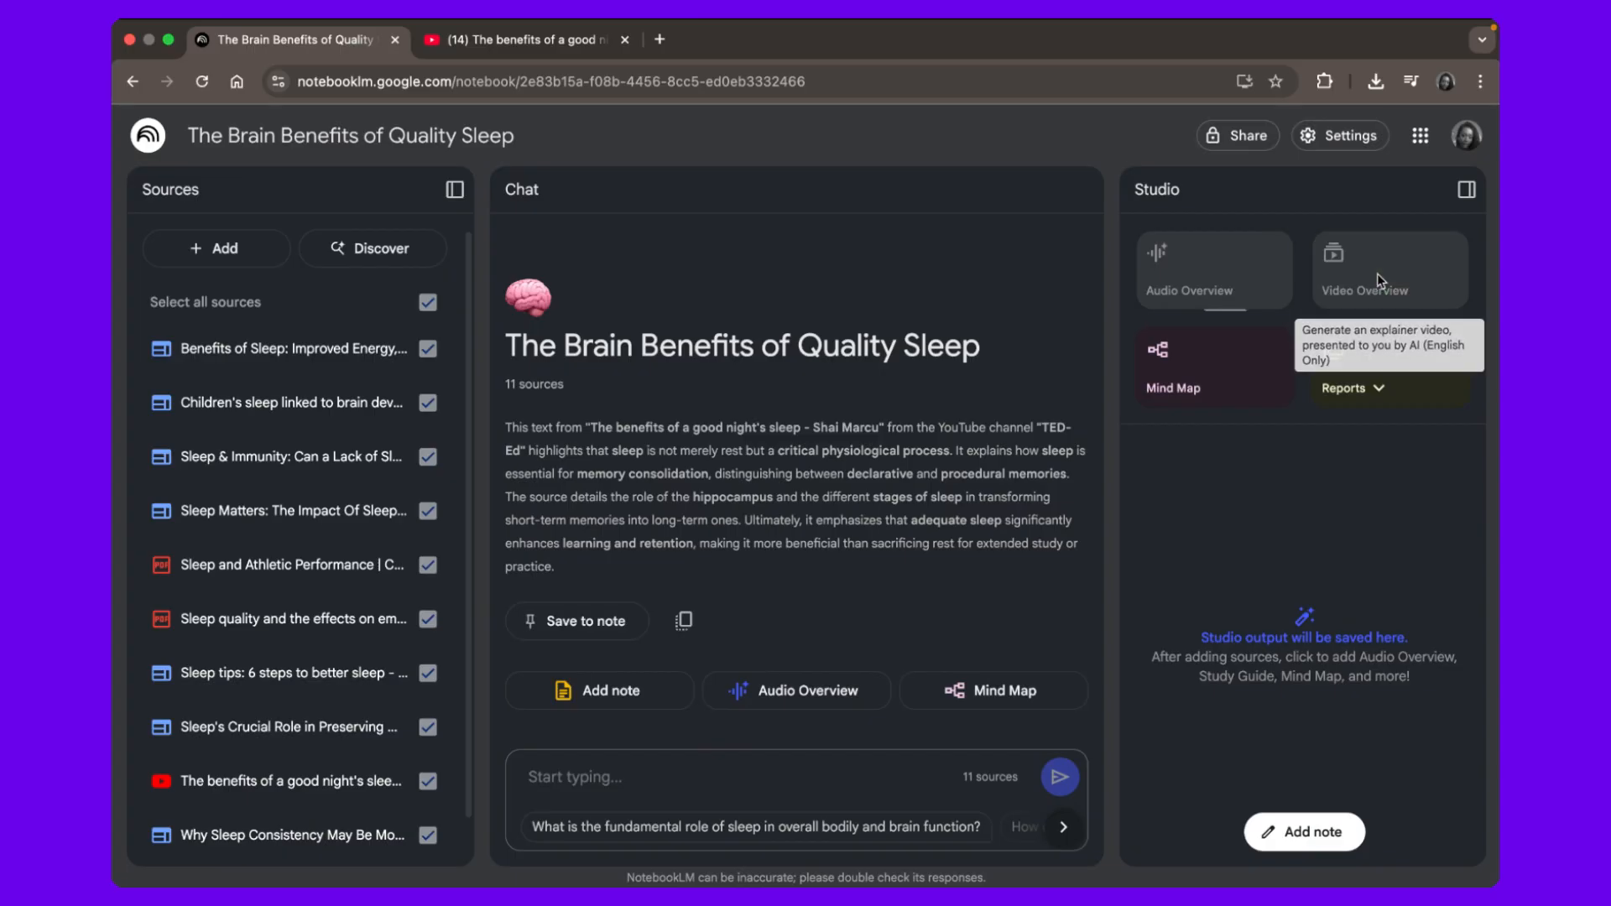
left_click(1206, 360)
Generate all four report types from the sources: Briefing doc, Study guide, FAQ and Timeline.
left_click(1378, 387)
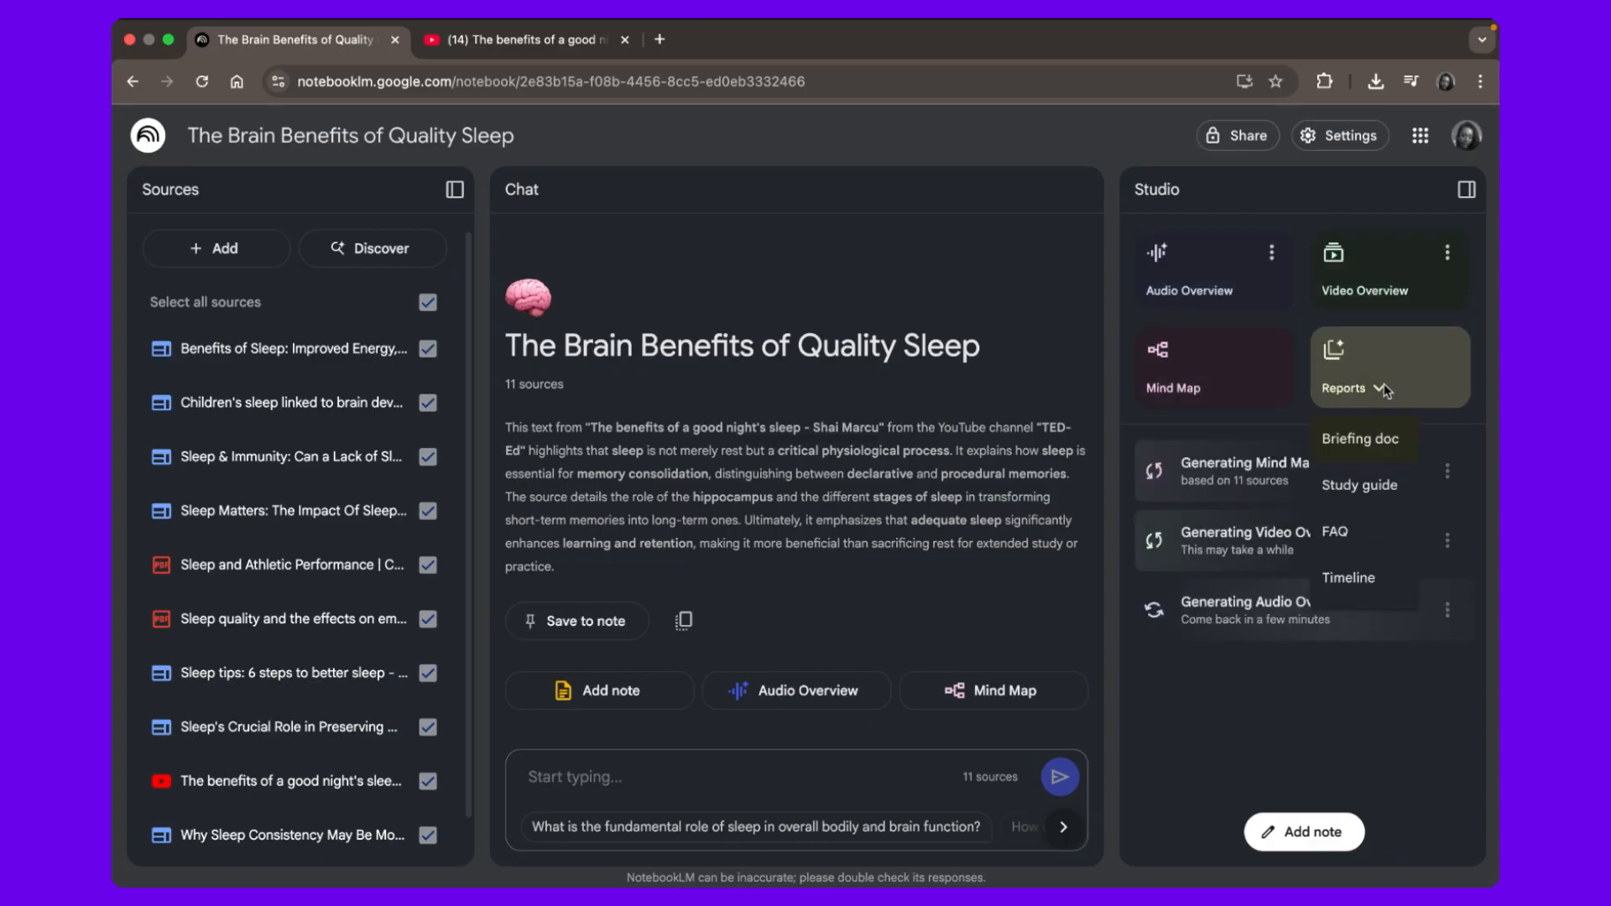
left_click(1373, 444)
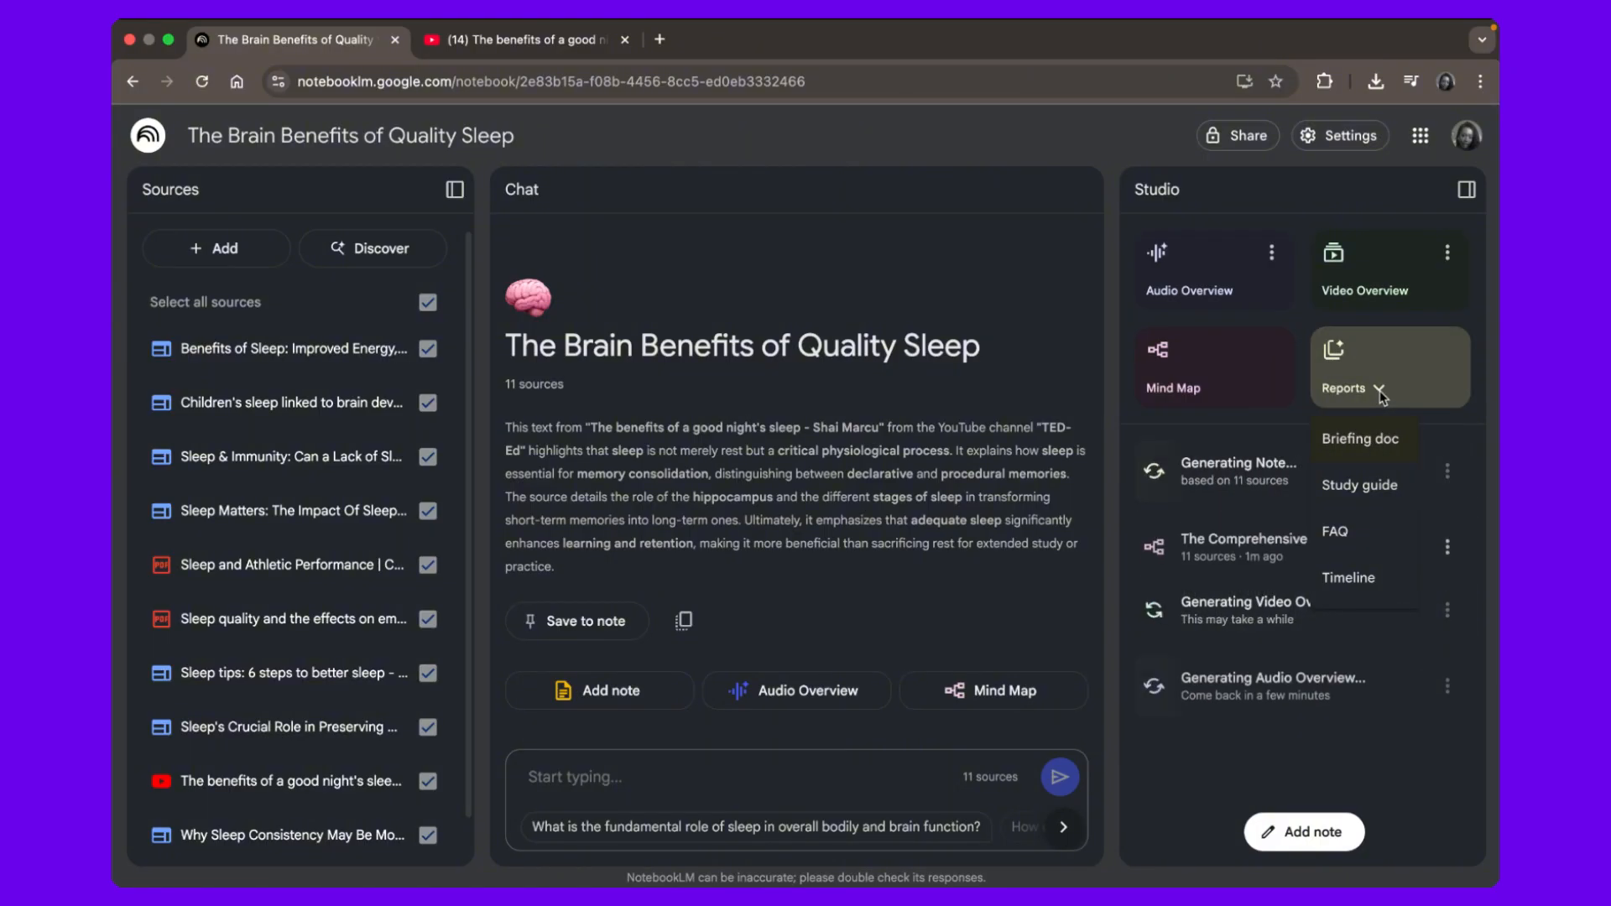
left_click(1380, 484)
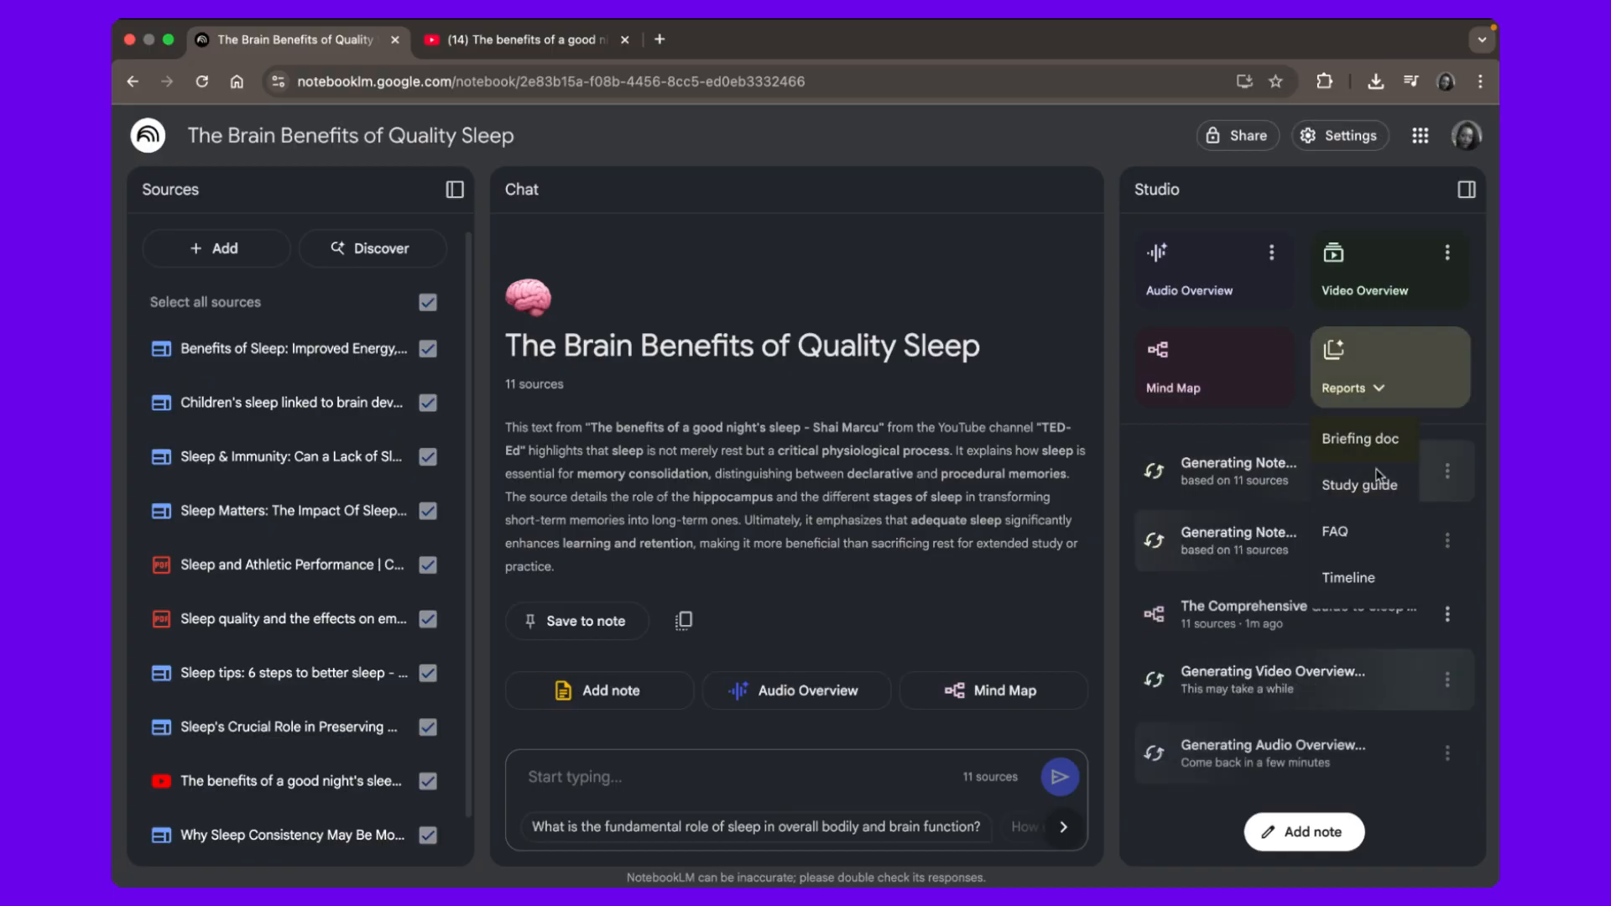
left_click(1356, 527)
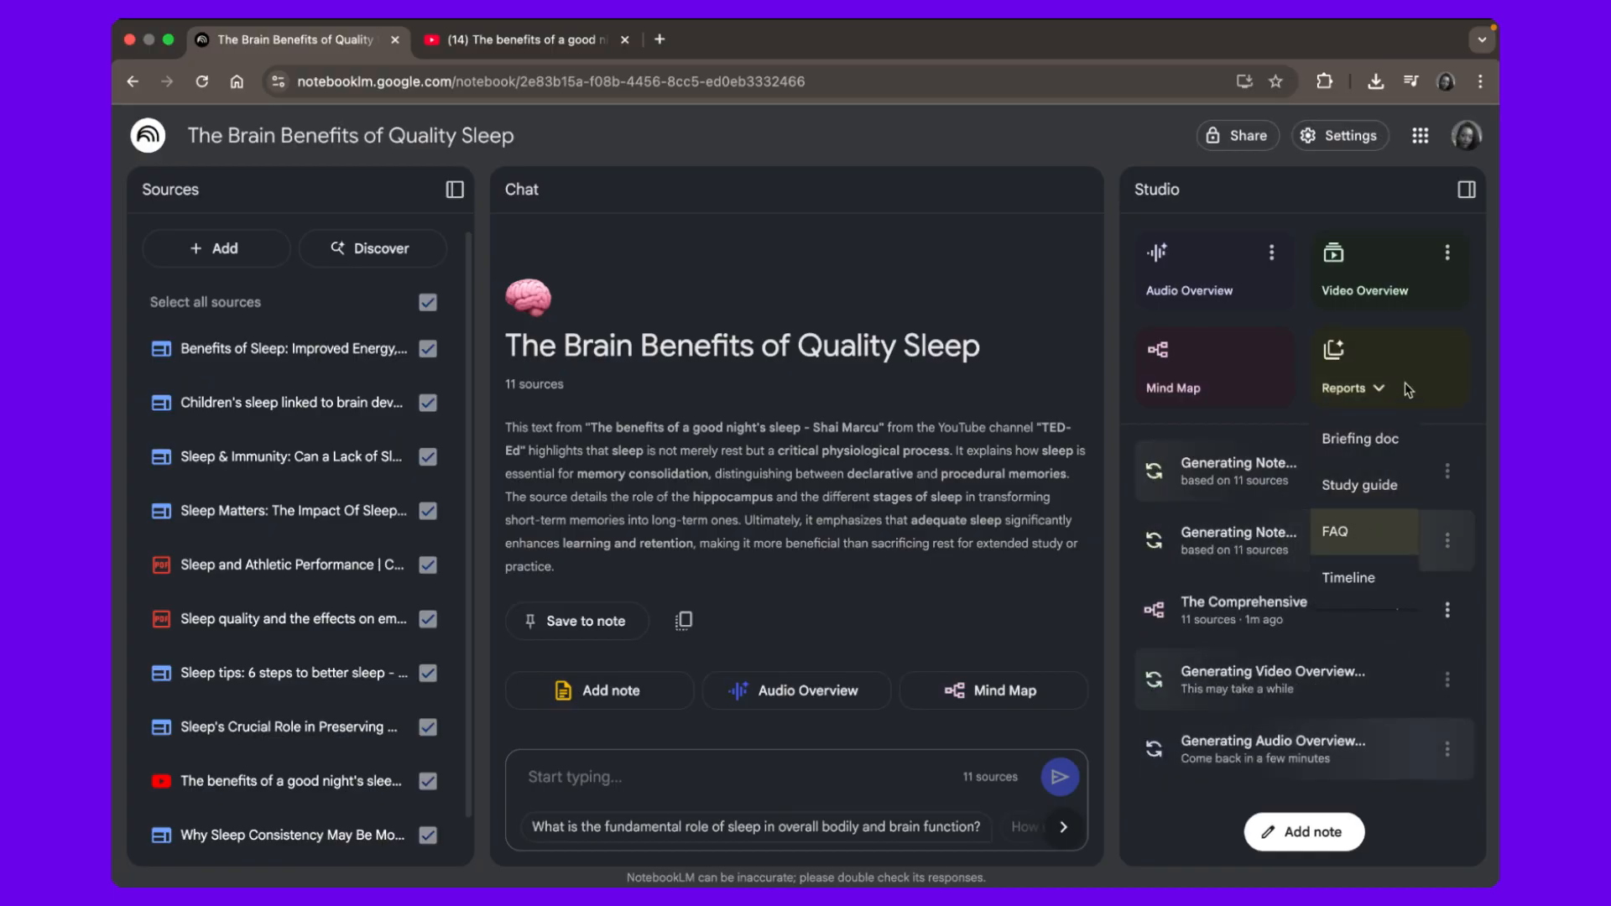
left_click(1358, 571)
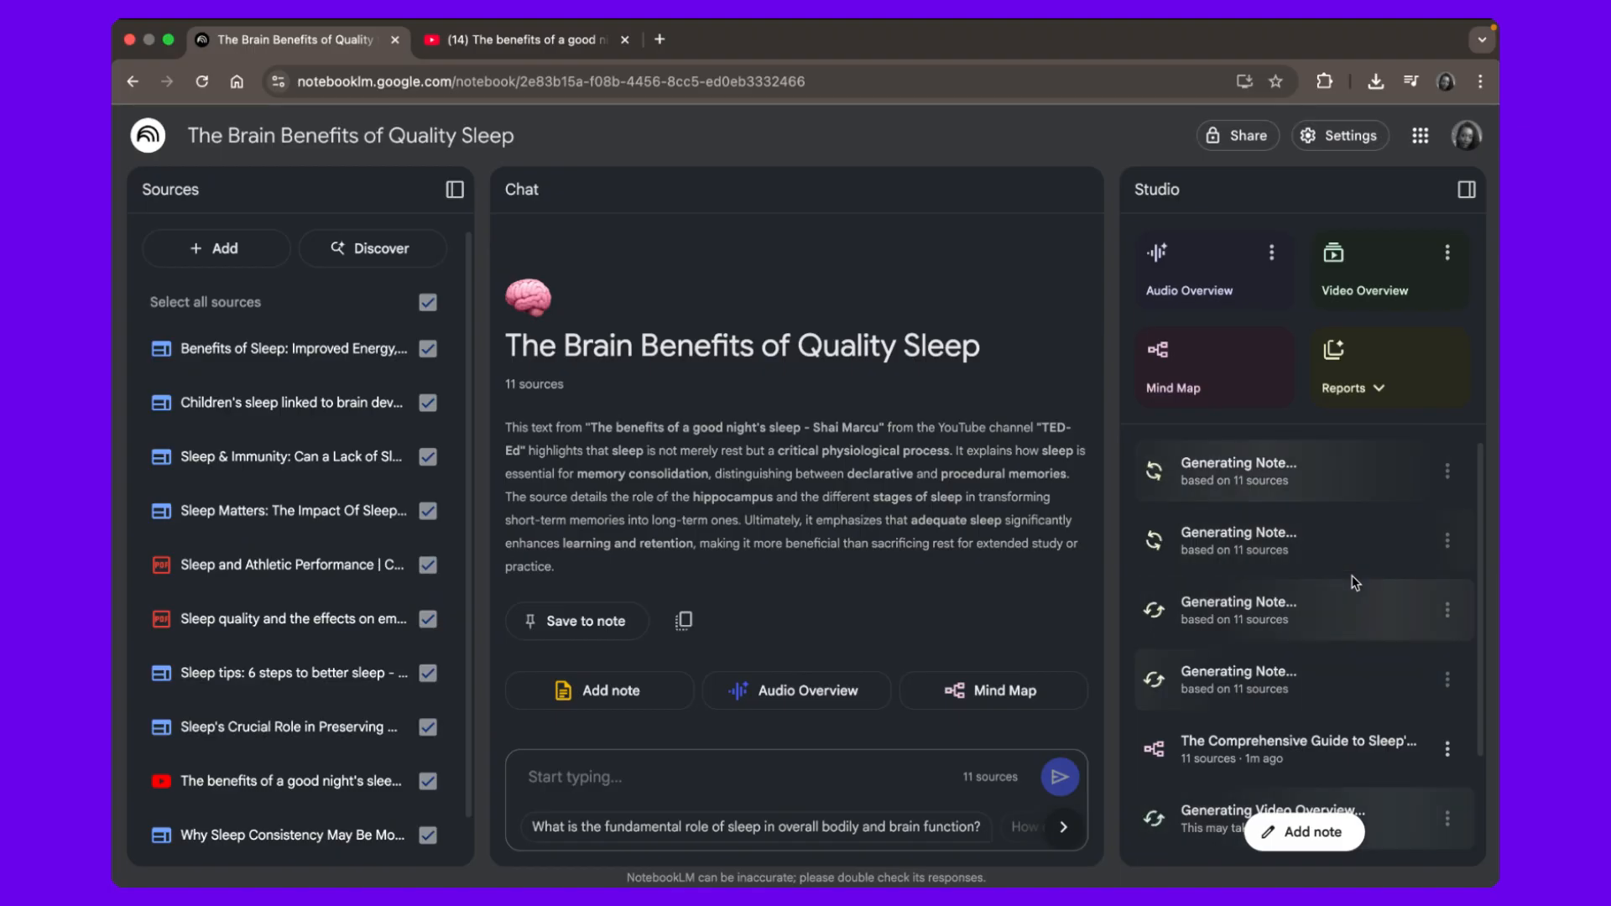
Check the generated outputs in the Studio list, then open the FAQ report, read through its questions and answers, and close it.
scroll(1356, 583, "down", 2)
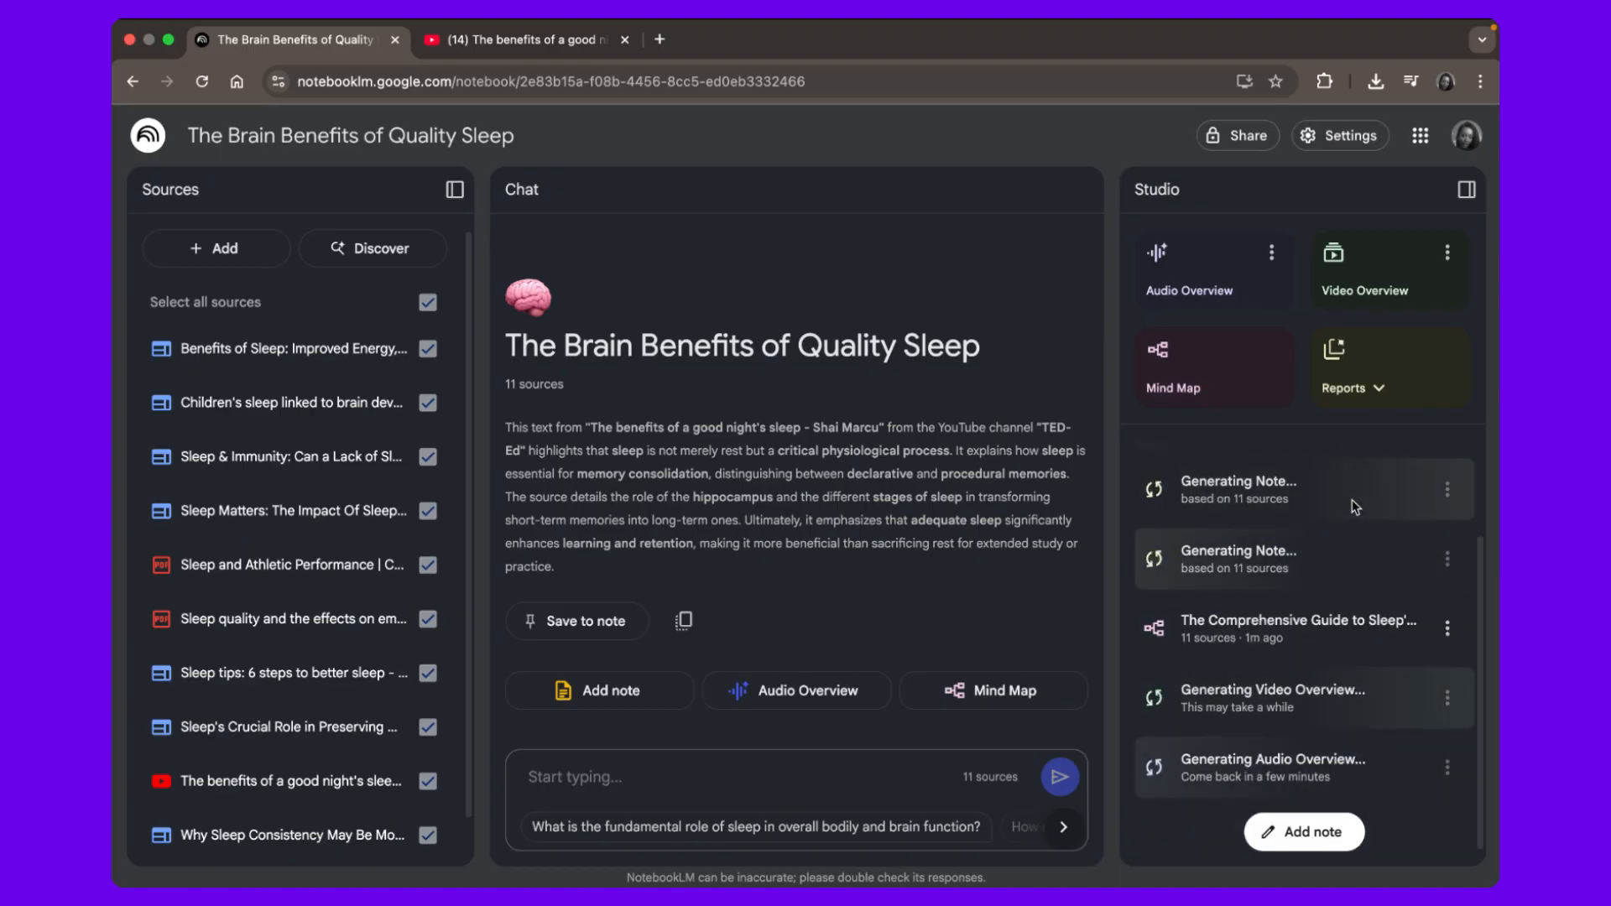
scroll(1347, 526, "up", 2)
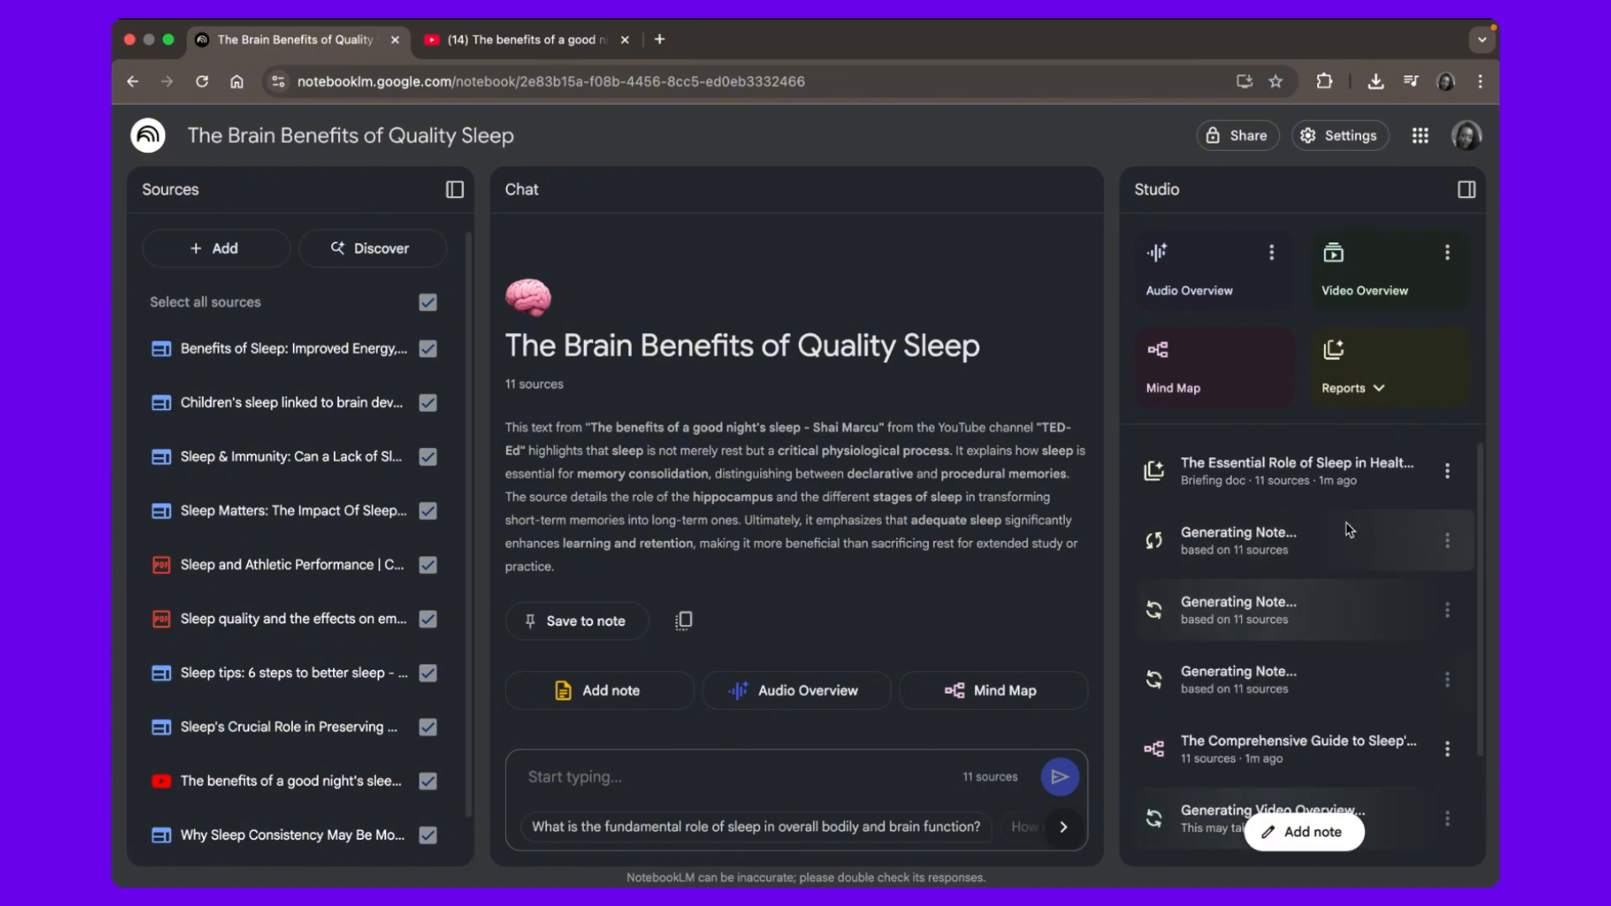
scroll(1348, 525, "down", 2)
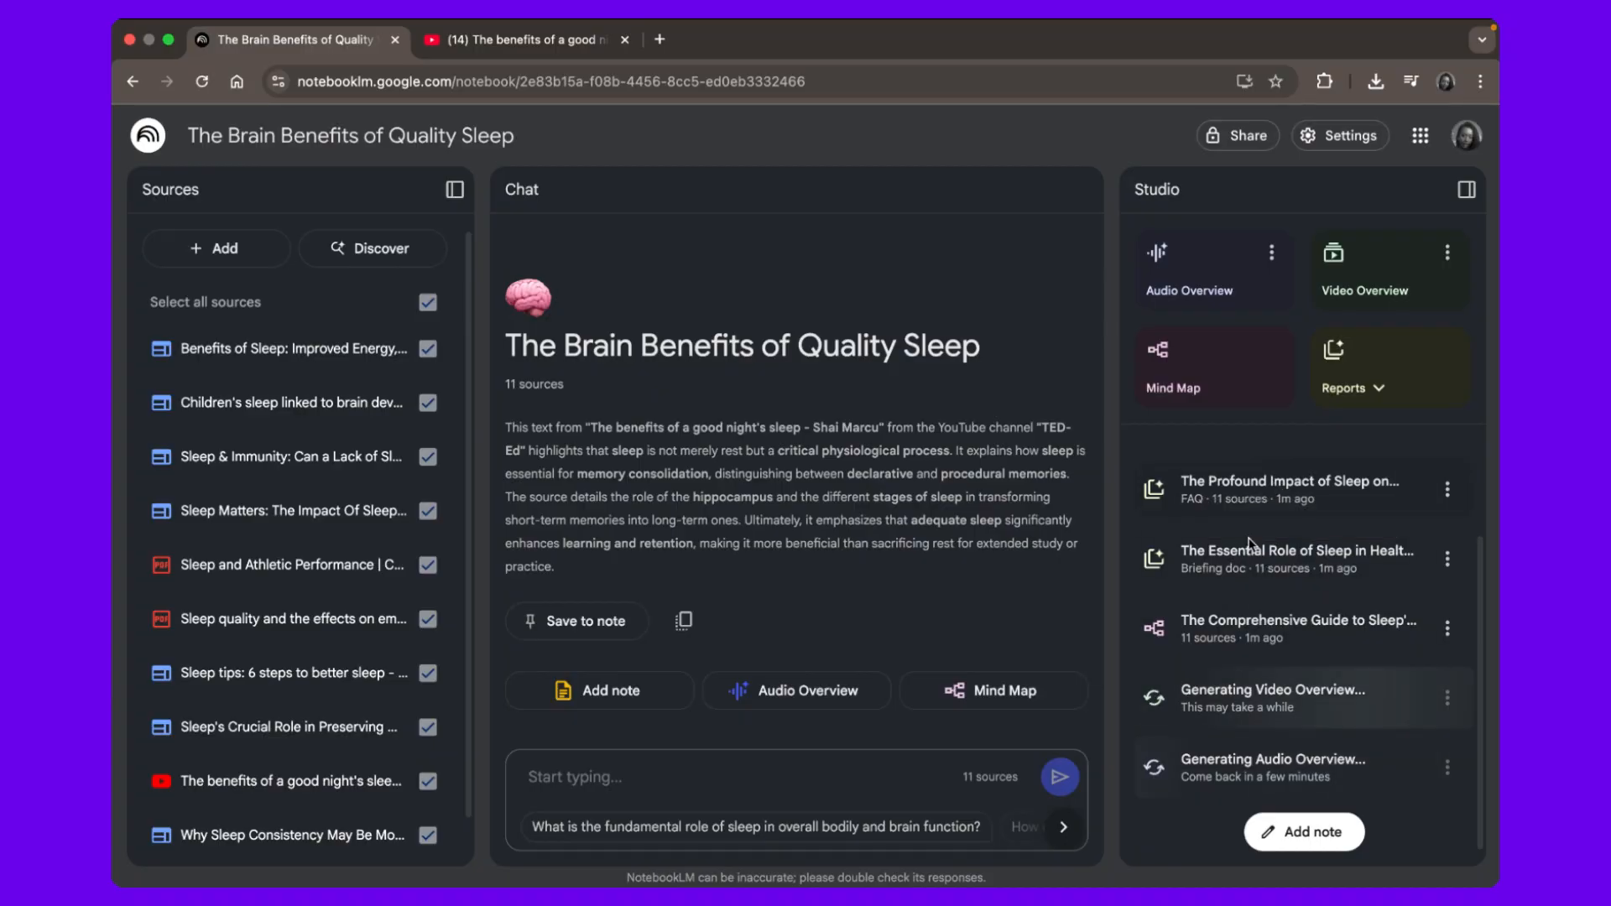
left_click(1257, 495)
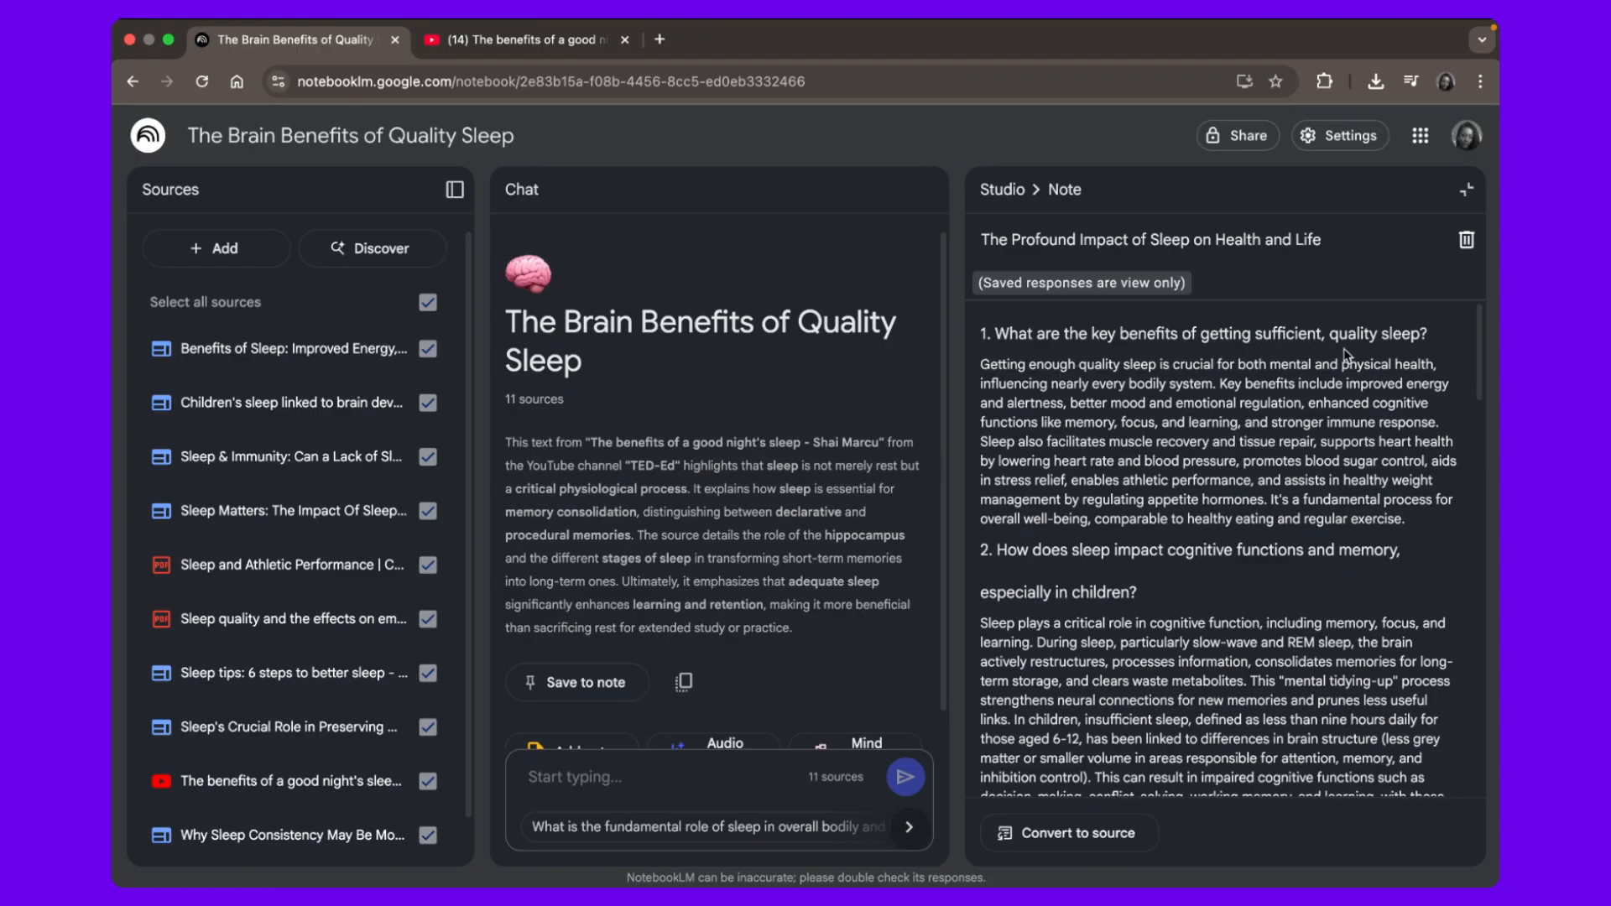
scroll(1270, 445, "down", 3)
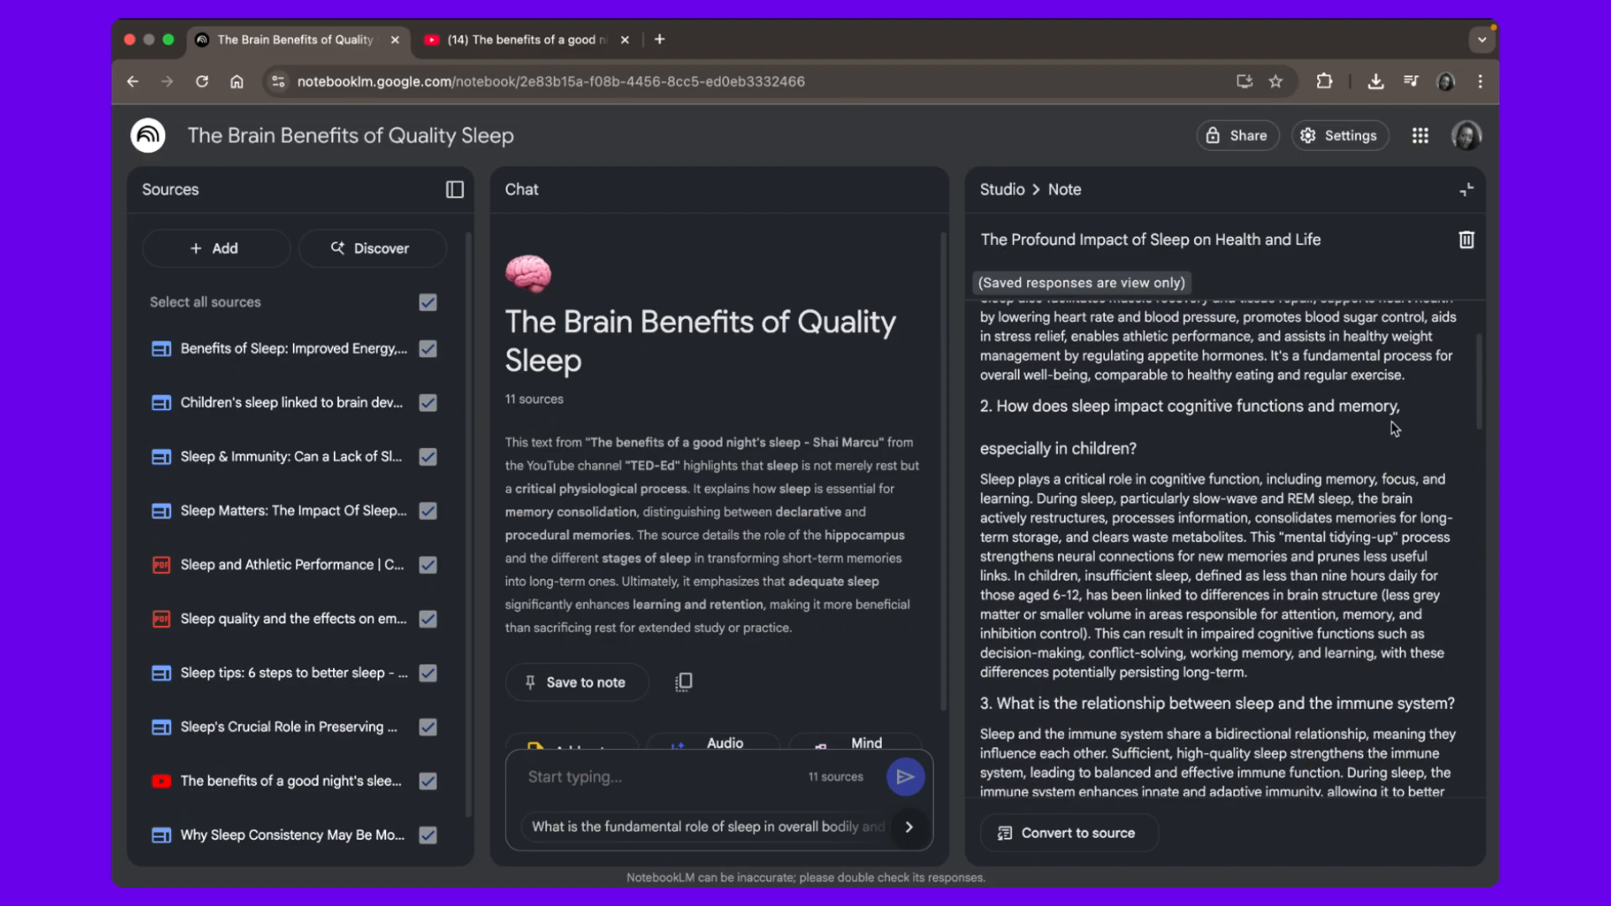
scroll(1281, 455, "down", 10)
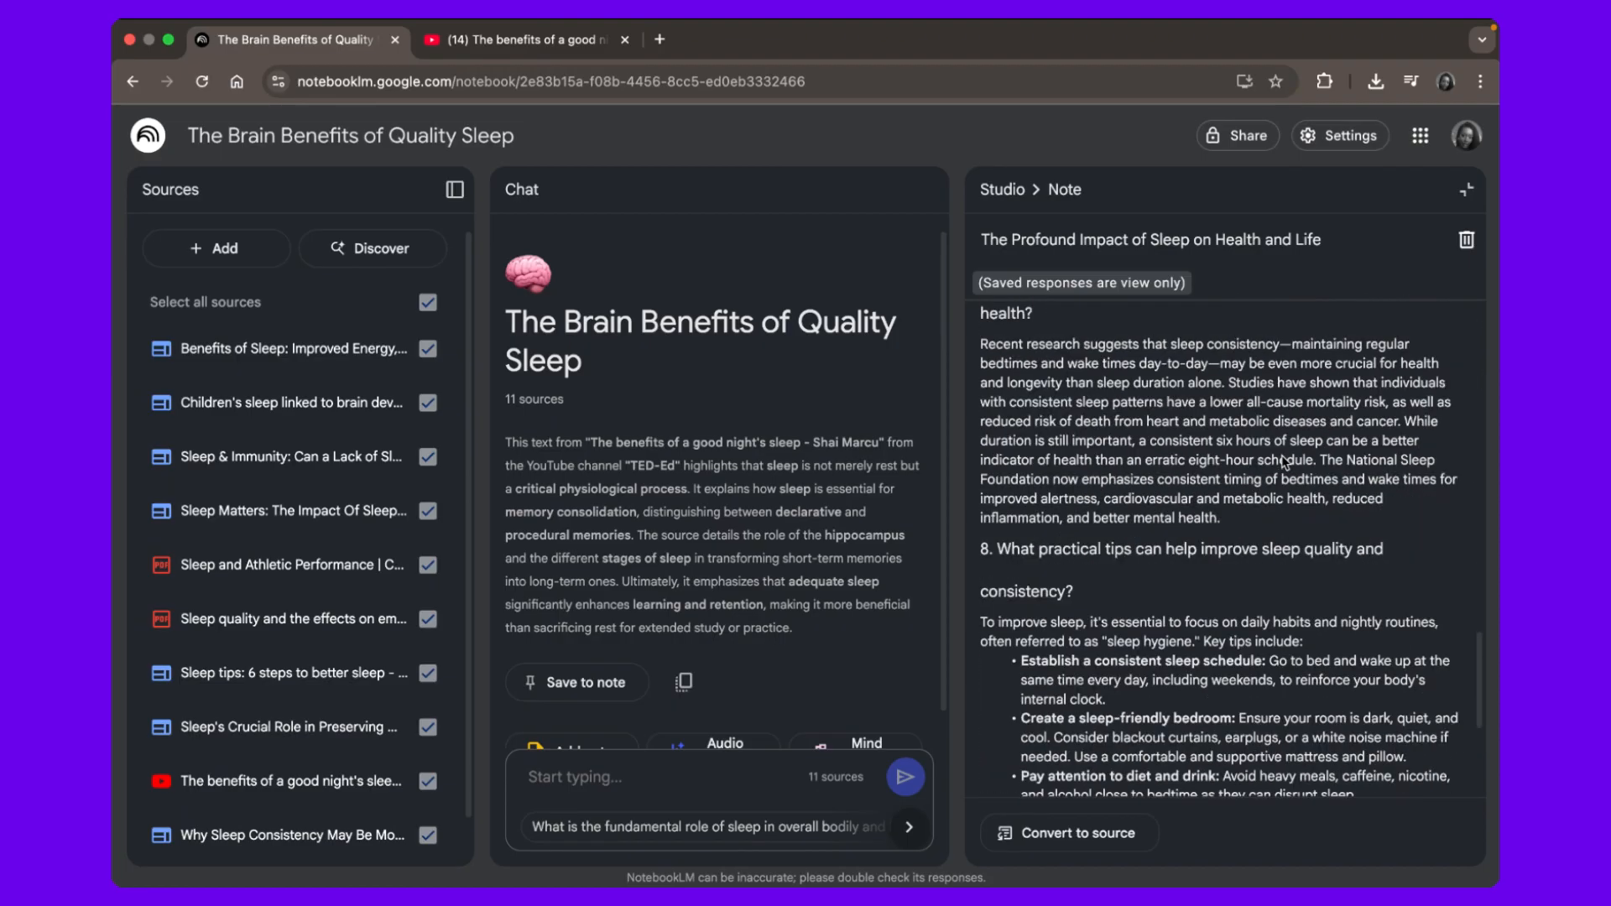
scroll(1281, 455, "down", 5)
scroll(1281, 455, "up", 15)
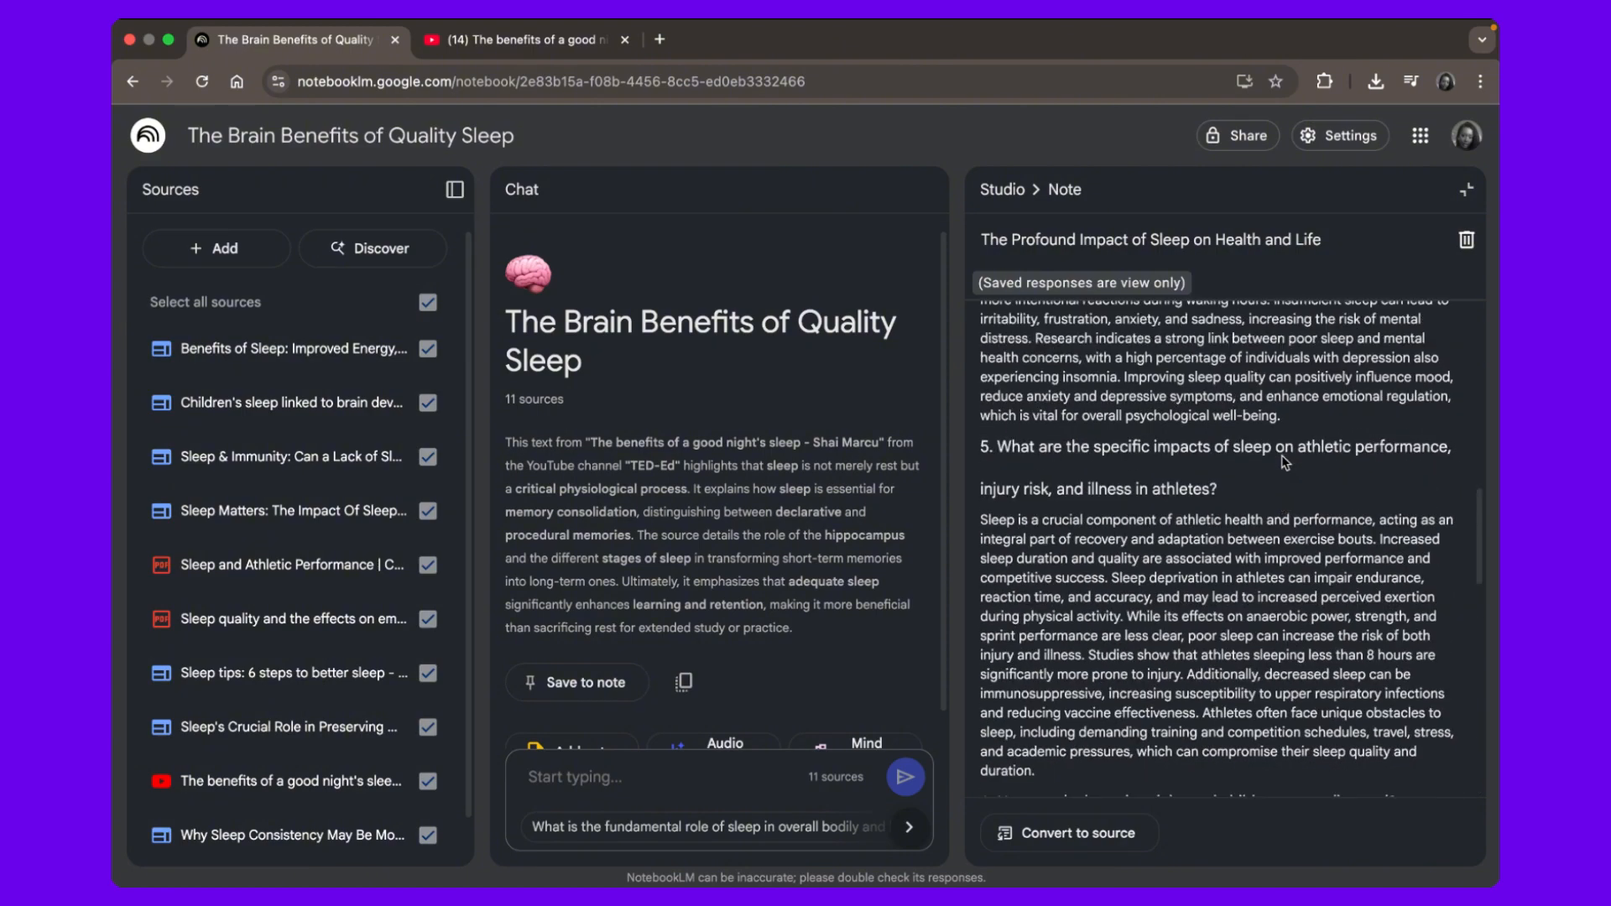
scroll(1281, 455, "up", 1)
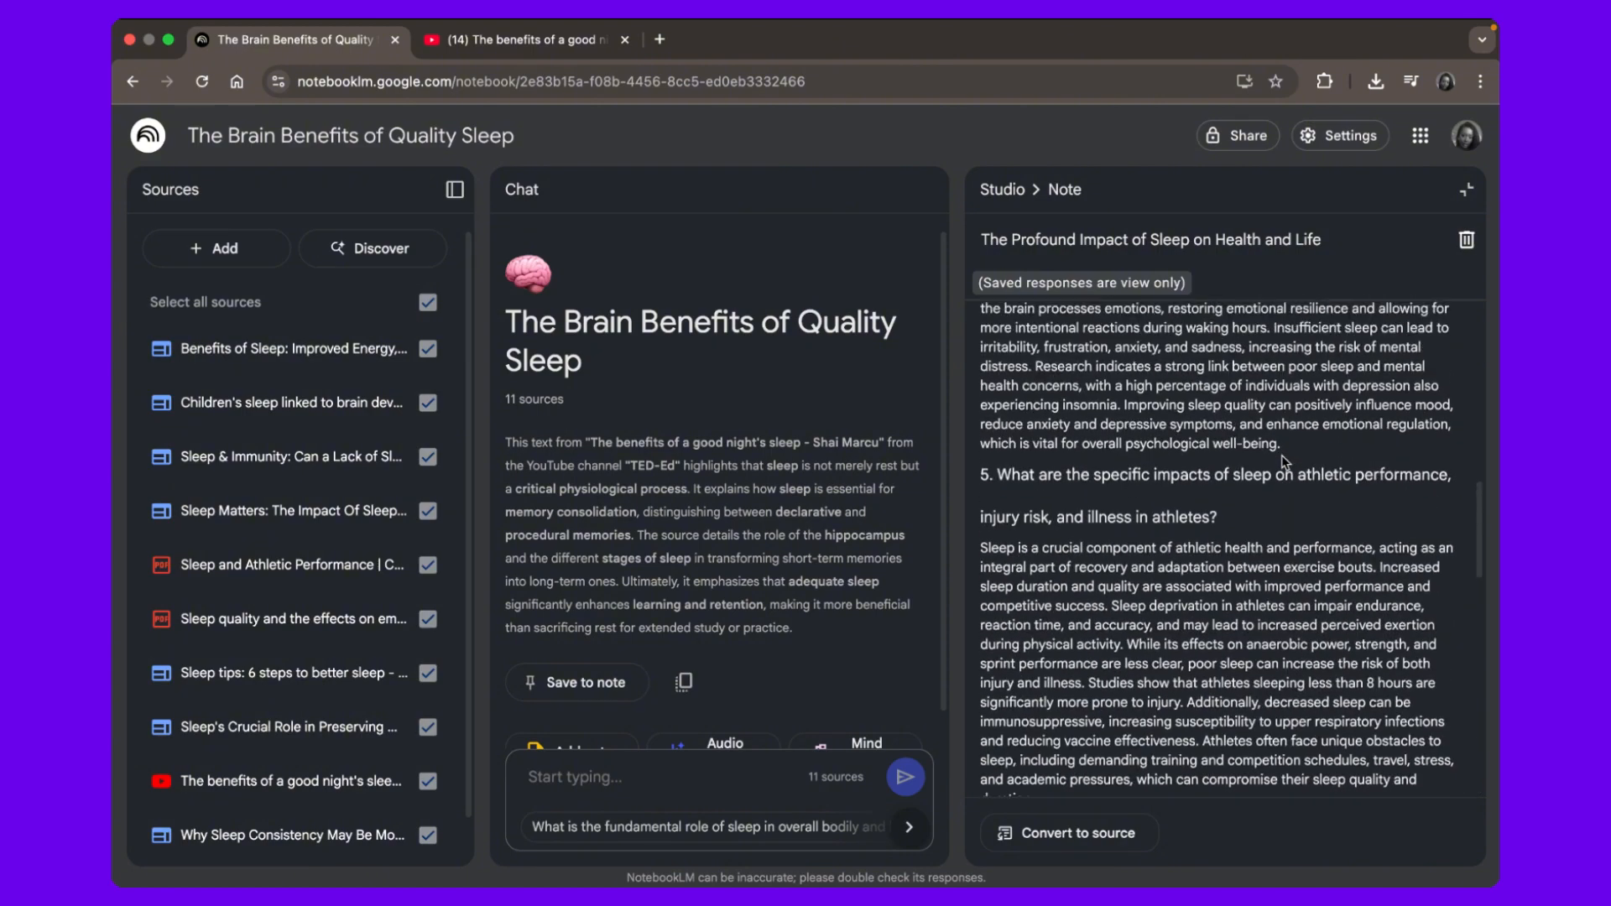
left_click(1013, 189)
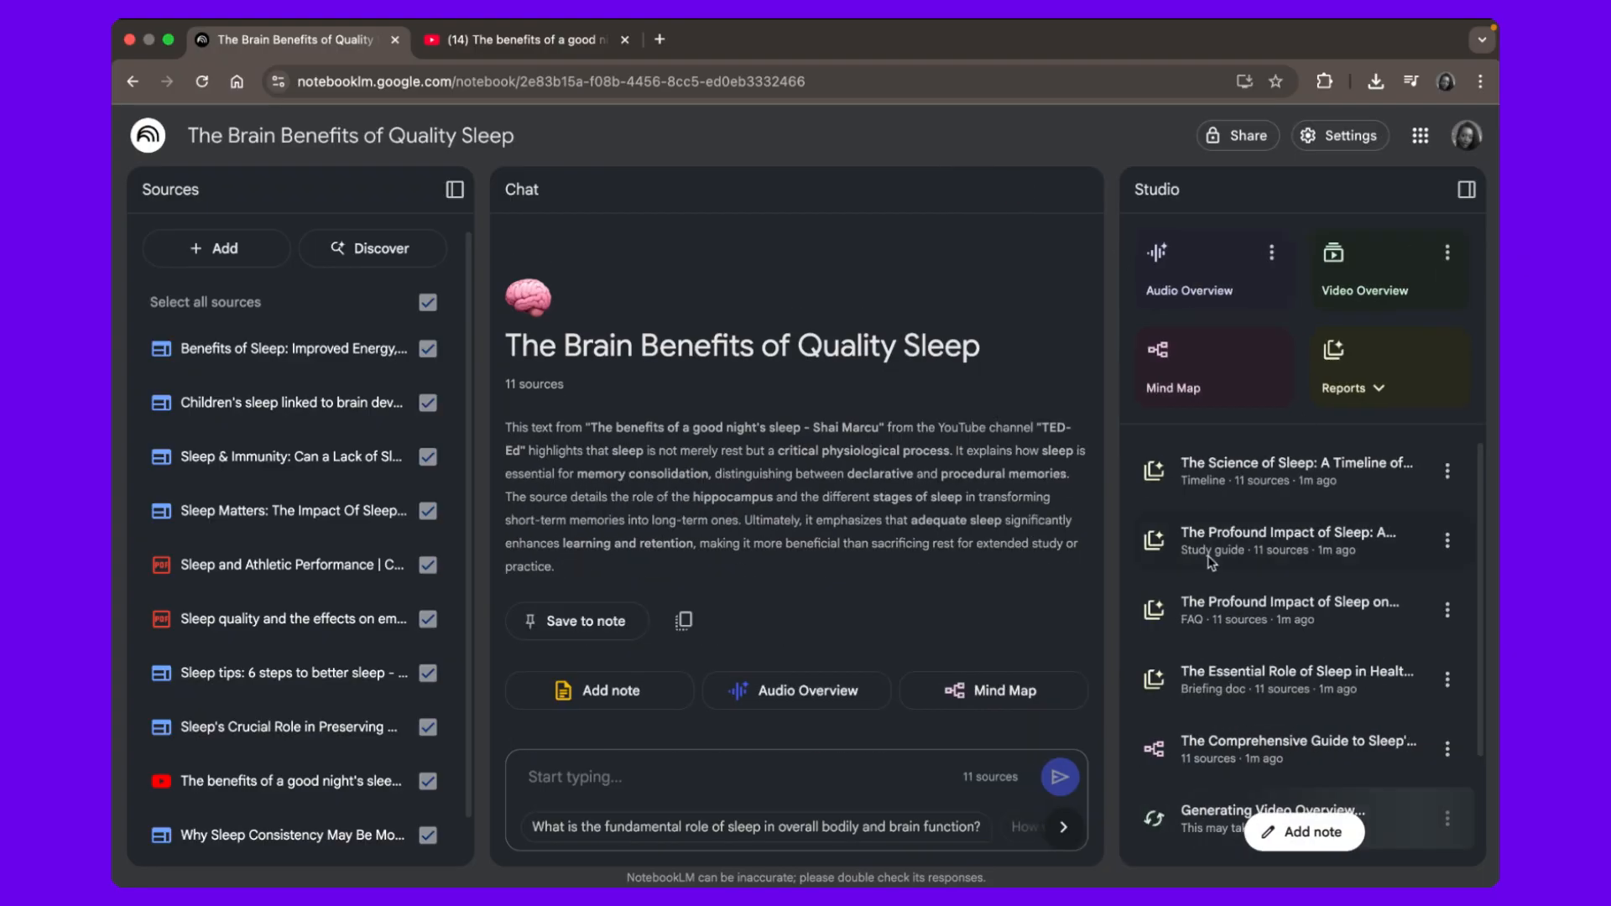
Open the Timeline report, read through the sleep research timeline and the Cast of Characters, and return to the Studio list.
left_click(1287, 467)
scroll(1182, 593, "down", 4)
scroll(1183, 597, "up", 1)
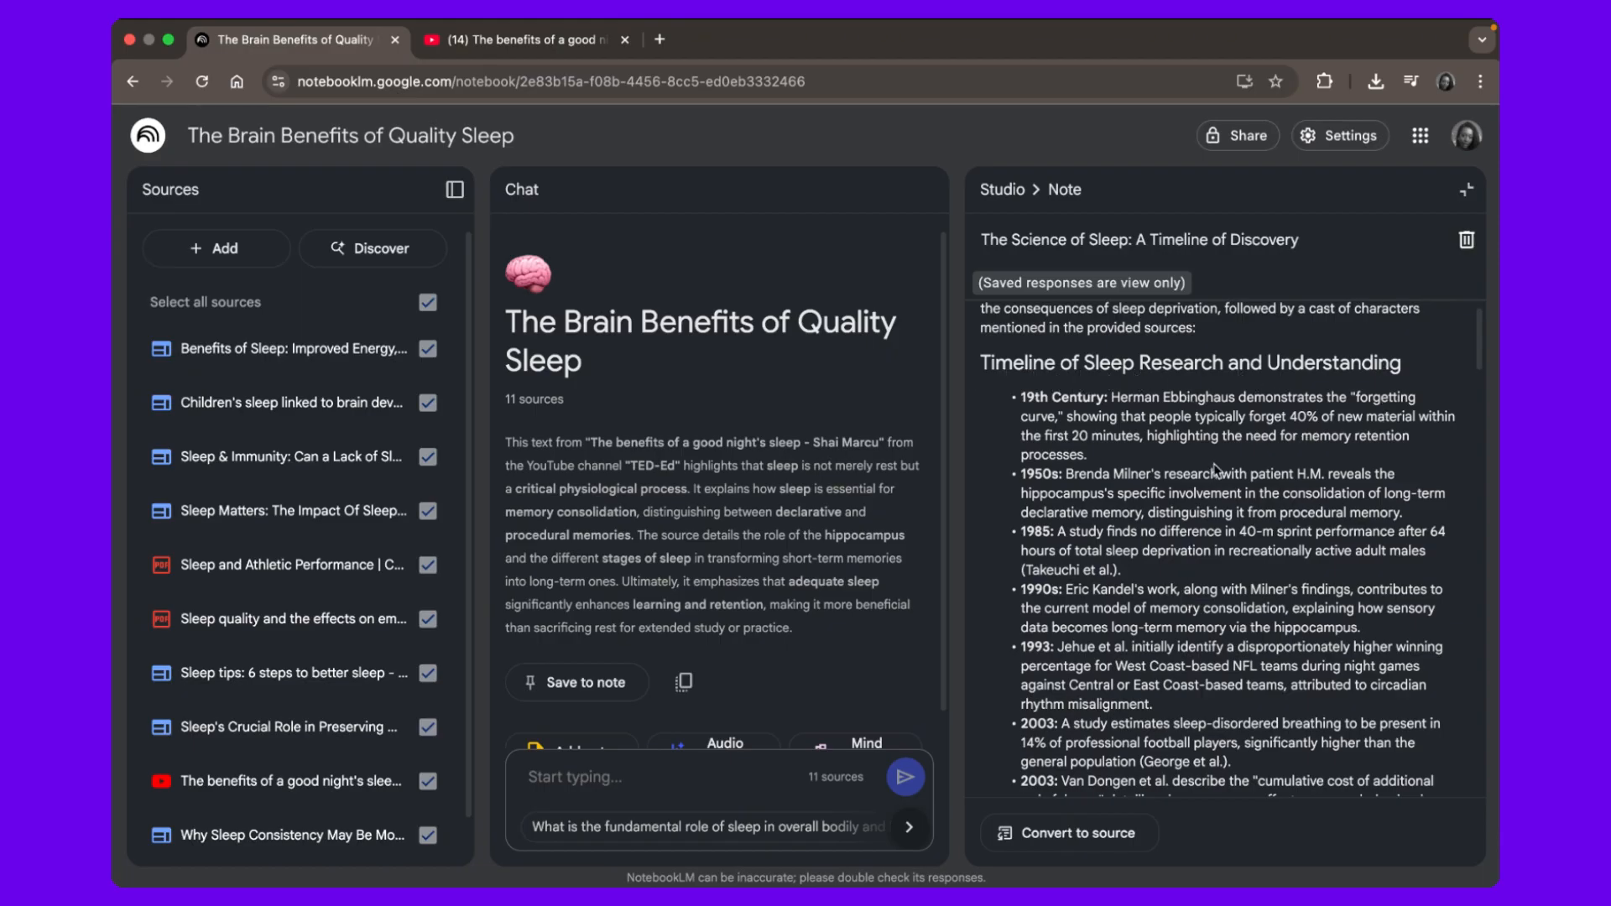
scroll(1214, 470, "down", 10)
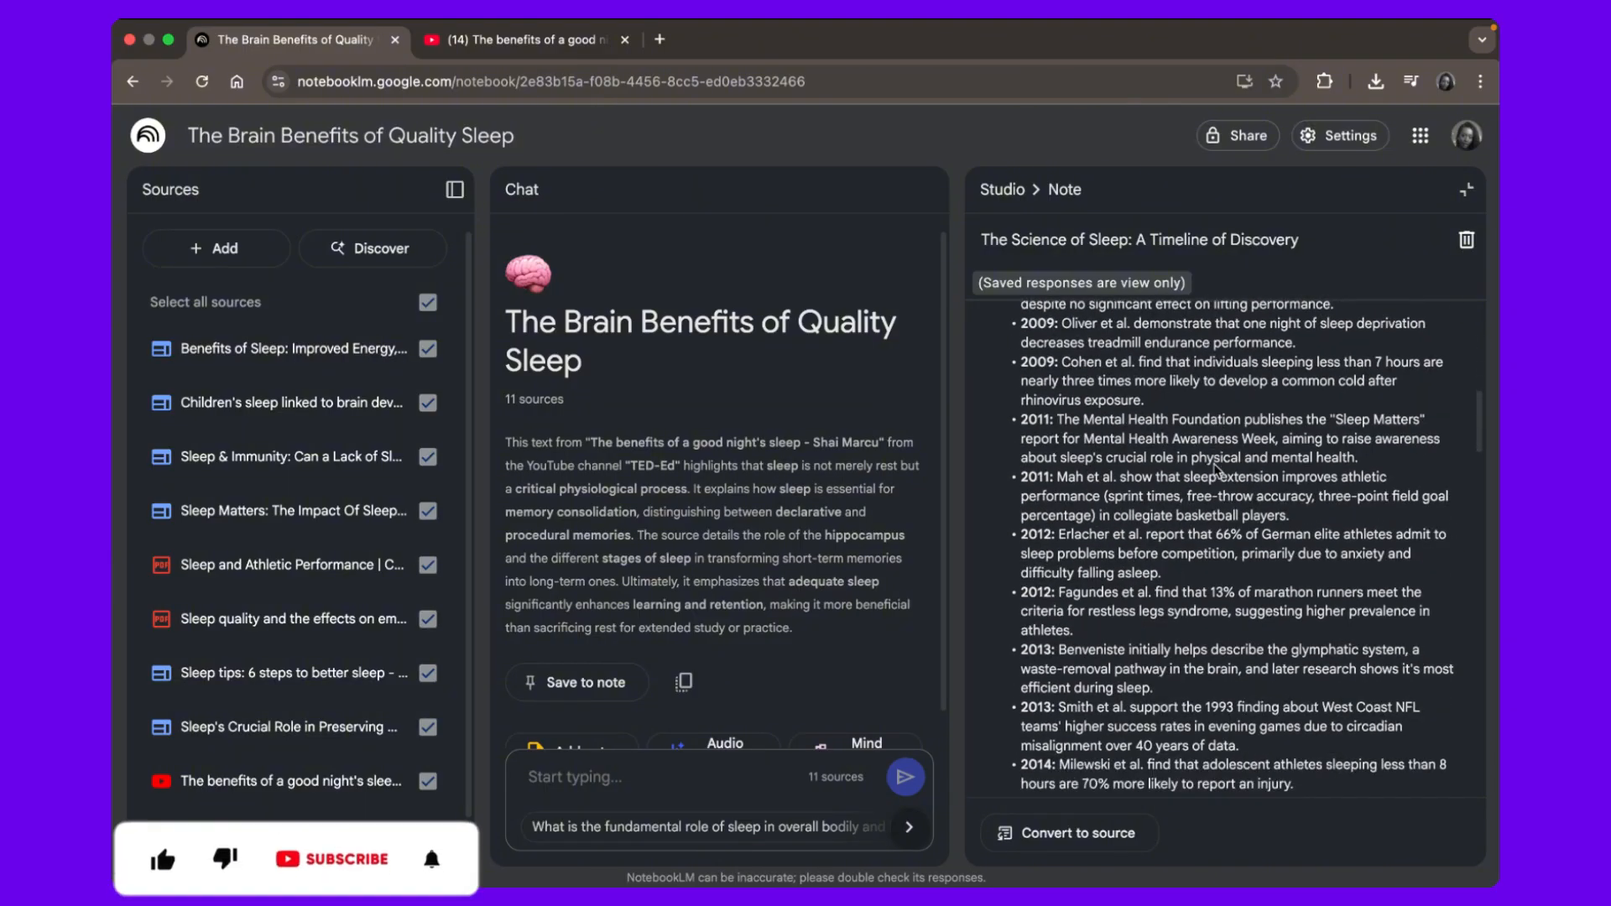
scroll(1191, 520, "down", 15)
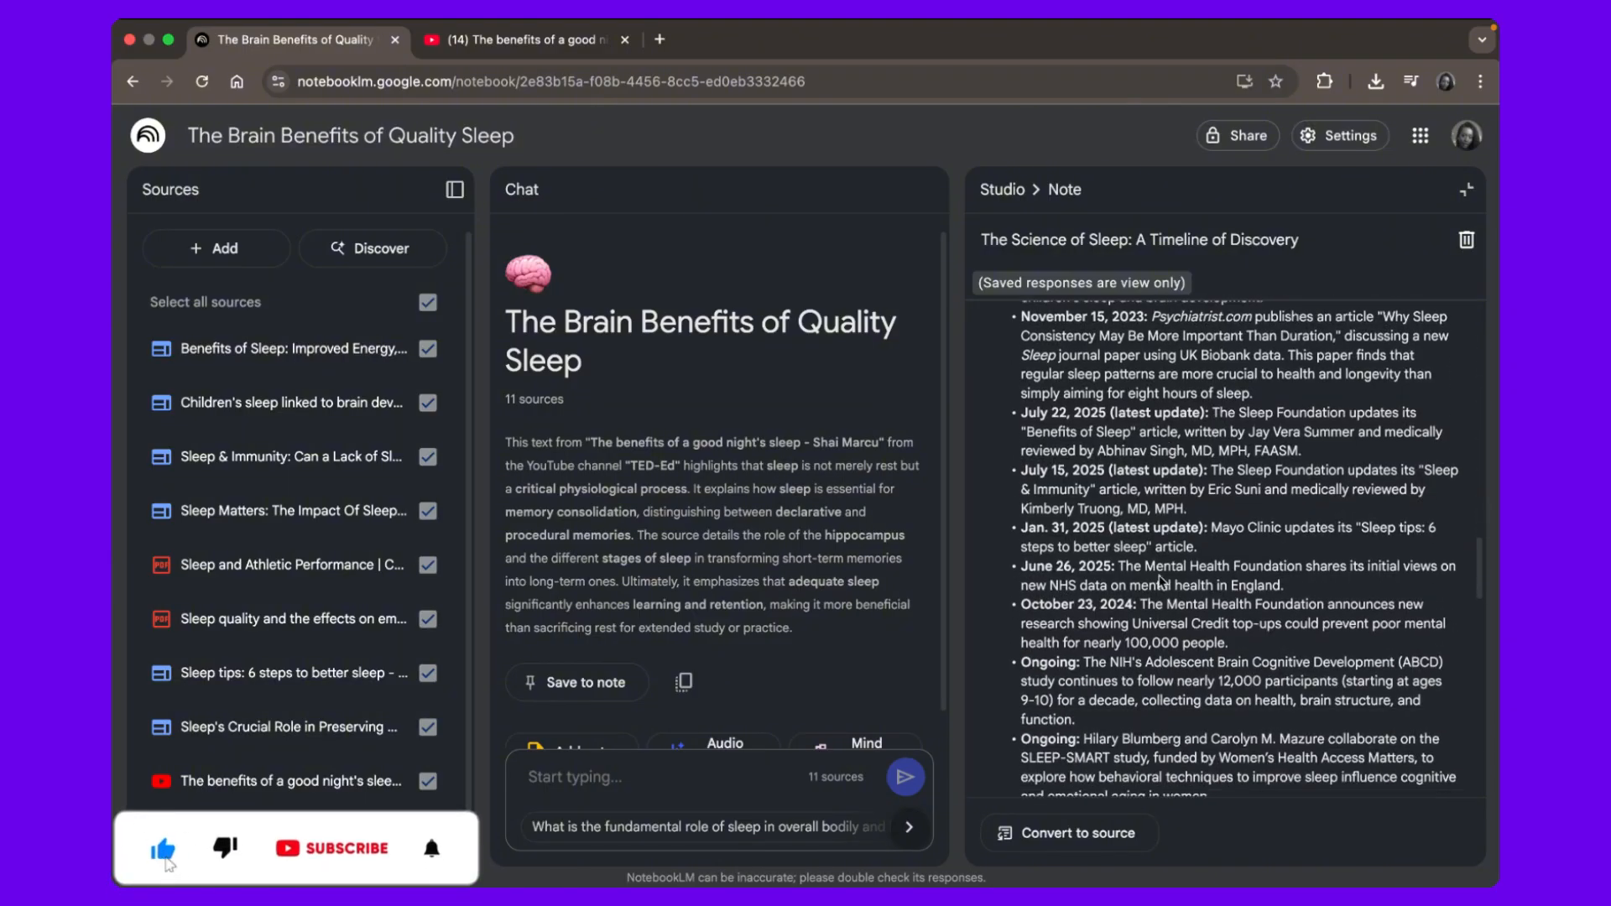
scroll(1161, 579, "down", 10)
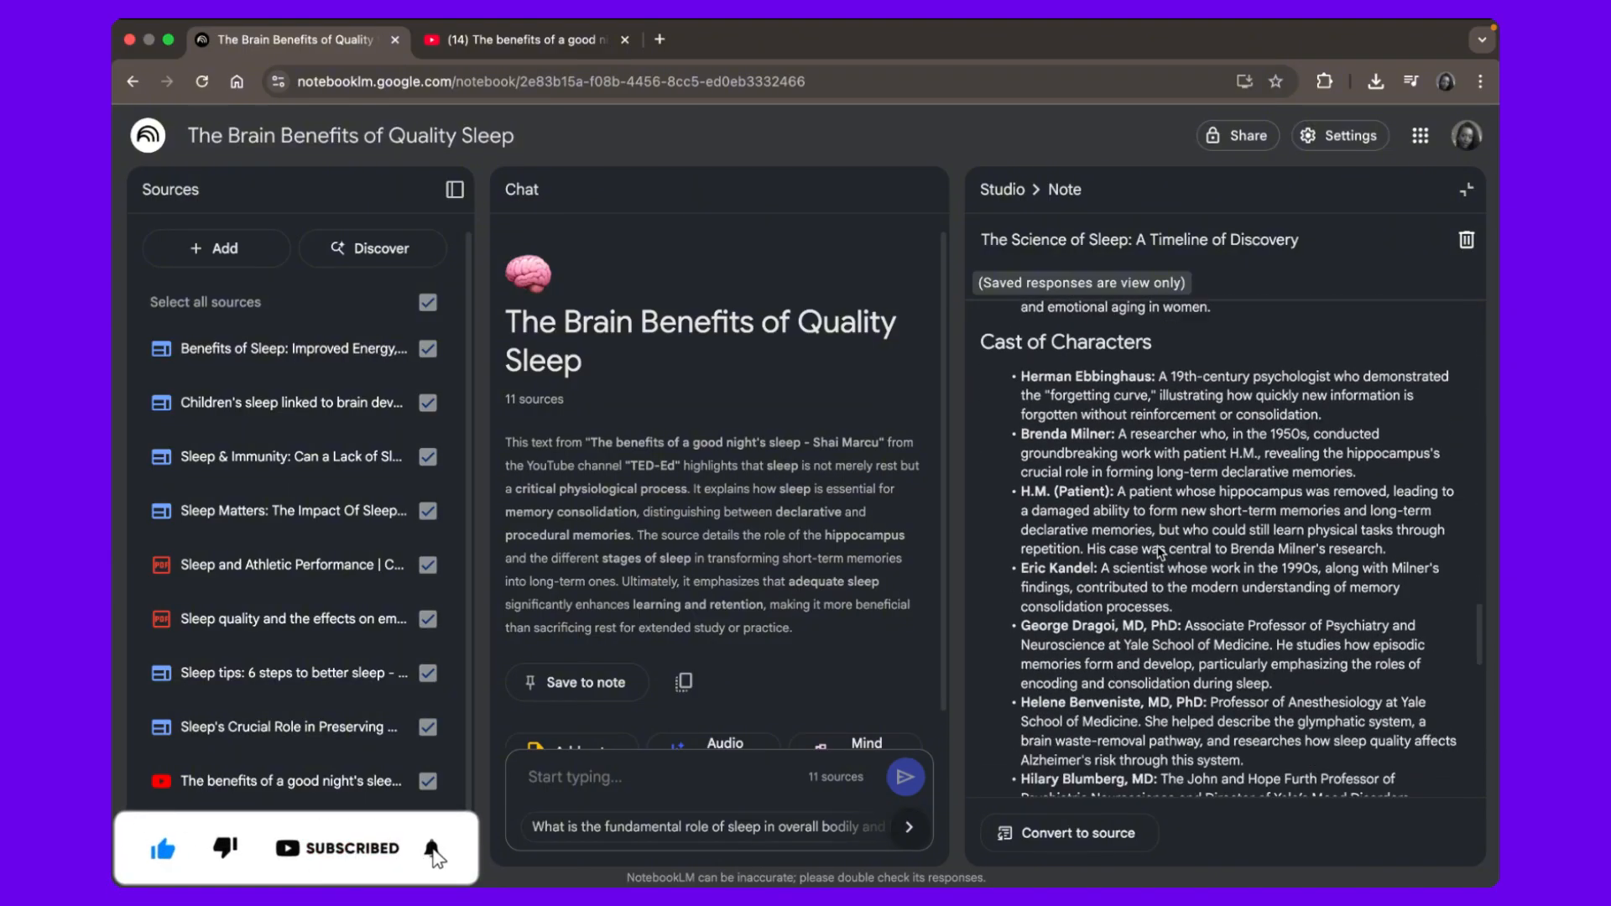
scroll(1159, 552, "down", 8)
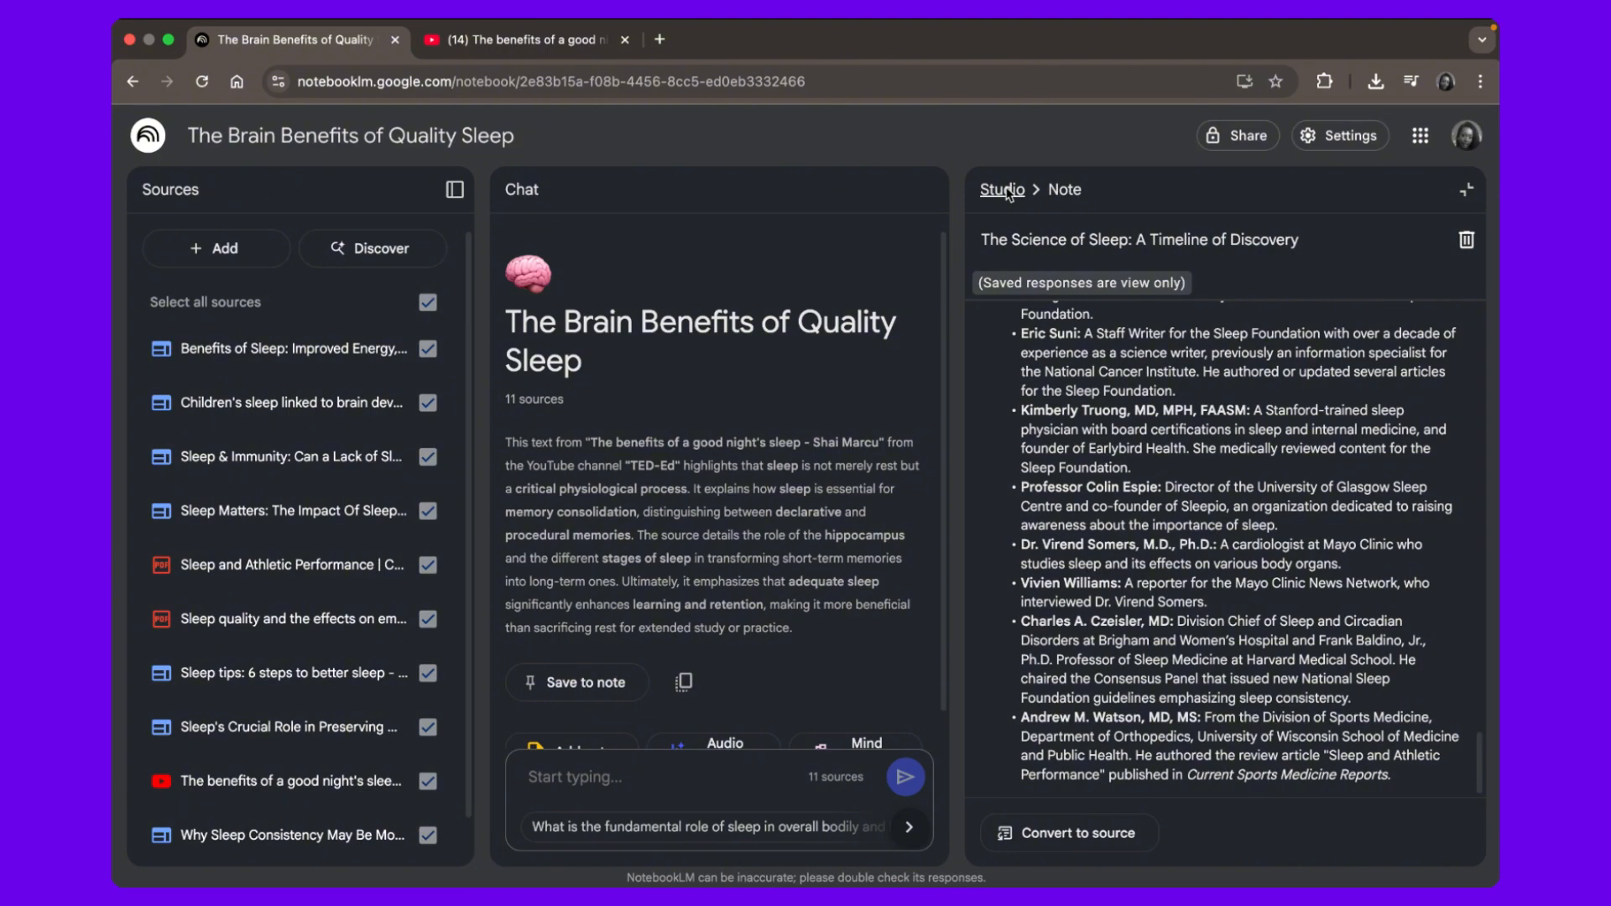
scroll(1077, 381, "up", 10)
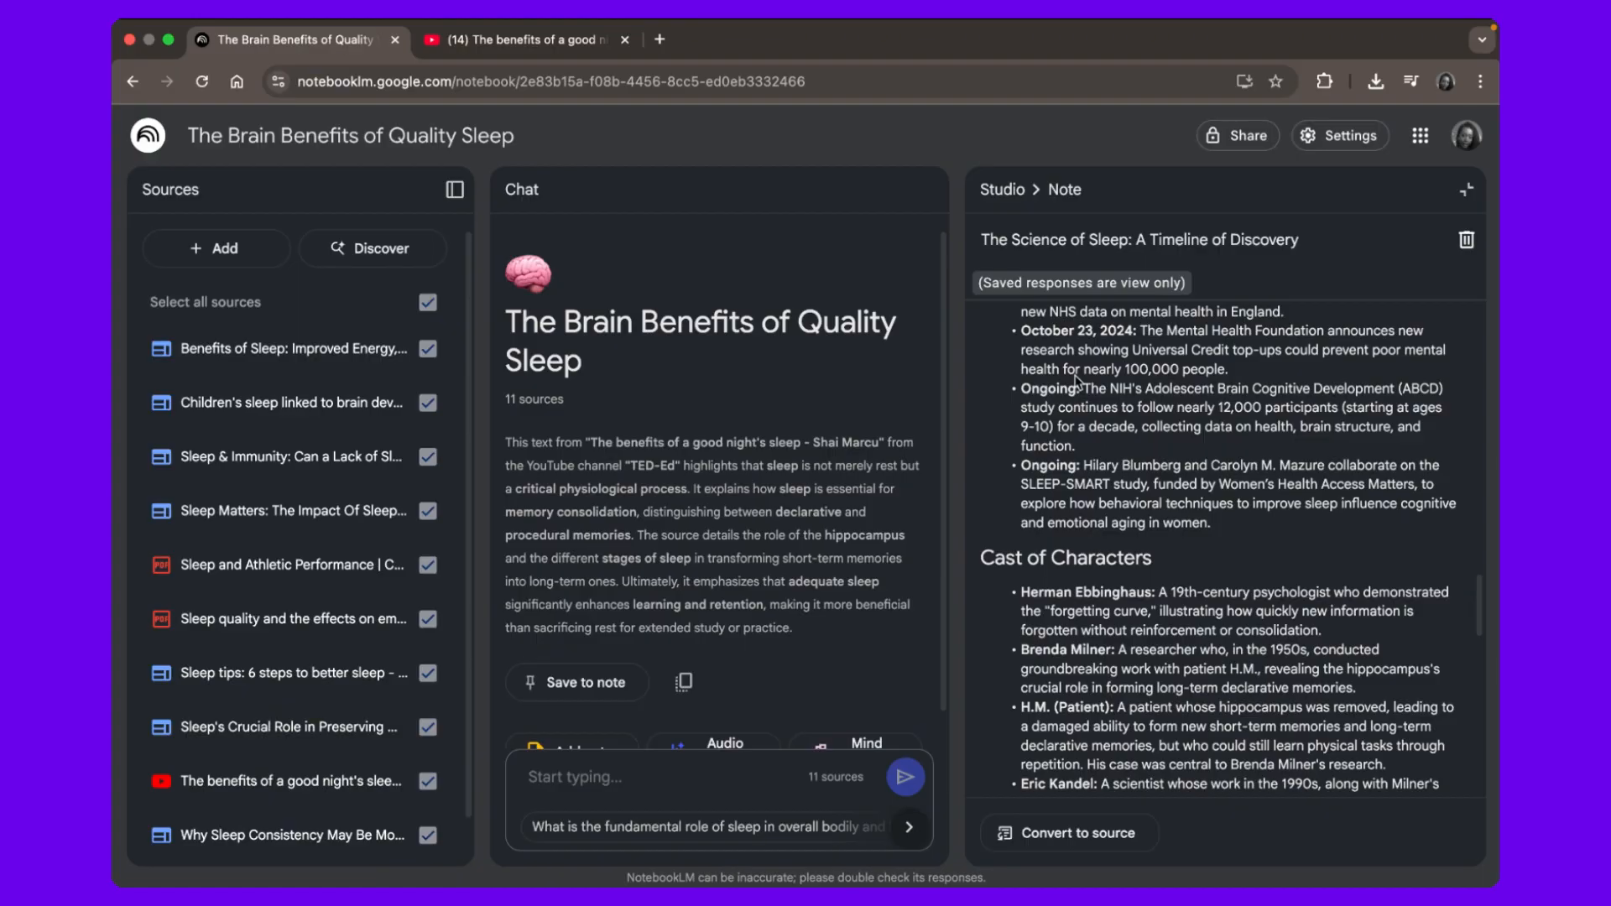
left_click(1043, 180)
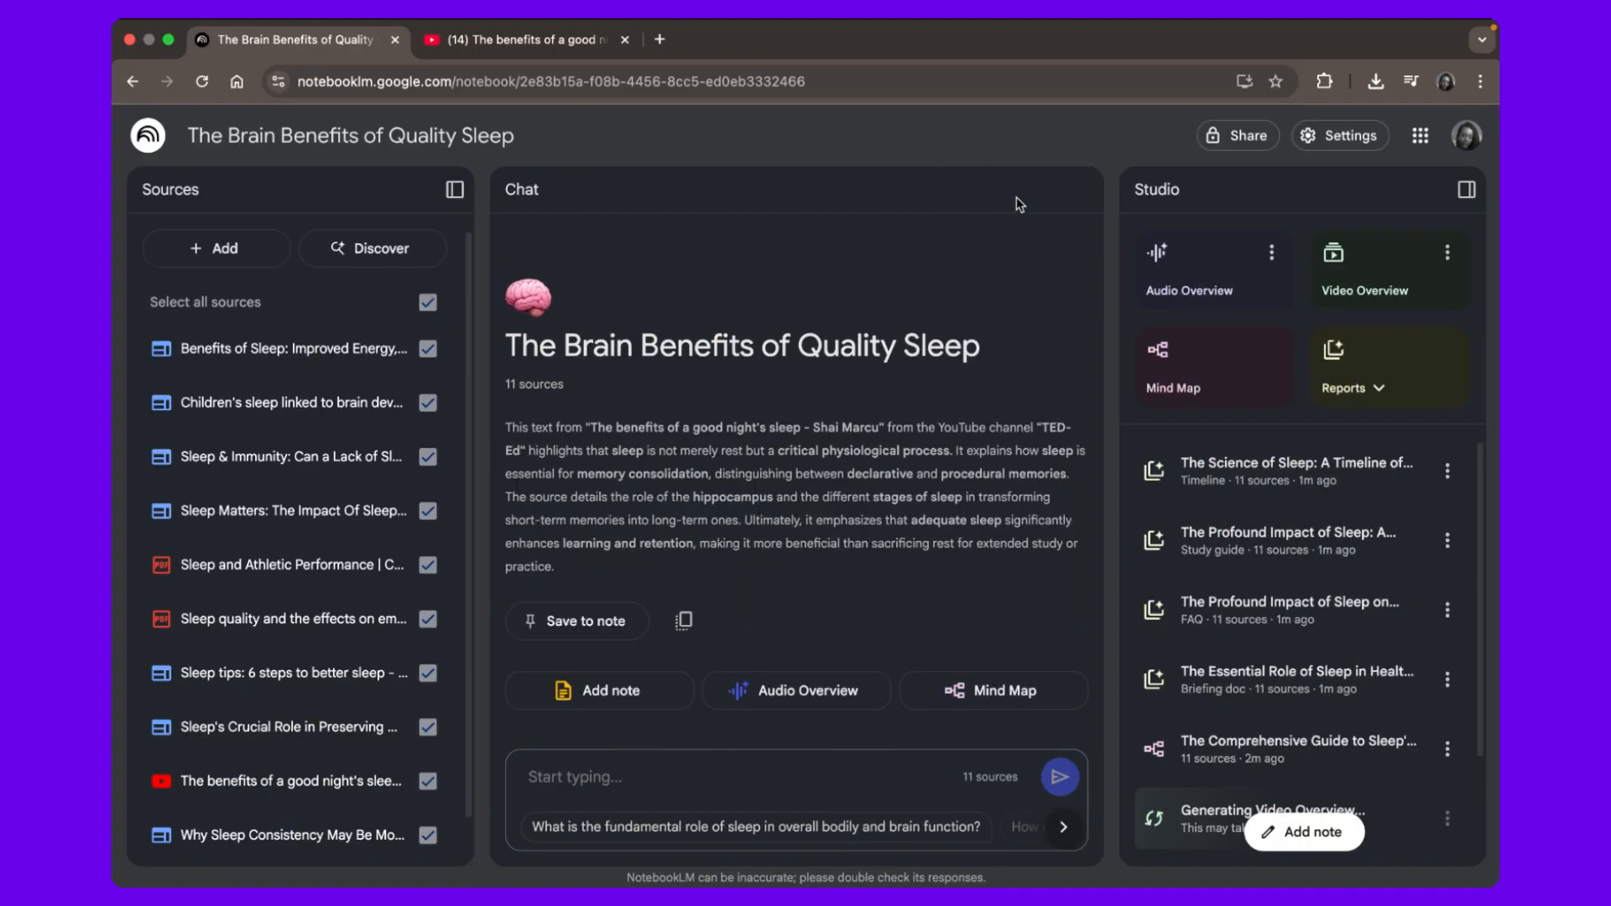
Open the Study guide report, review its core concepts, benefits of sleep and quiz sections, and return to the Studio list.
scroll(1276, 516, "down", 1)
left_click(1277, 516)
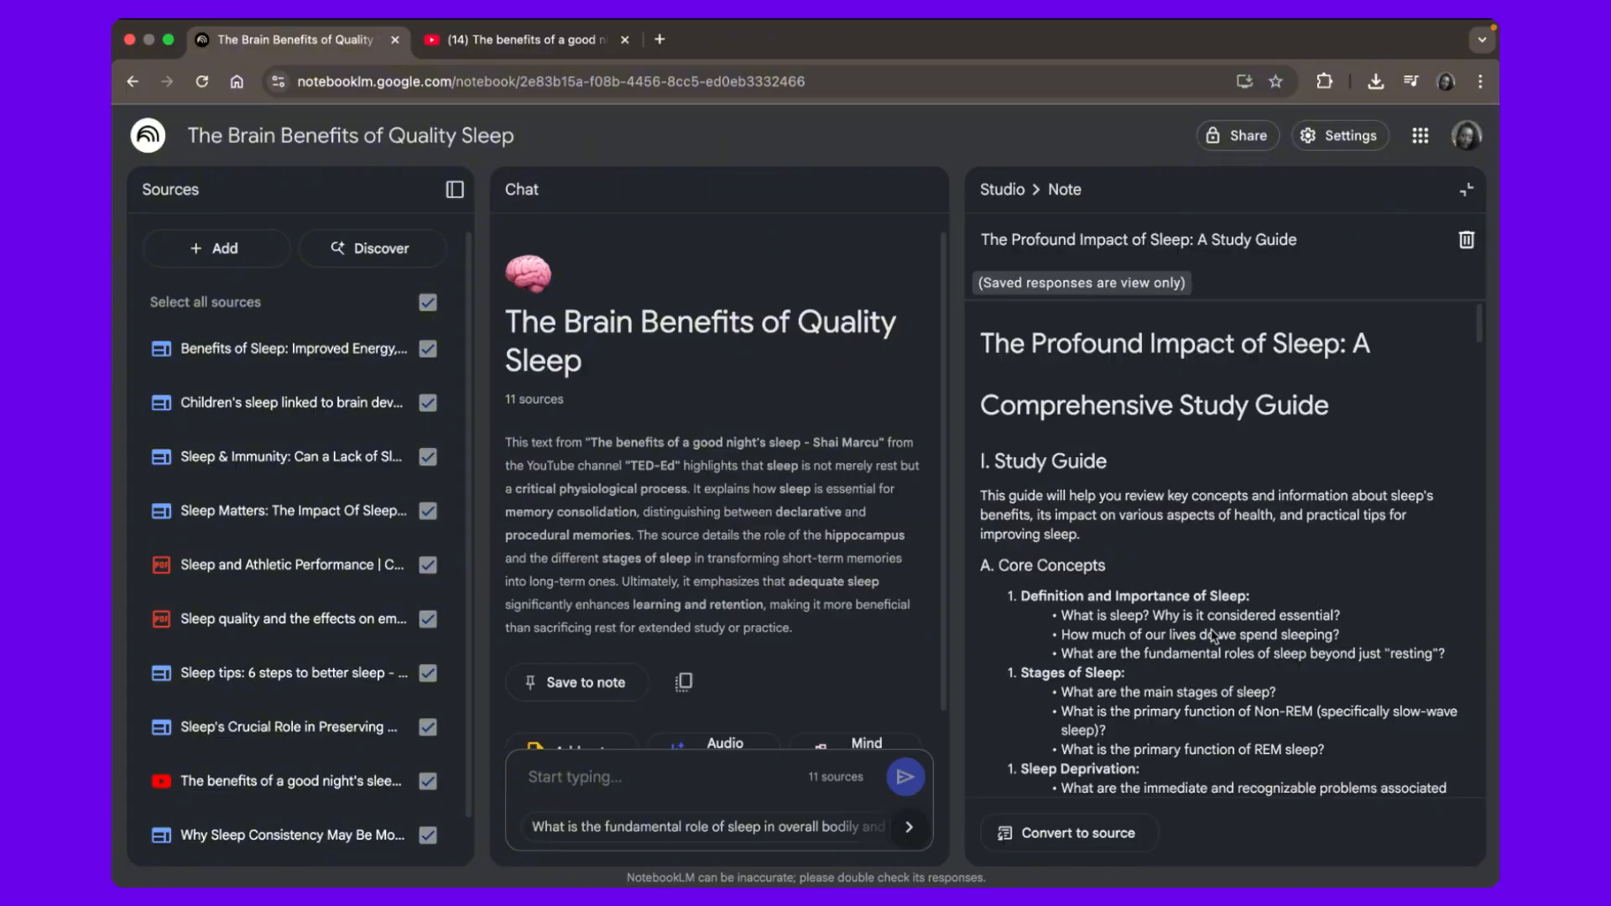
scroll(1213, 631, "down", 2)
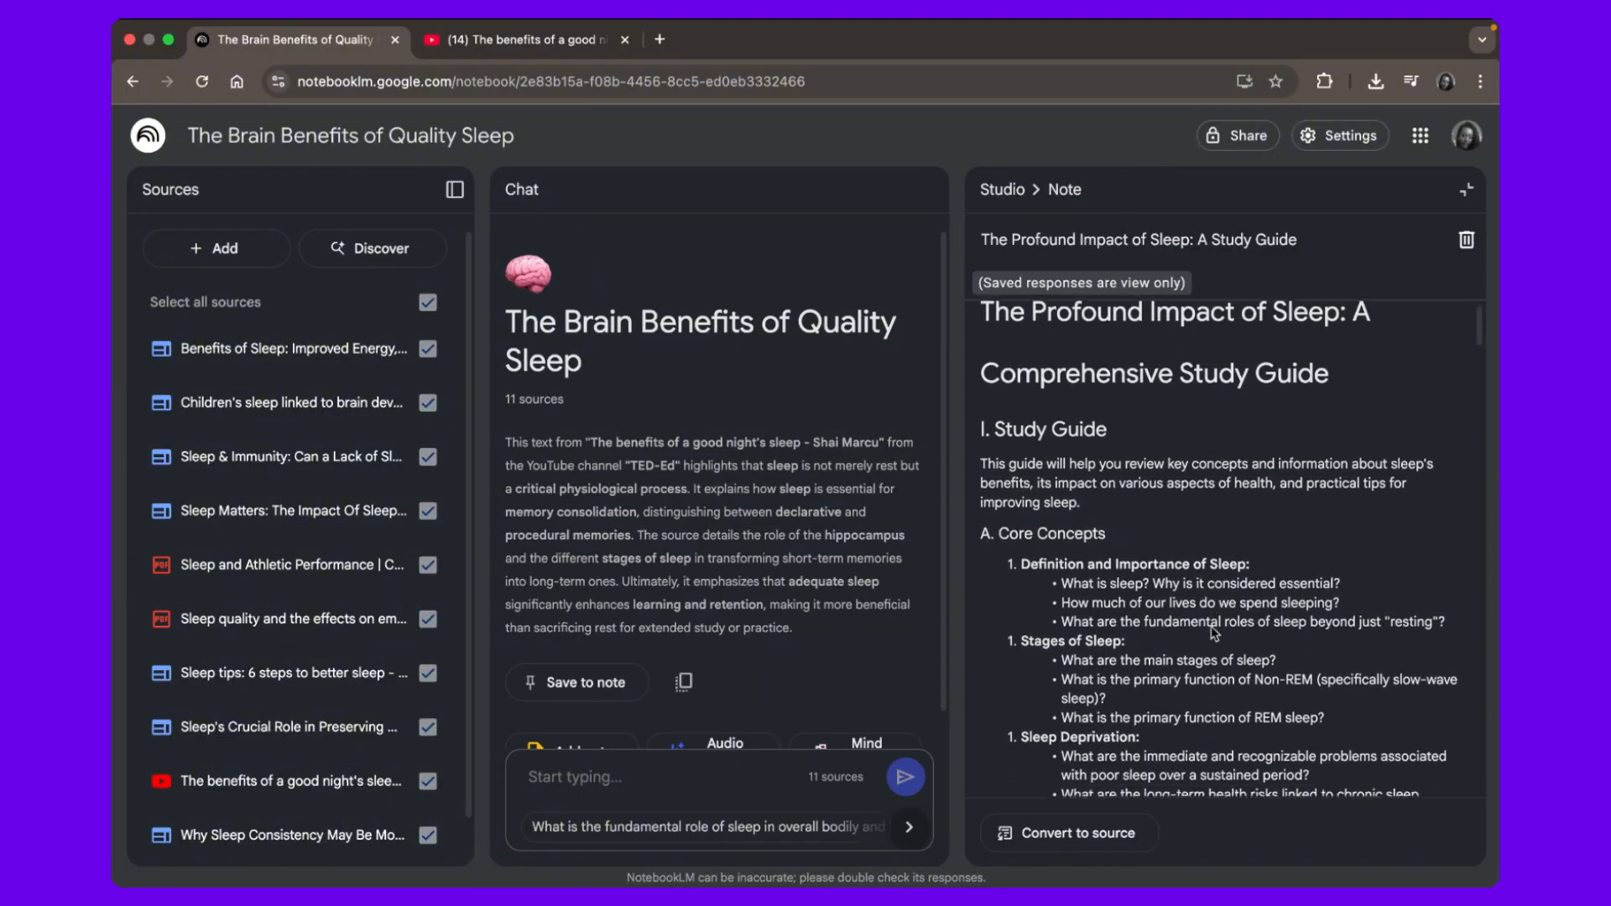
scroll(1182, 537, "up", 2)
scroll(1149, 420, "down", 5)
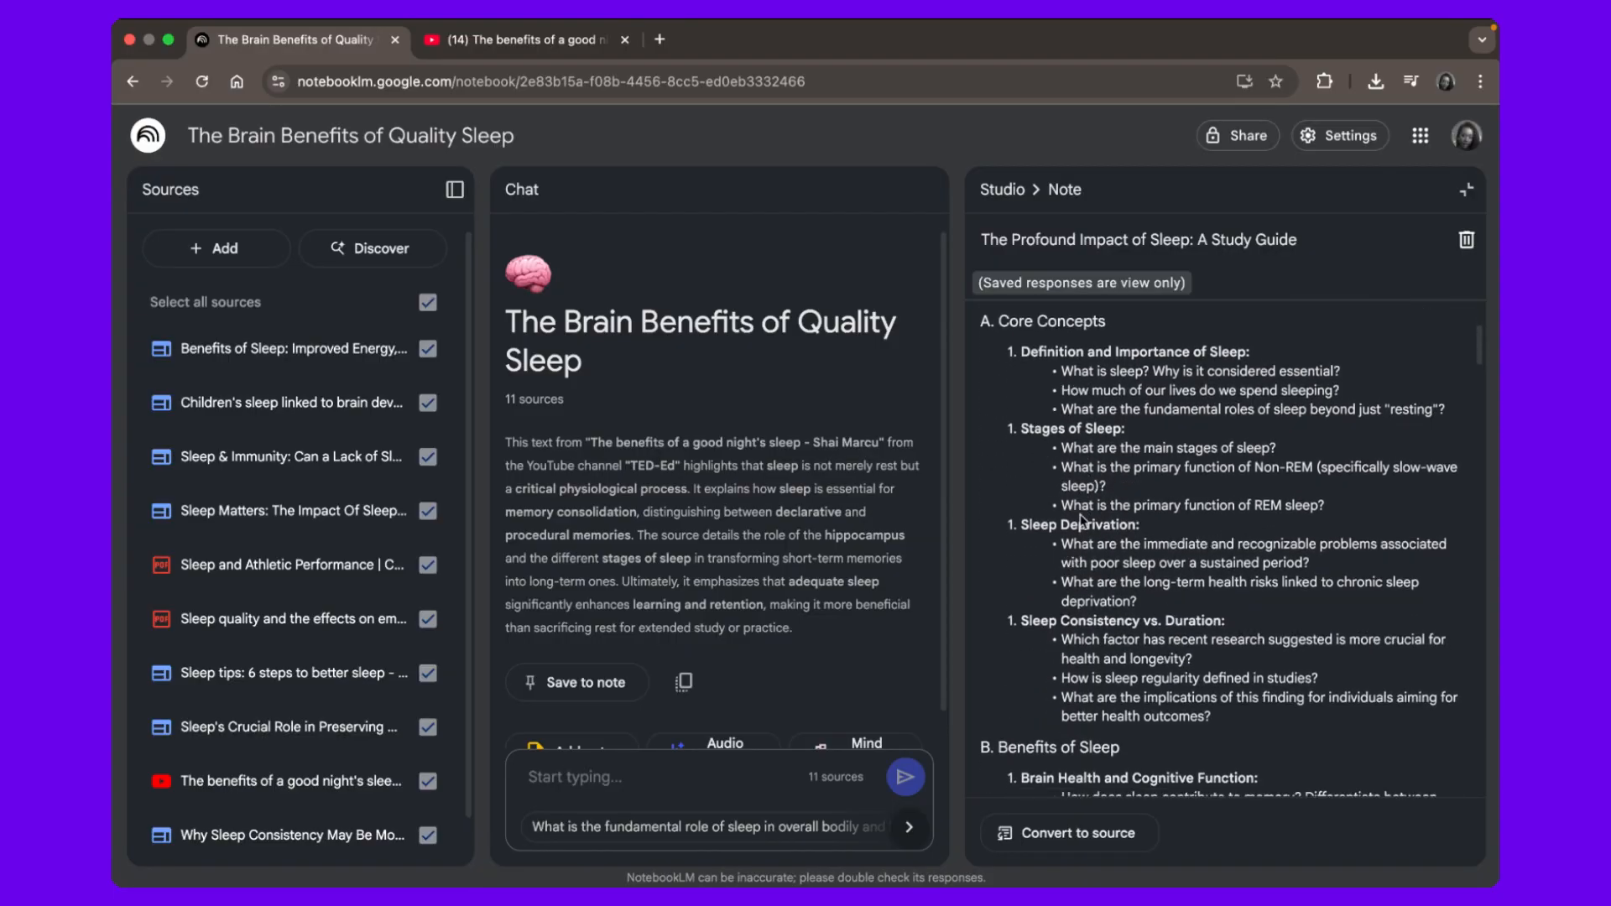
scroll(1083, 520, "down", 3)
scroll(1081, 521, "down", 10)
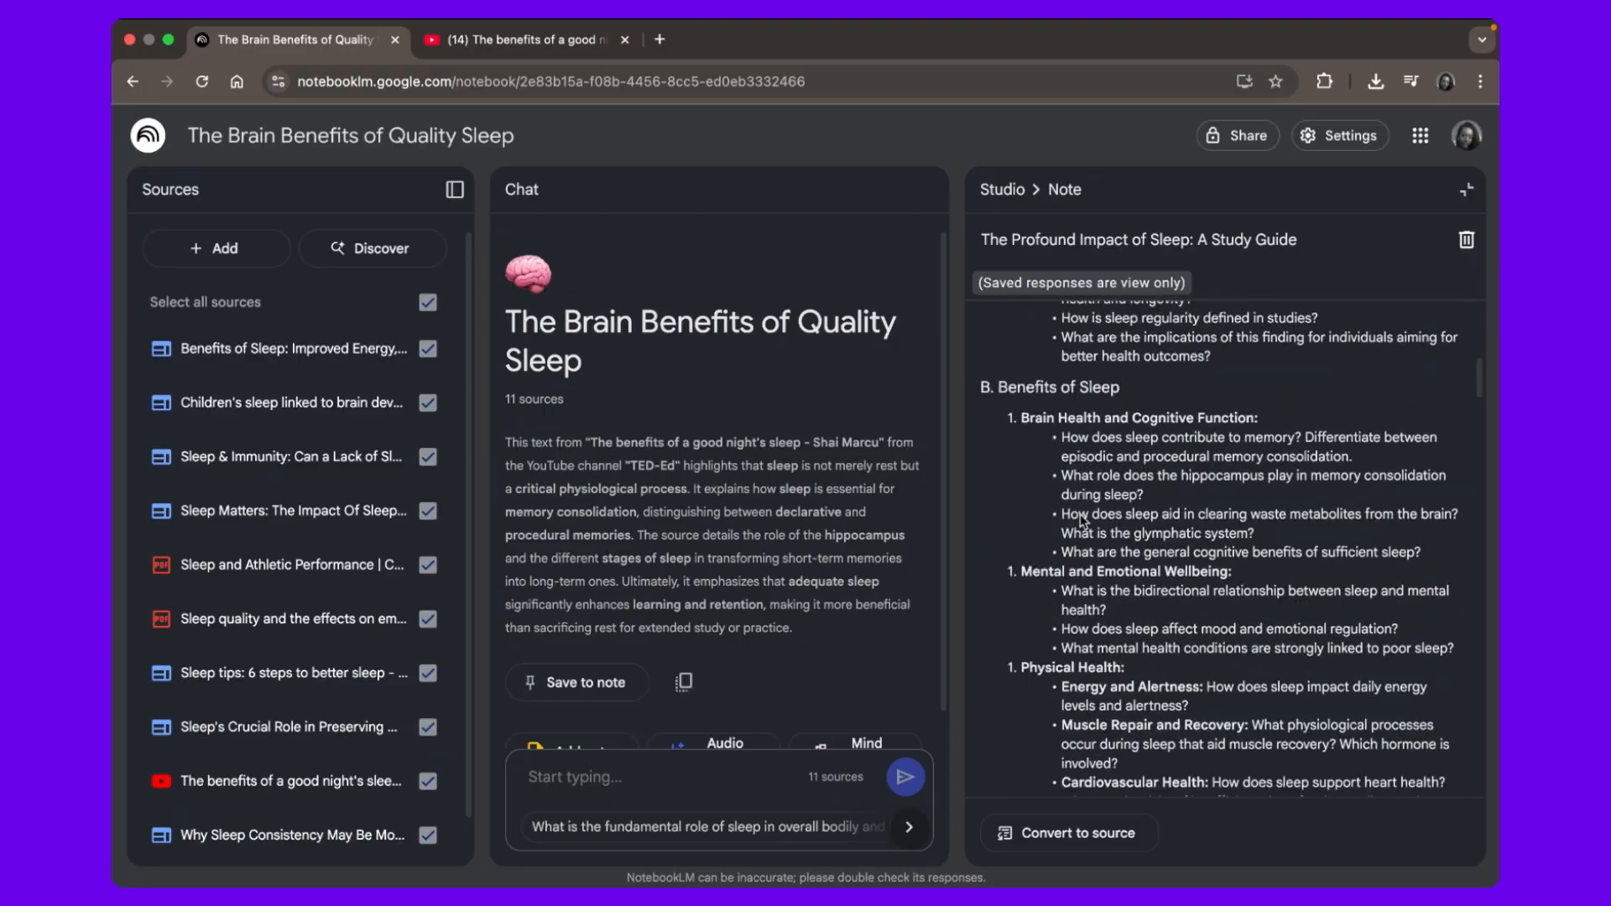
scroll(1081, 520, "down", 20)
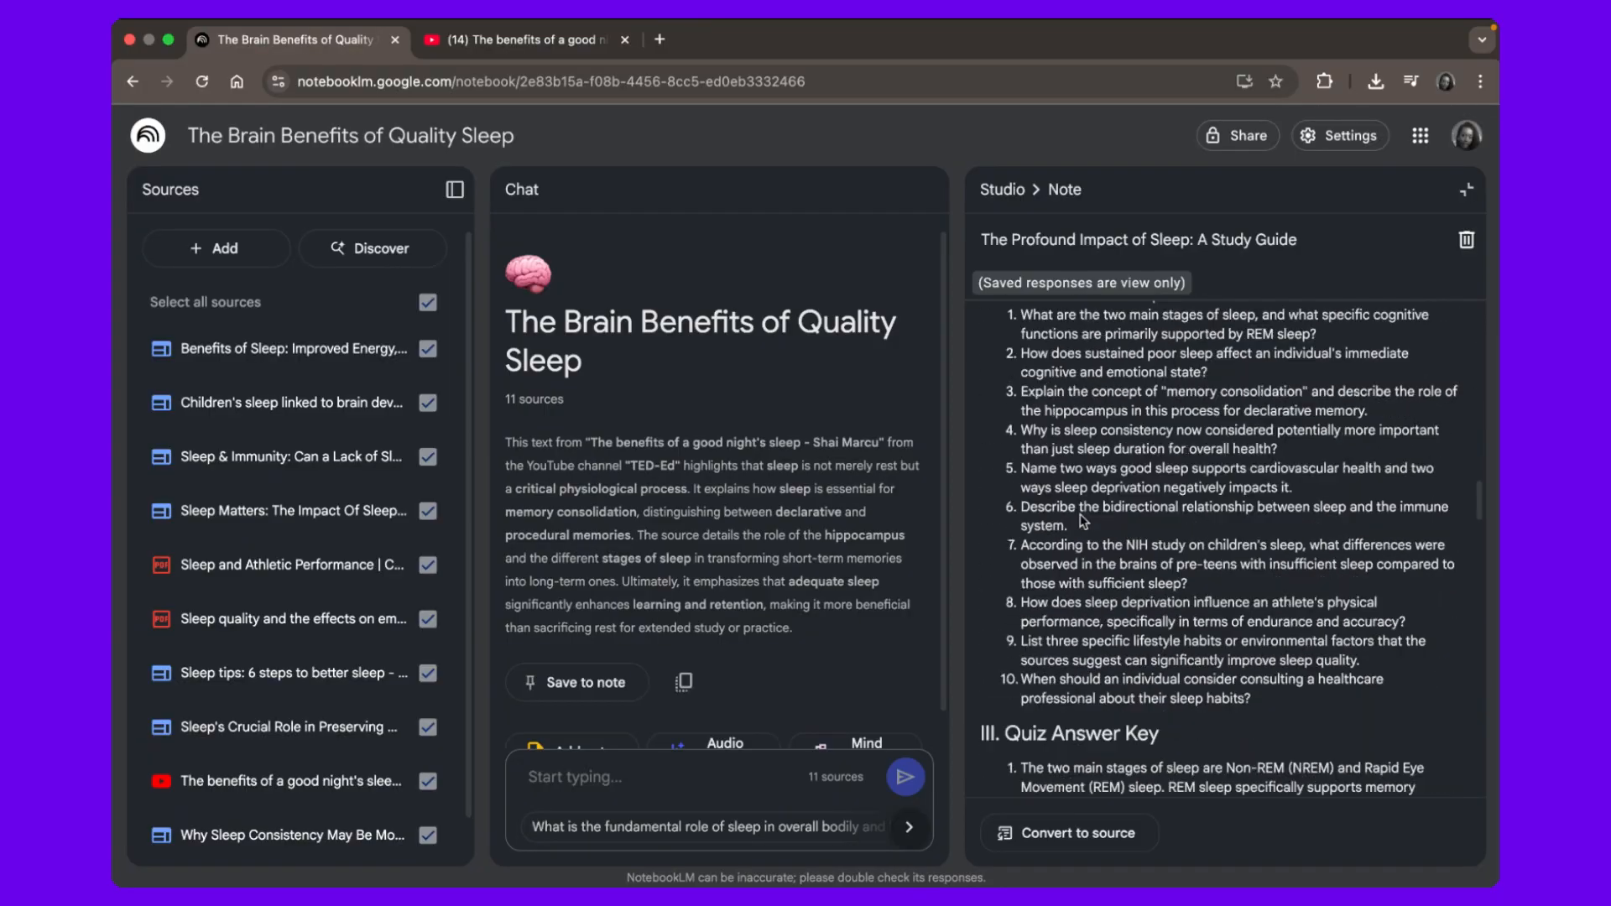
left_click(1002, 190)
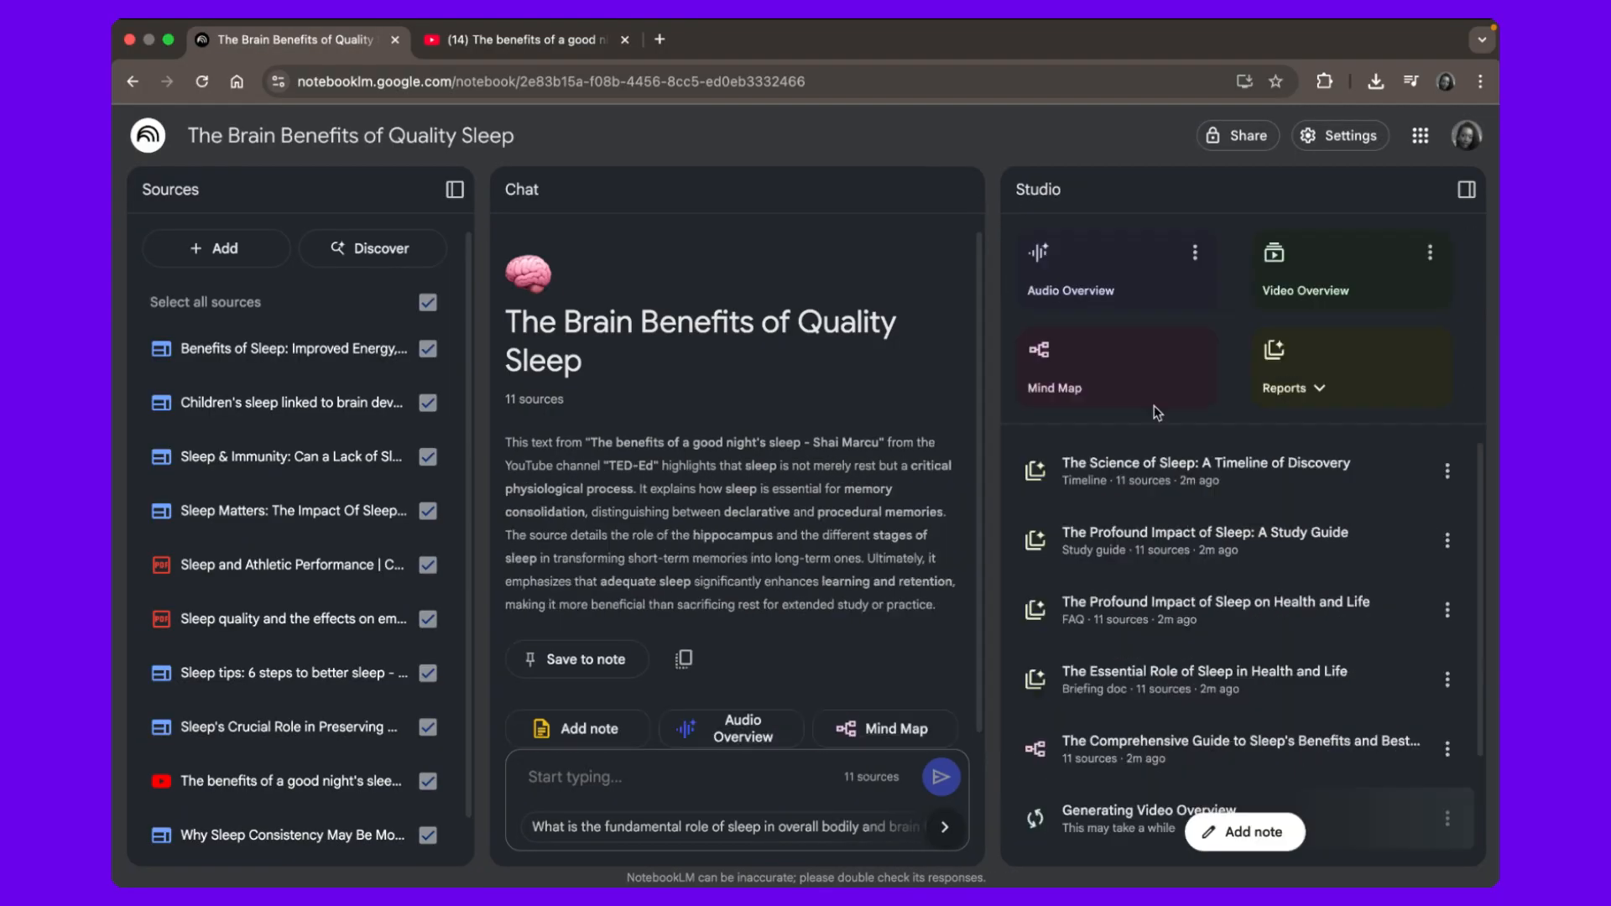
Open the Briefing doc report, read its executive summary and key themes, and return to the Studio list.
scroll(1192, 588, "down", 2)
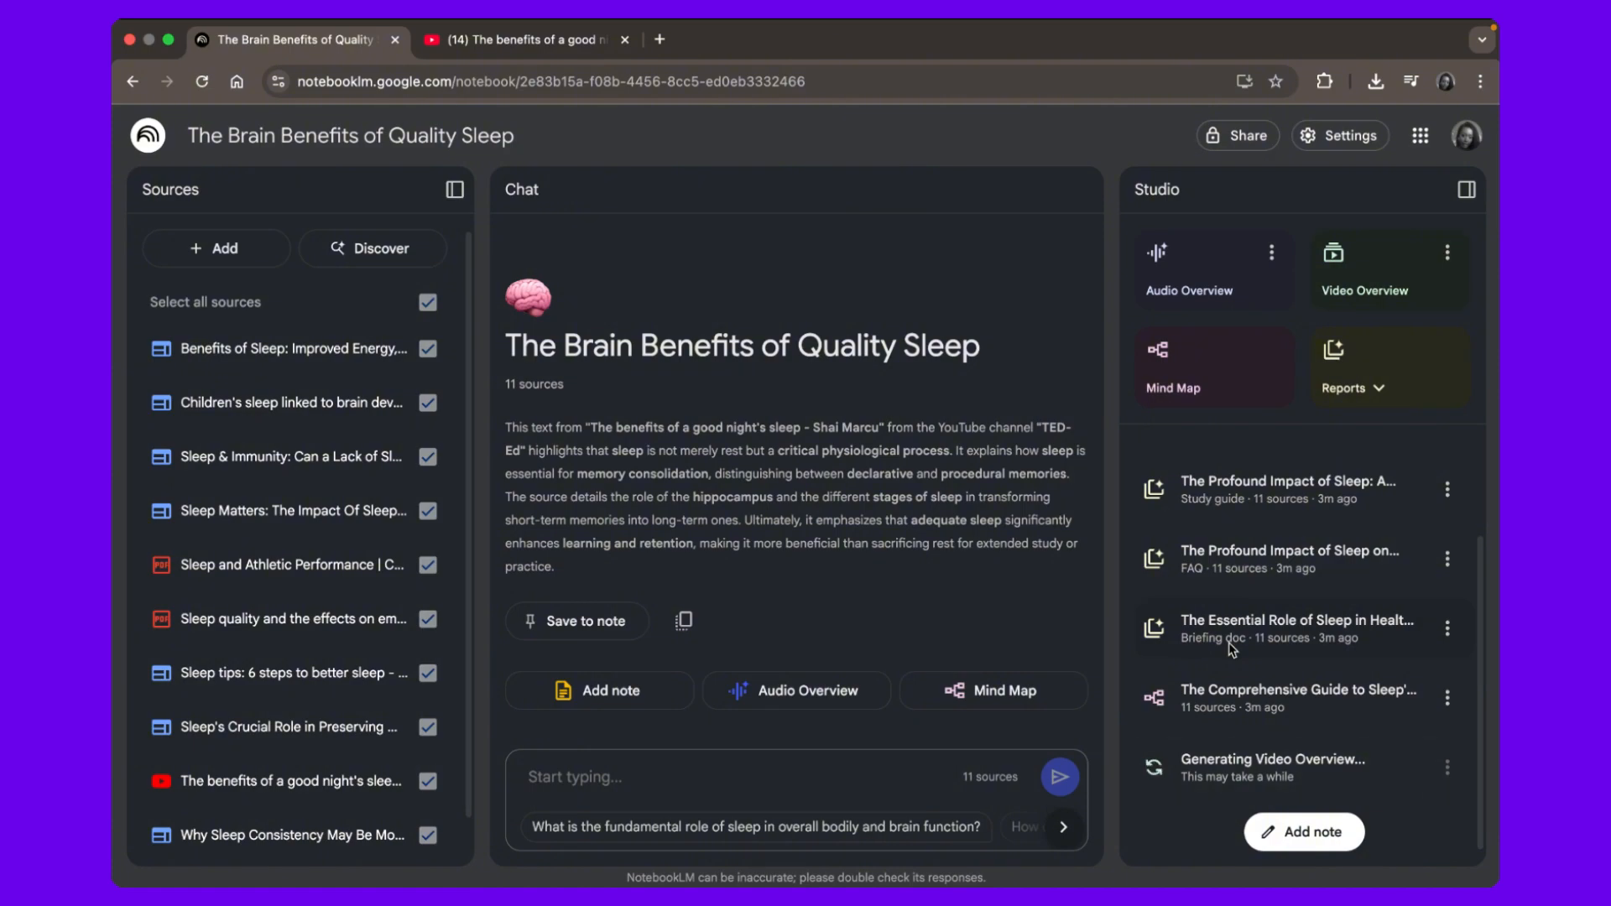
left_click(1230, 646)
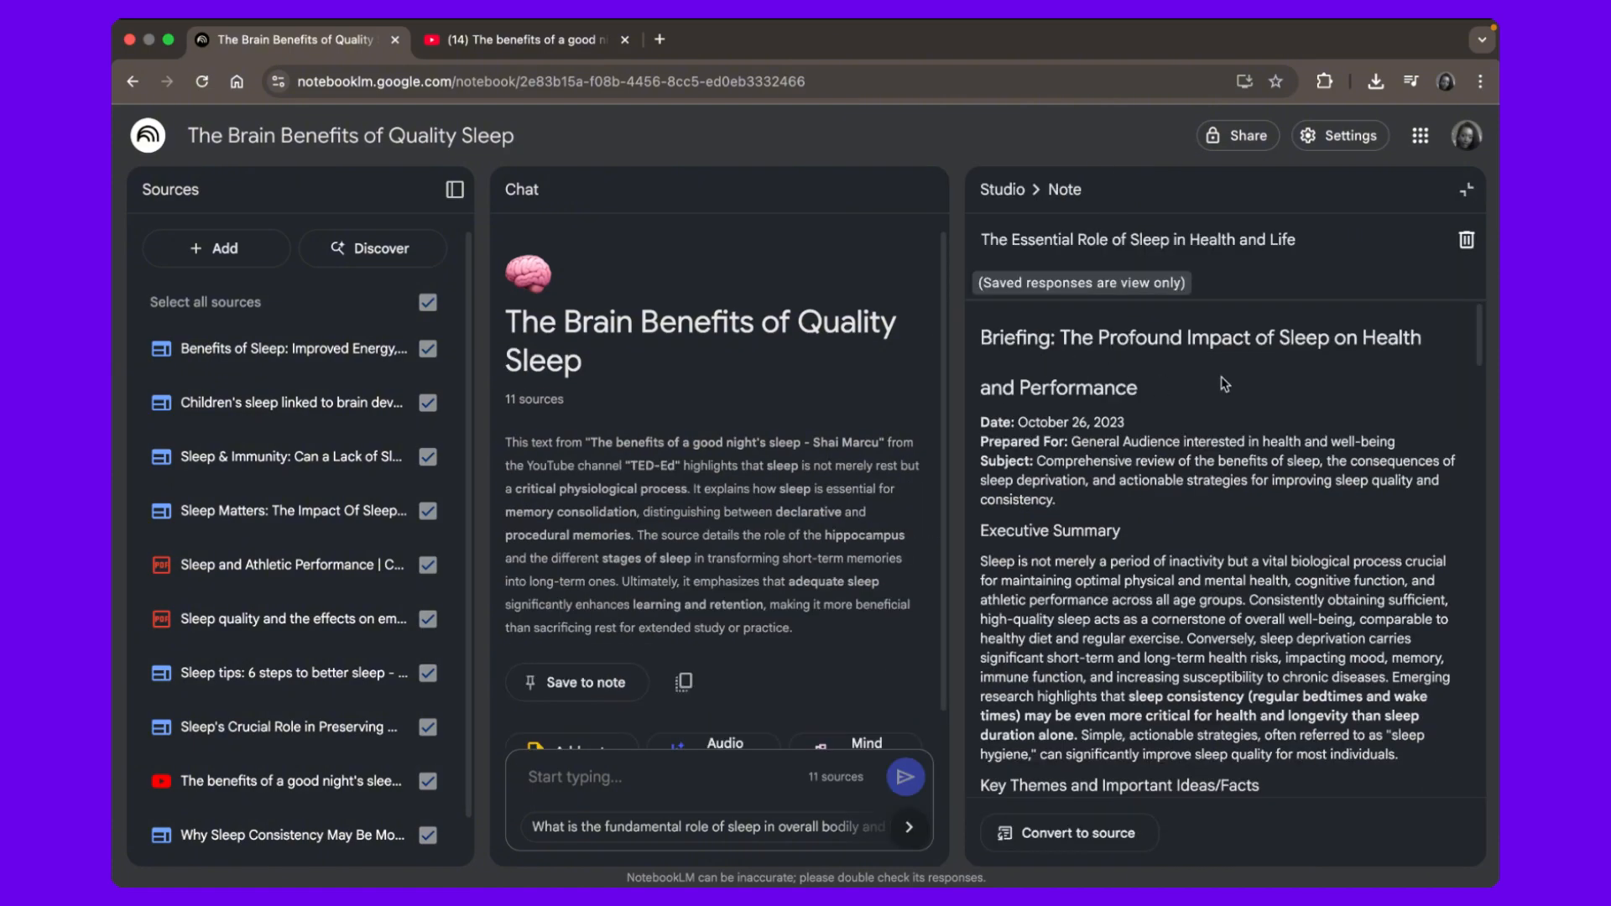
scroll(1125, 546, "down", 5)
scroll(1124, 546, "down", 10)
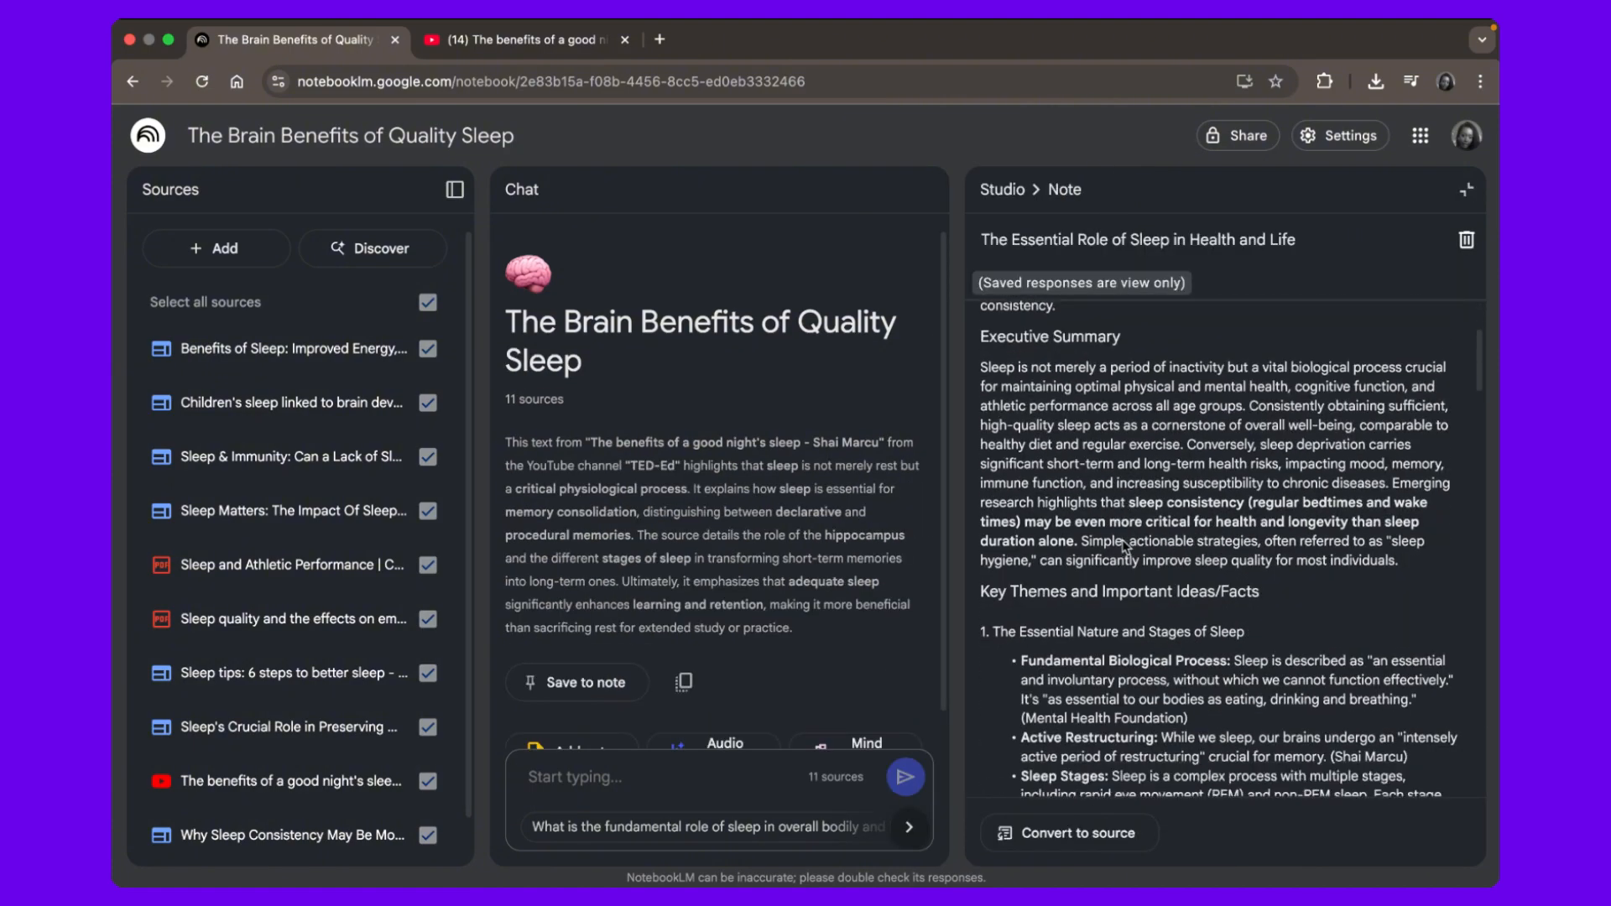
scroll(1125, 545, "down", 3)
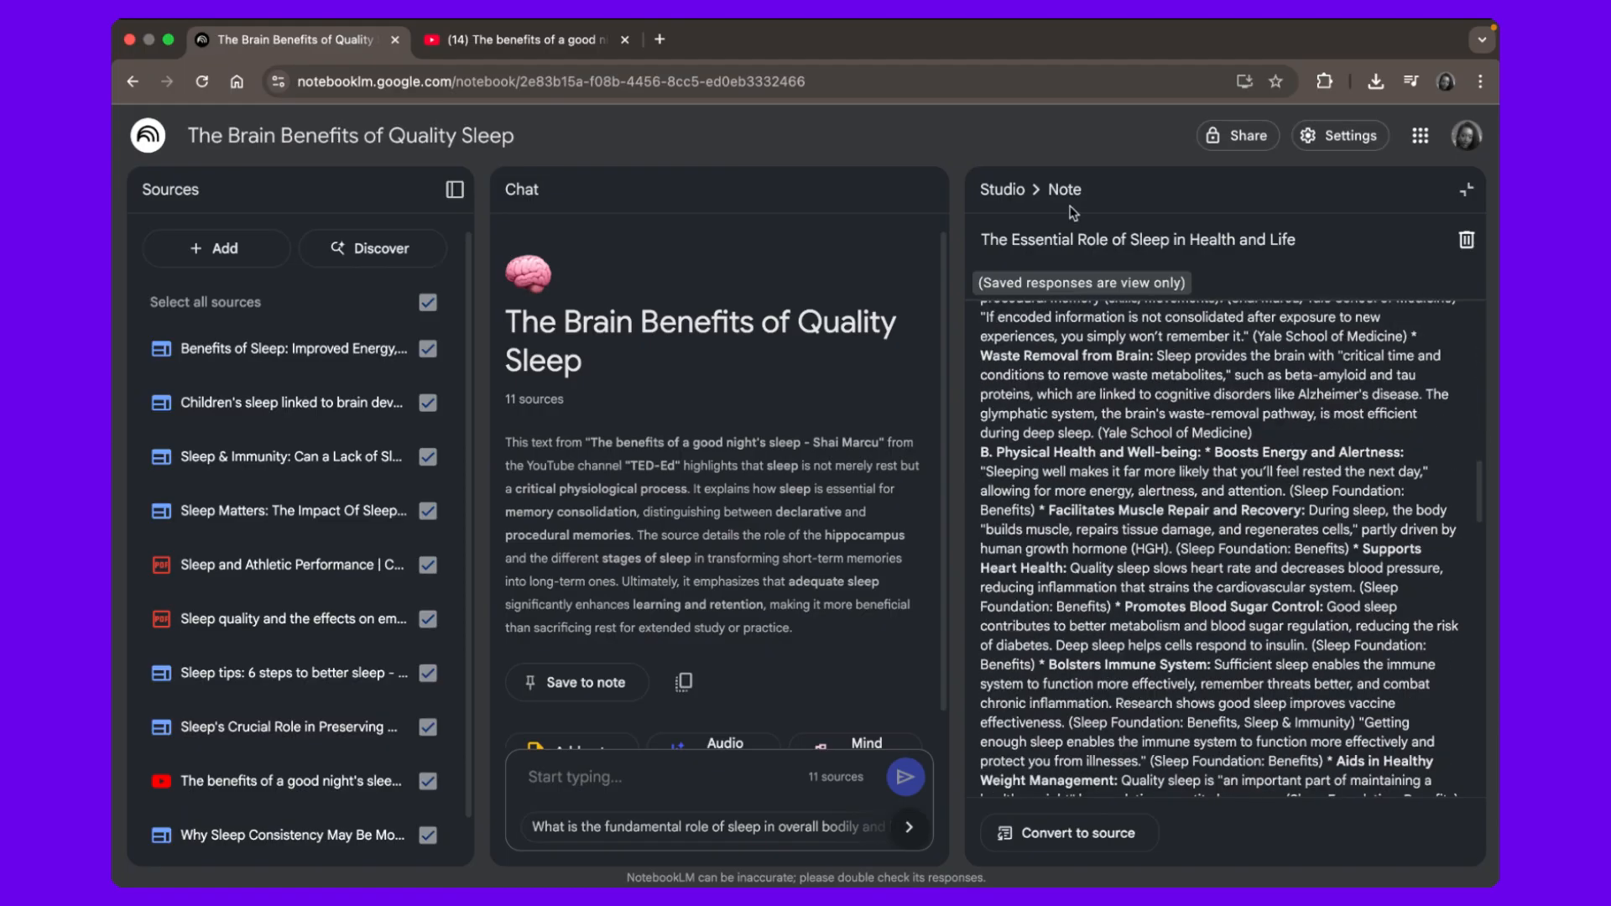
left_click(1002, 189)
scroll(1224, 627, "down", 2)
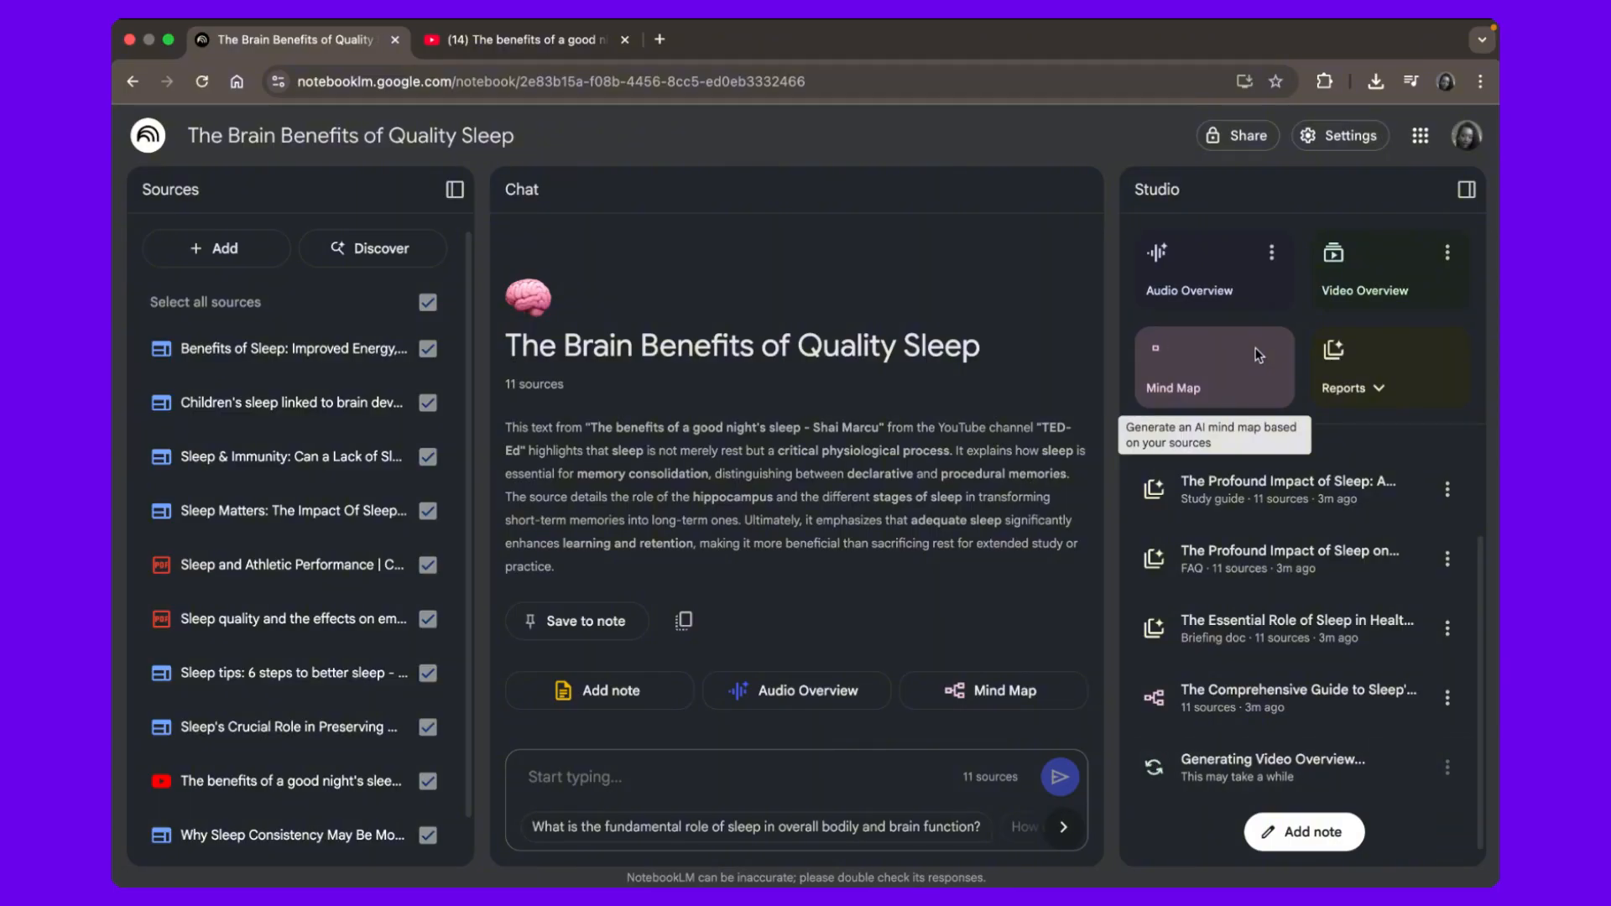
left_click(1347, 374)
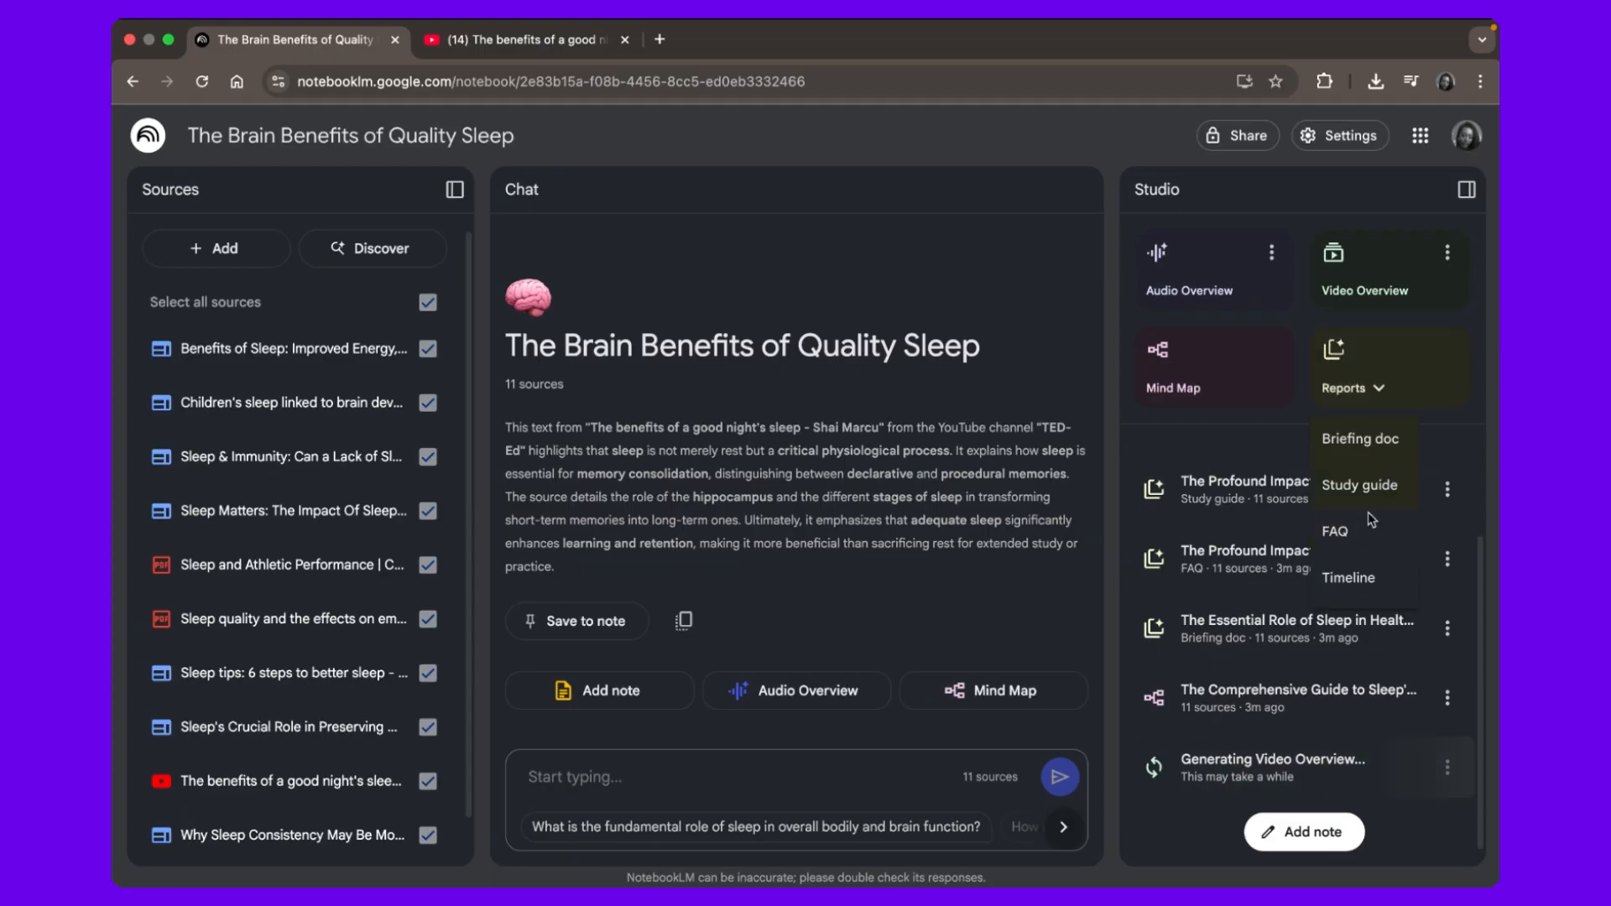
left_click(1344, 336)
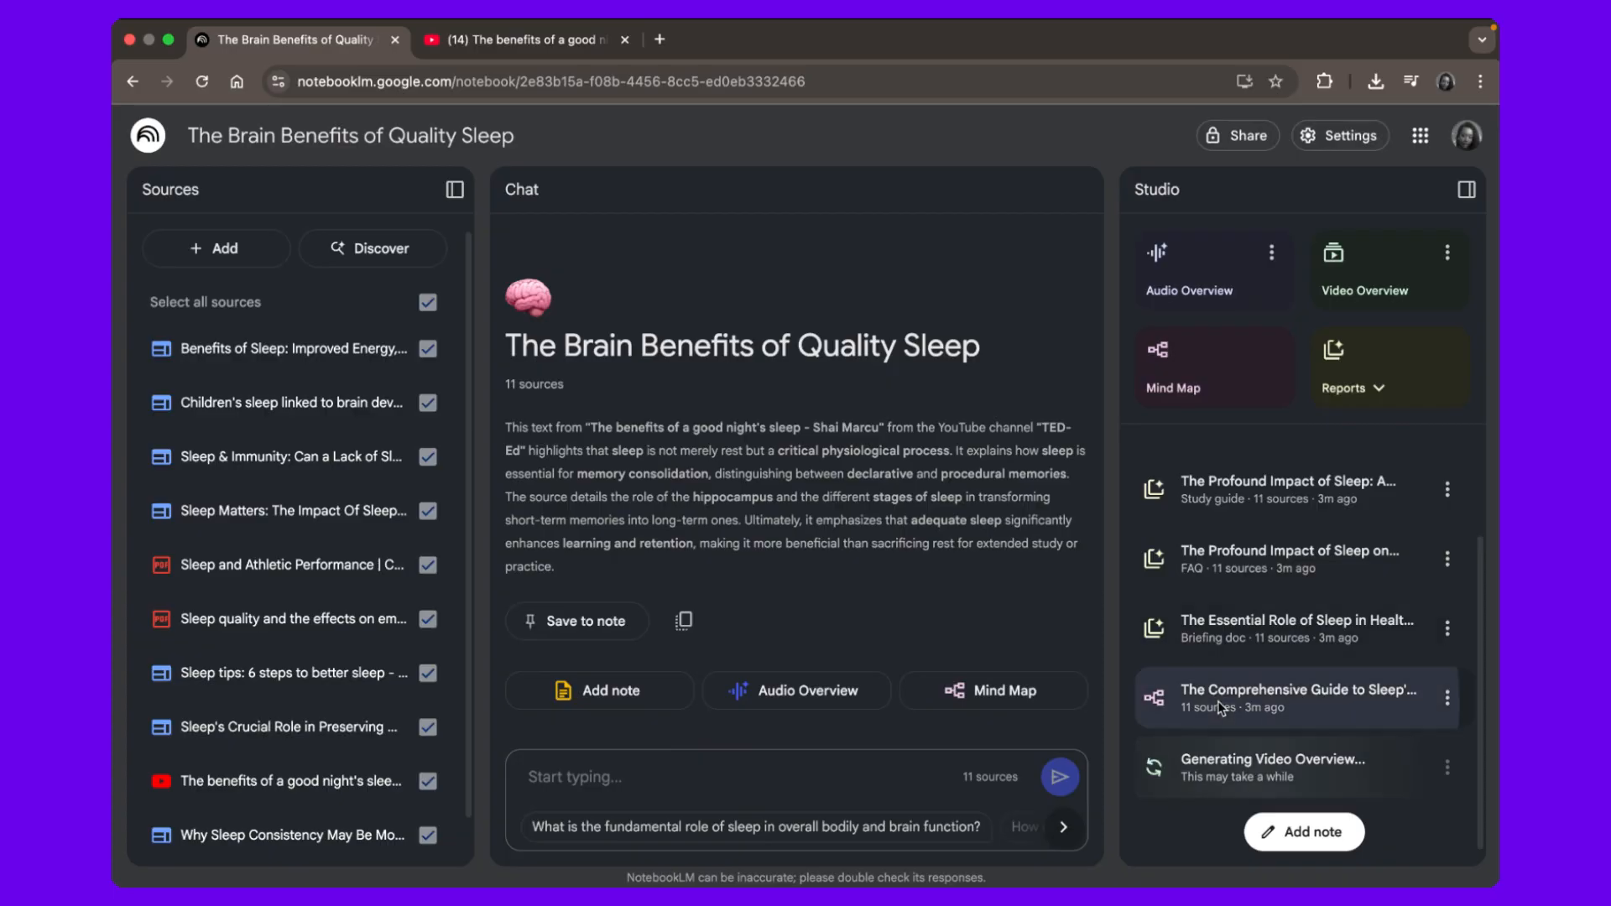
Open the generated mind map, explore branches including Physical Health, Sleep Requirements and Science of Sleep, and return to the start of the Studio list.
left_click(1216, 709)
left_click(631, 251)
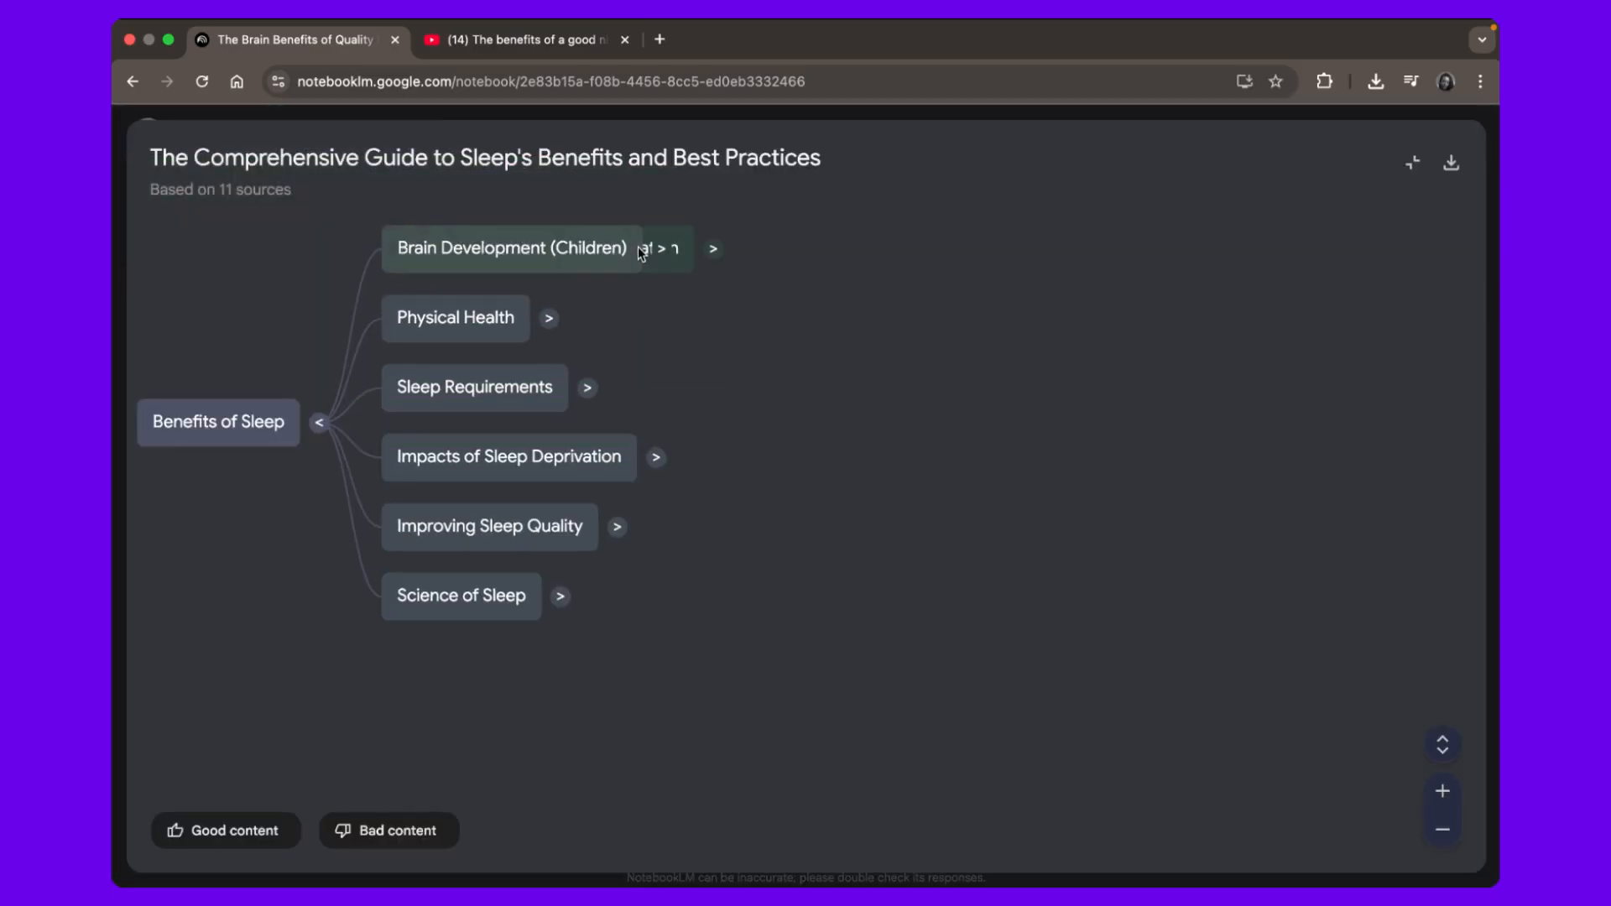
left_click(799, 564)
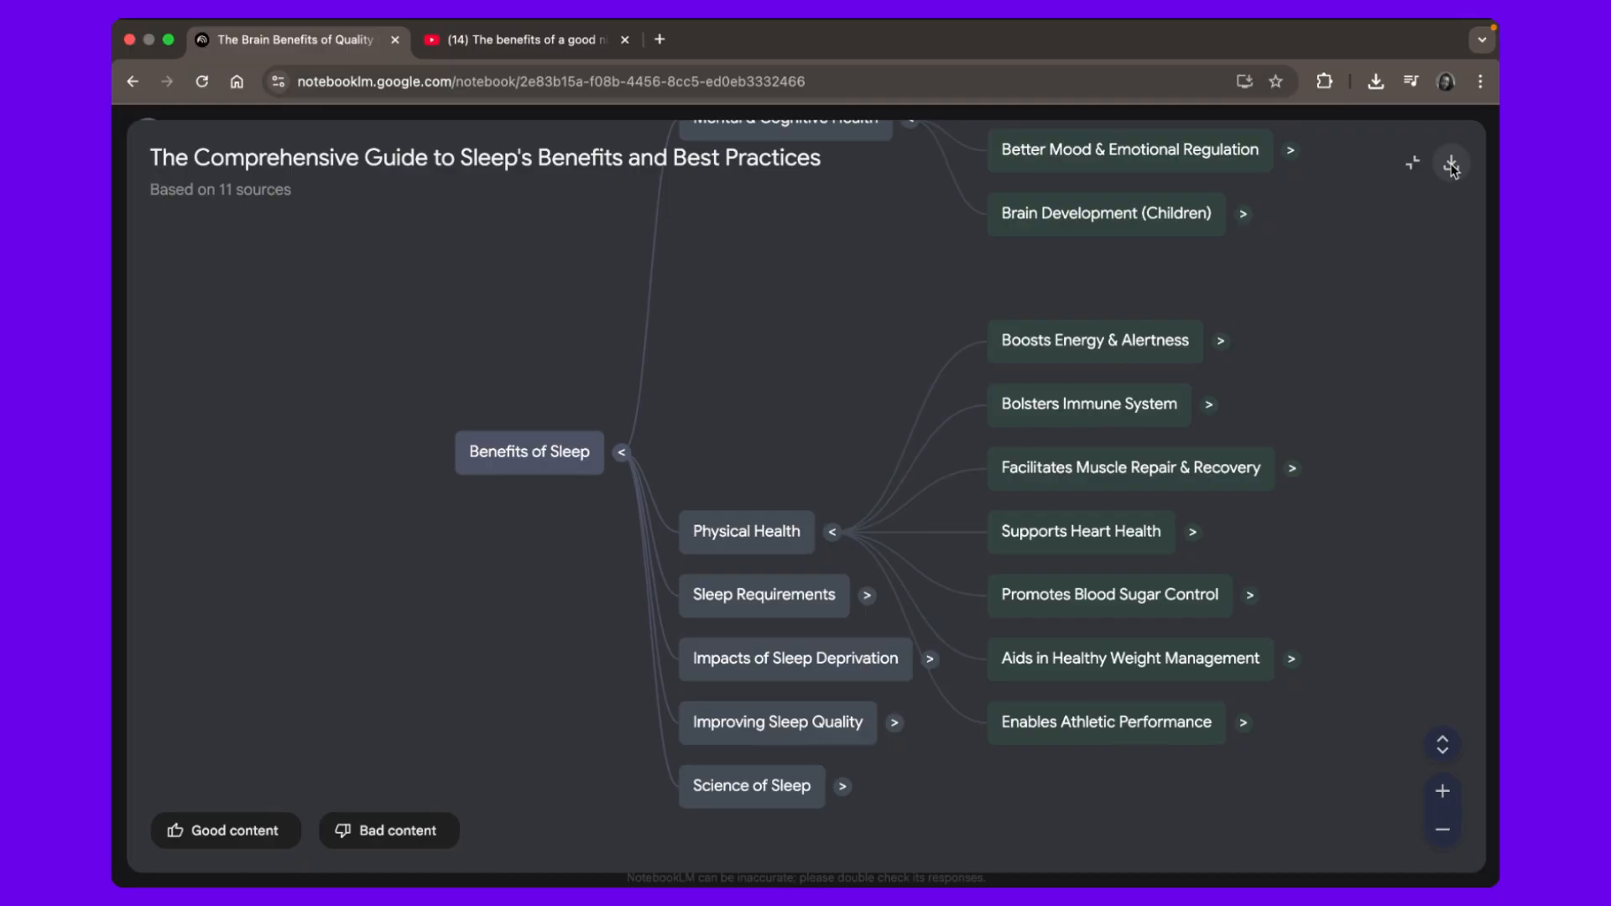
left_click(867, 595)
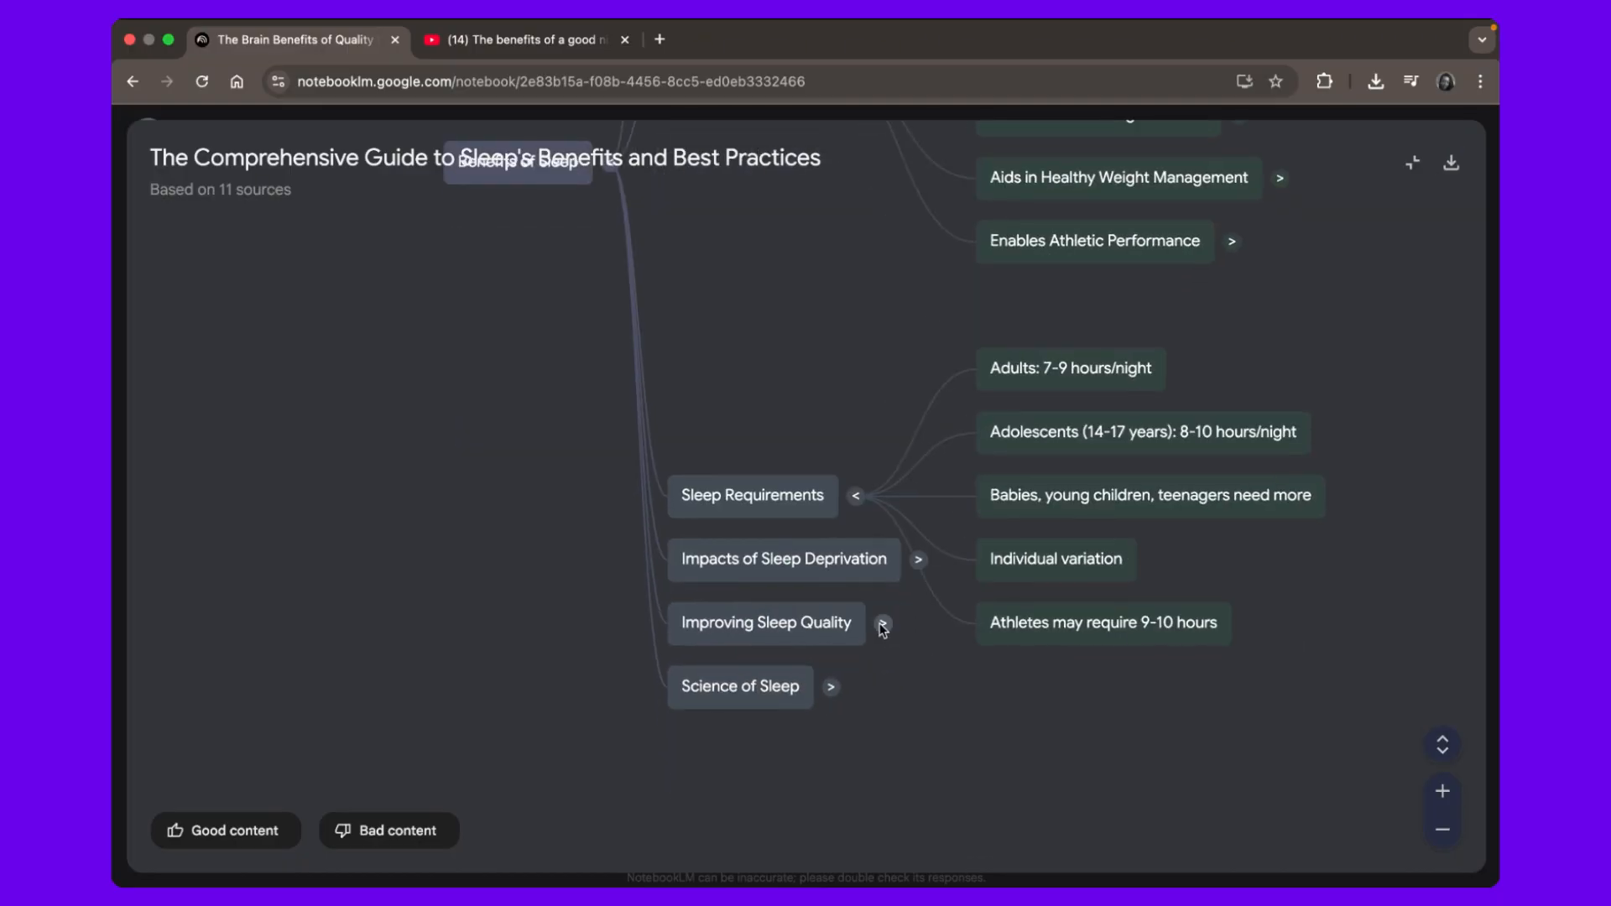
left_click(881, 622)
left_click(817, 560)
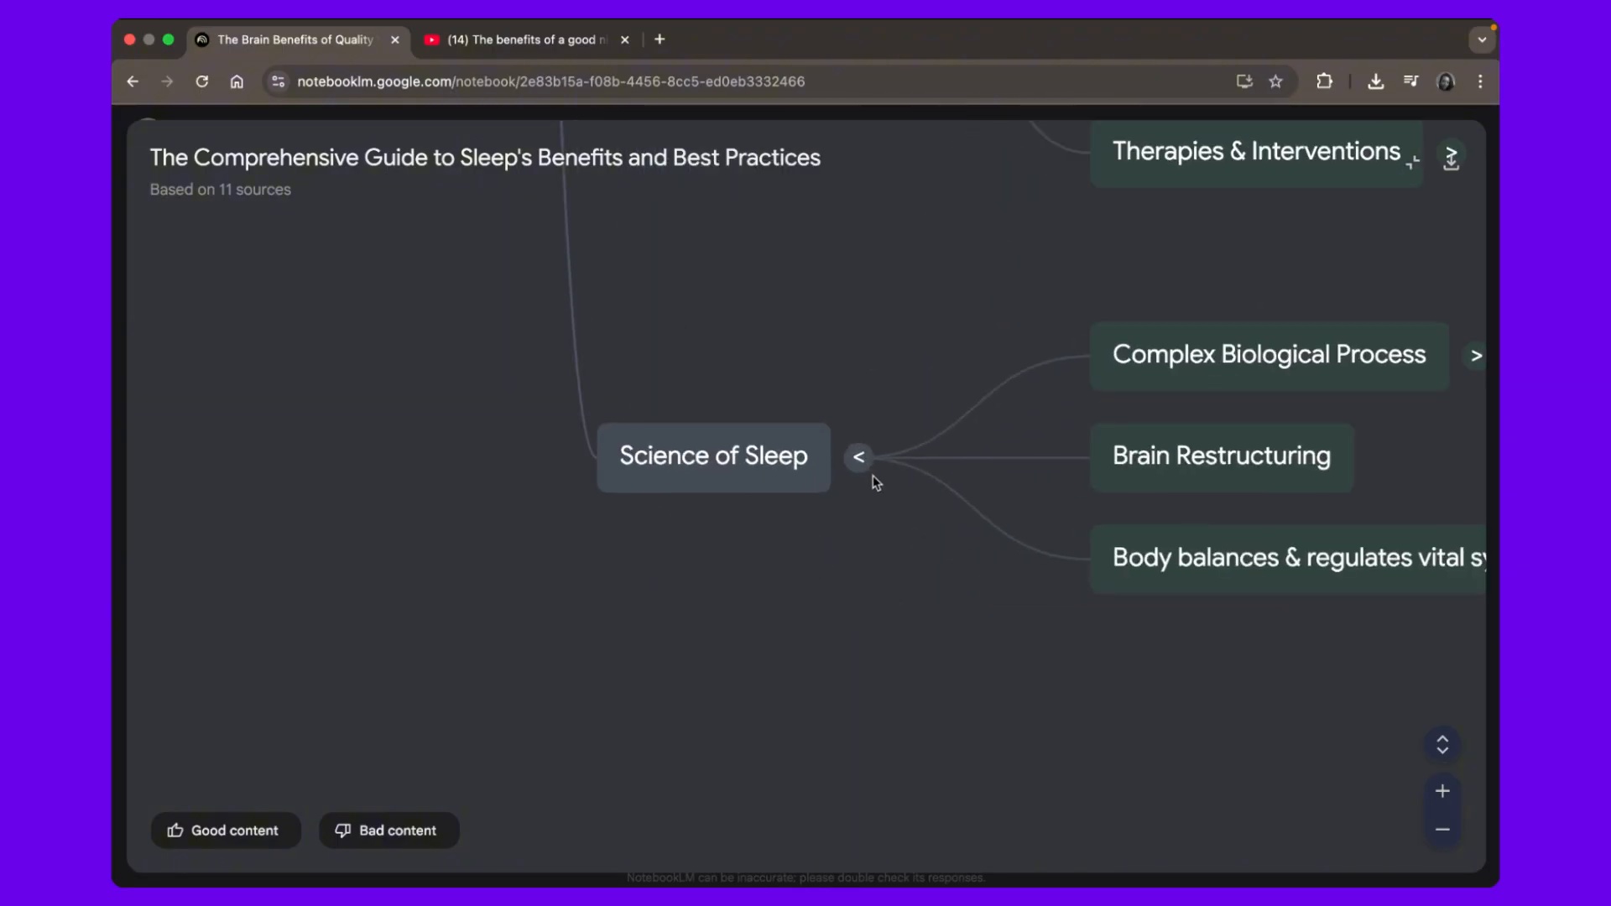
left_click(1412, 165)
left_click(1000, 189)
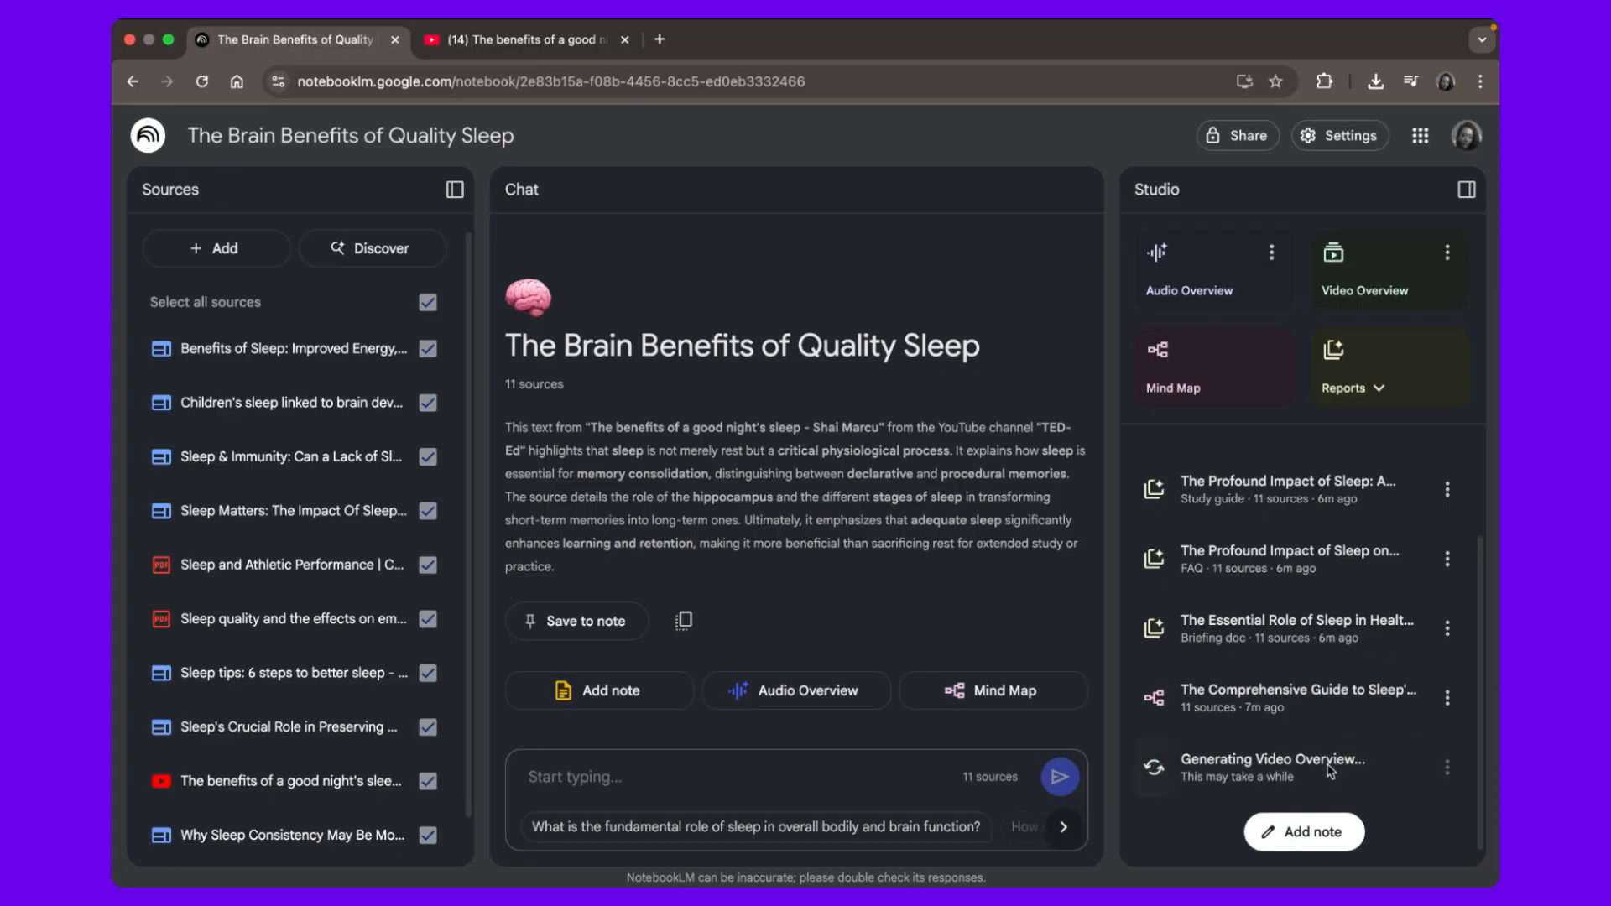
scroll(1247, 570, "up", 3)
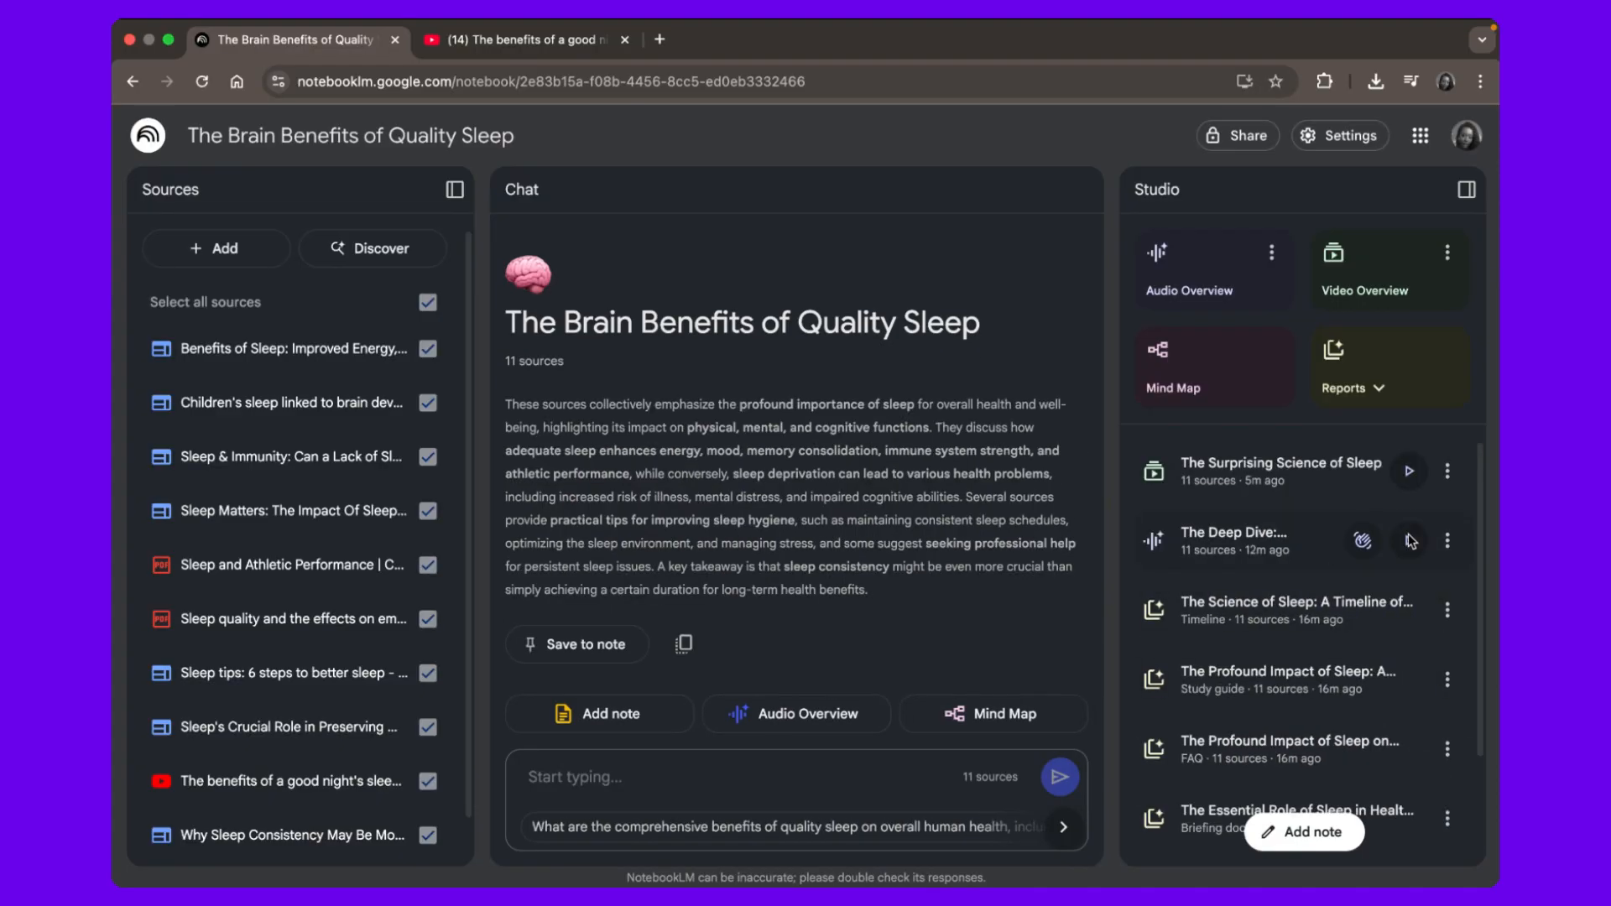
Open the Deep Dive audio overview in interactive mode, play it, and join the hosts' discussion.
left_click(1363, 540)
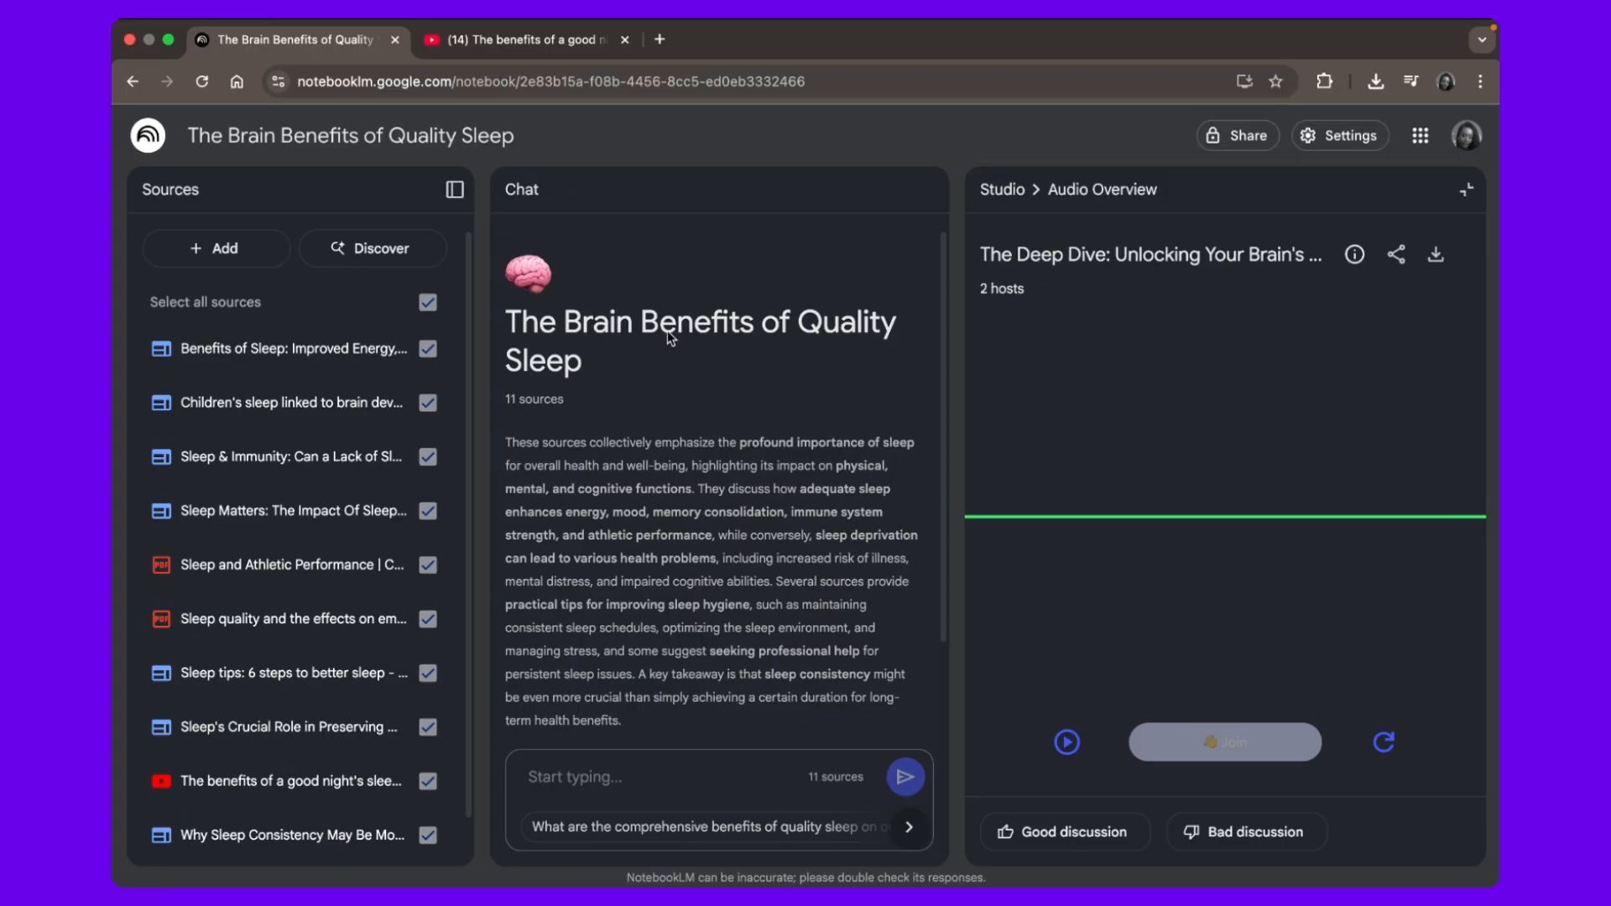
left_click(1067, 742)
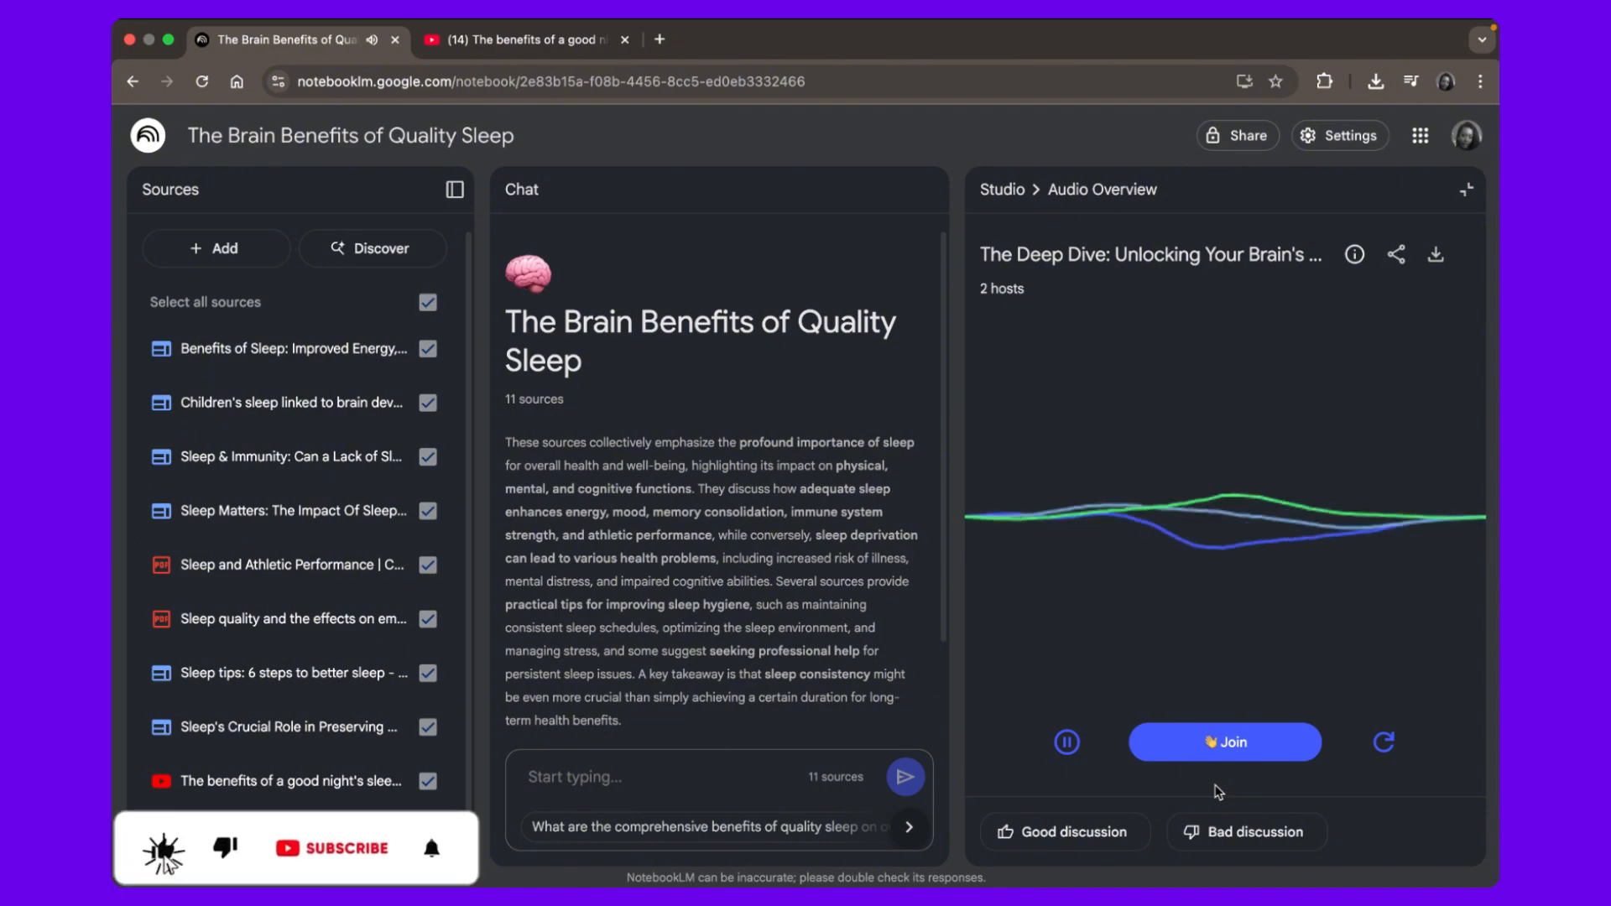
left_click(1225, 743)
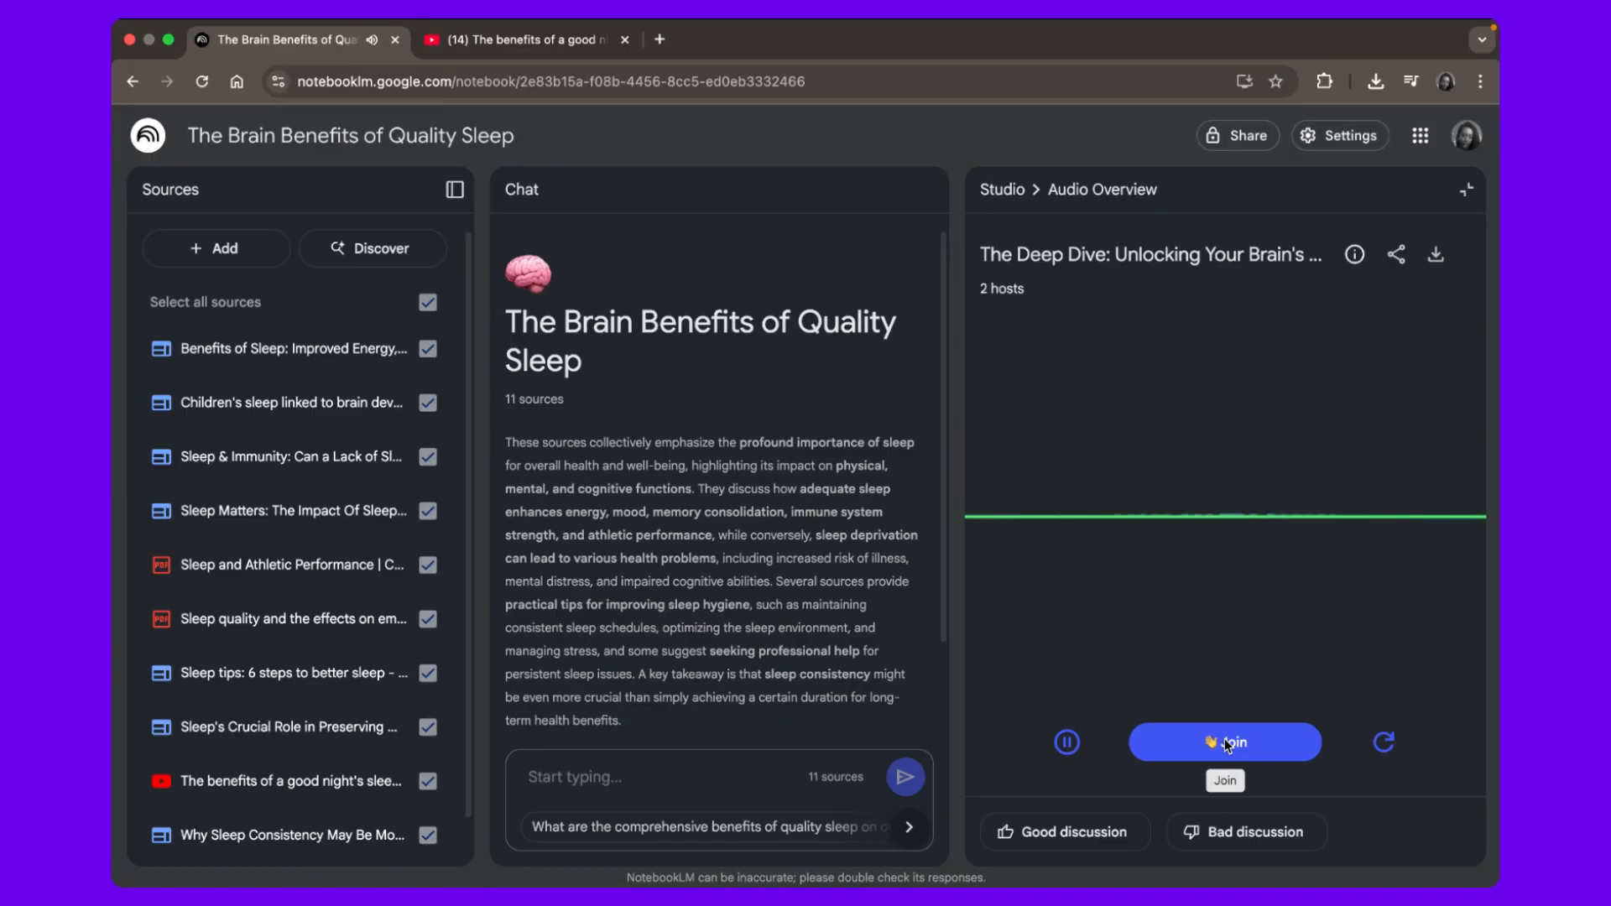
left_click(1226, 743)
Stop the audio overview playback, rate it as a good discussion, and return to the Studio list.
left_click(1069, 743)
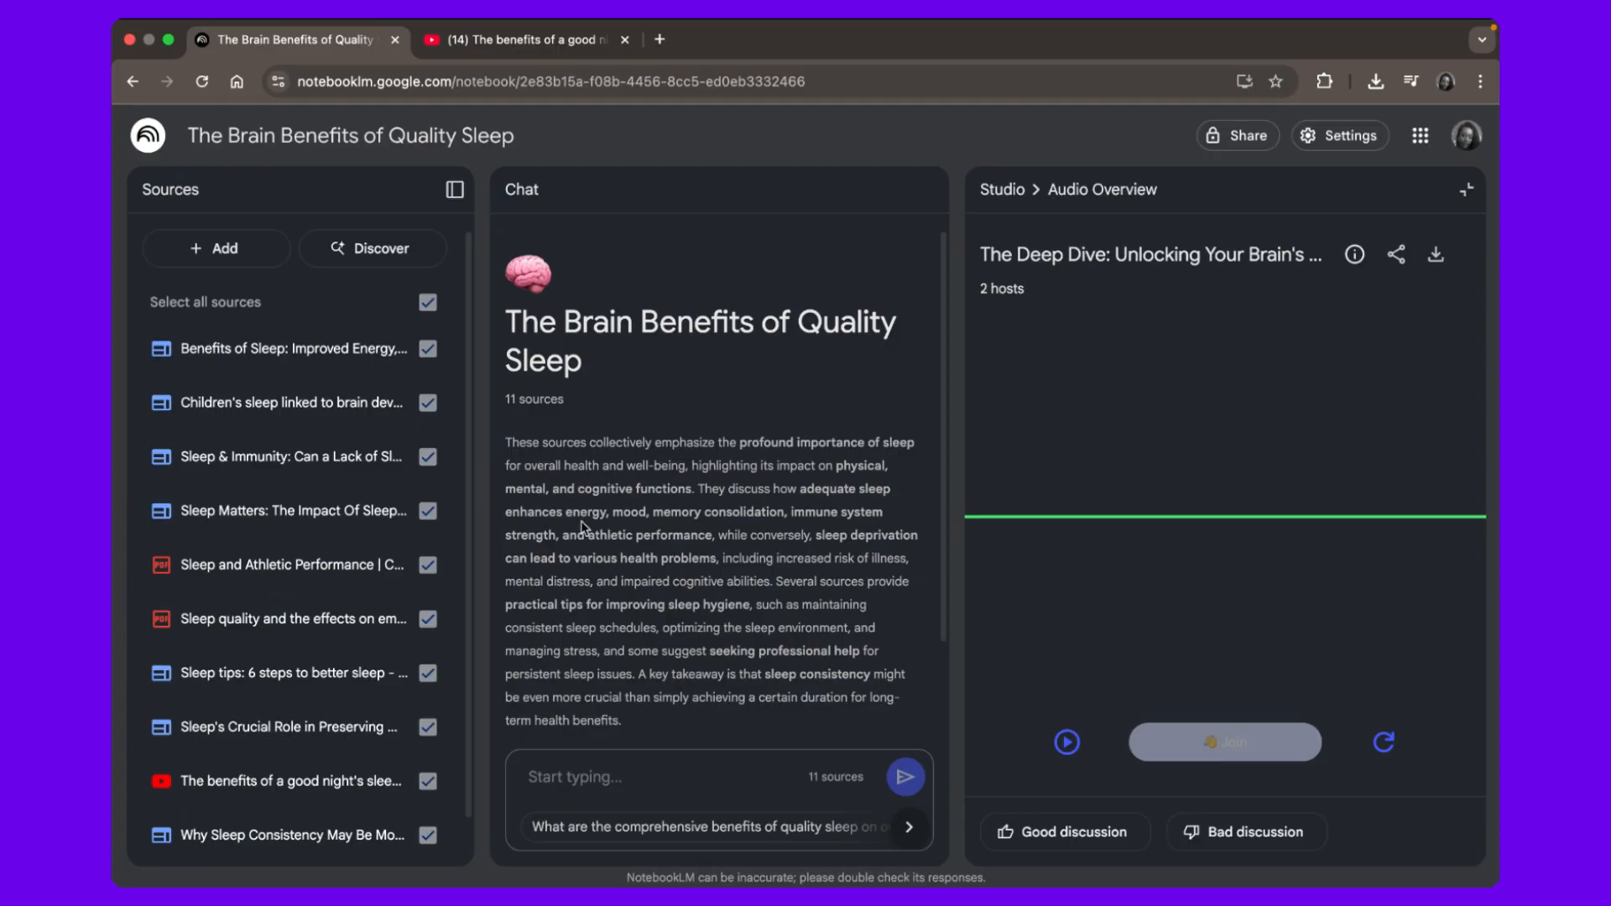
left_click(1092, 837)
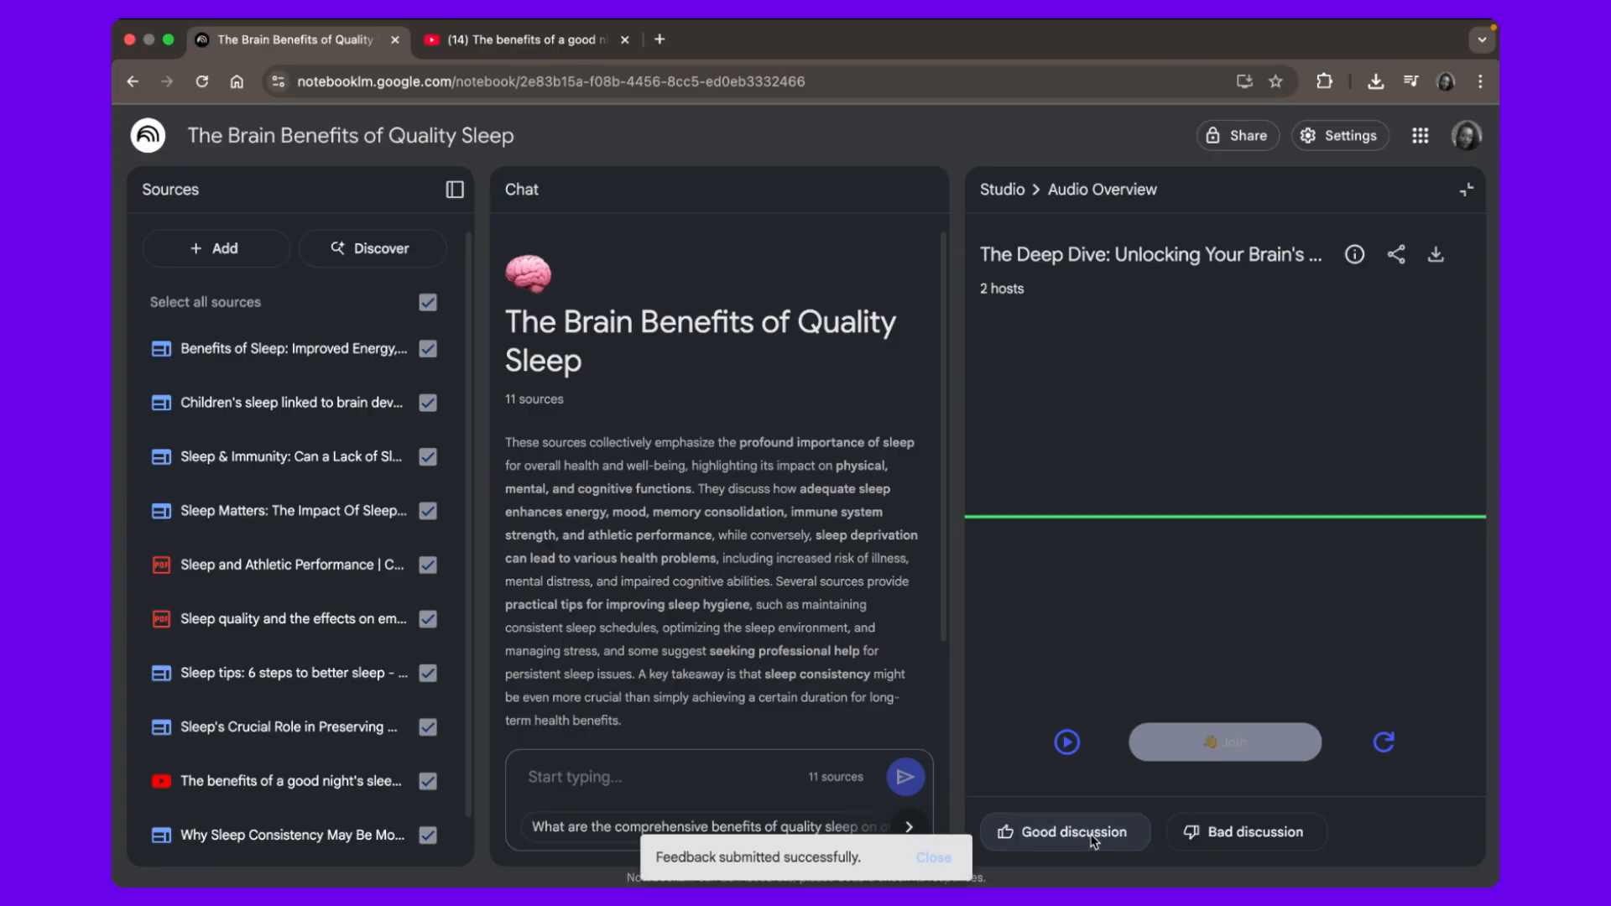
left_click(1468, 191)
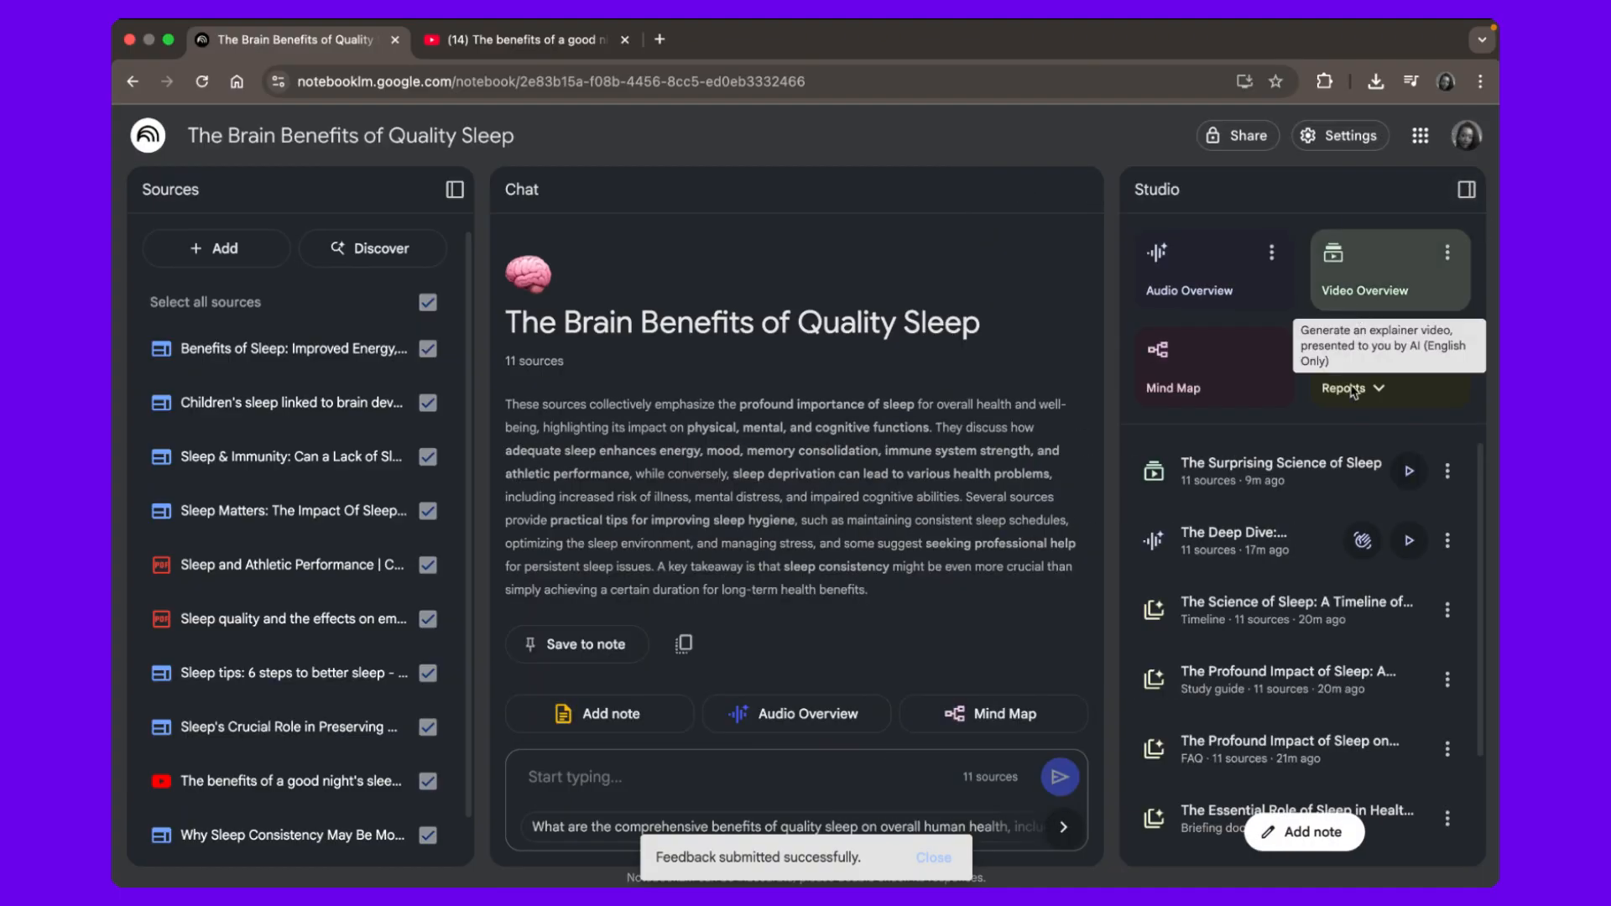
Play the video overview The Surprising Science of Sleep, skim through its slides to the end, and return to the Studio list.
left_click(1297, 477)
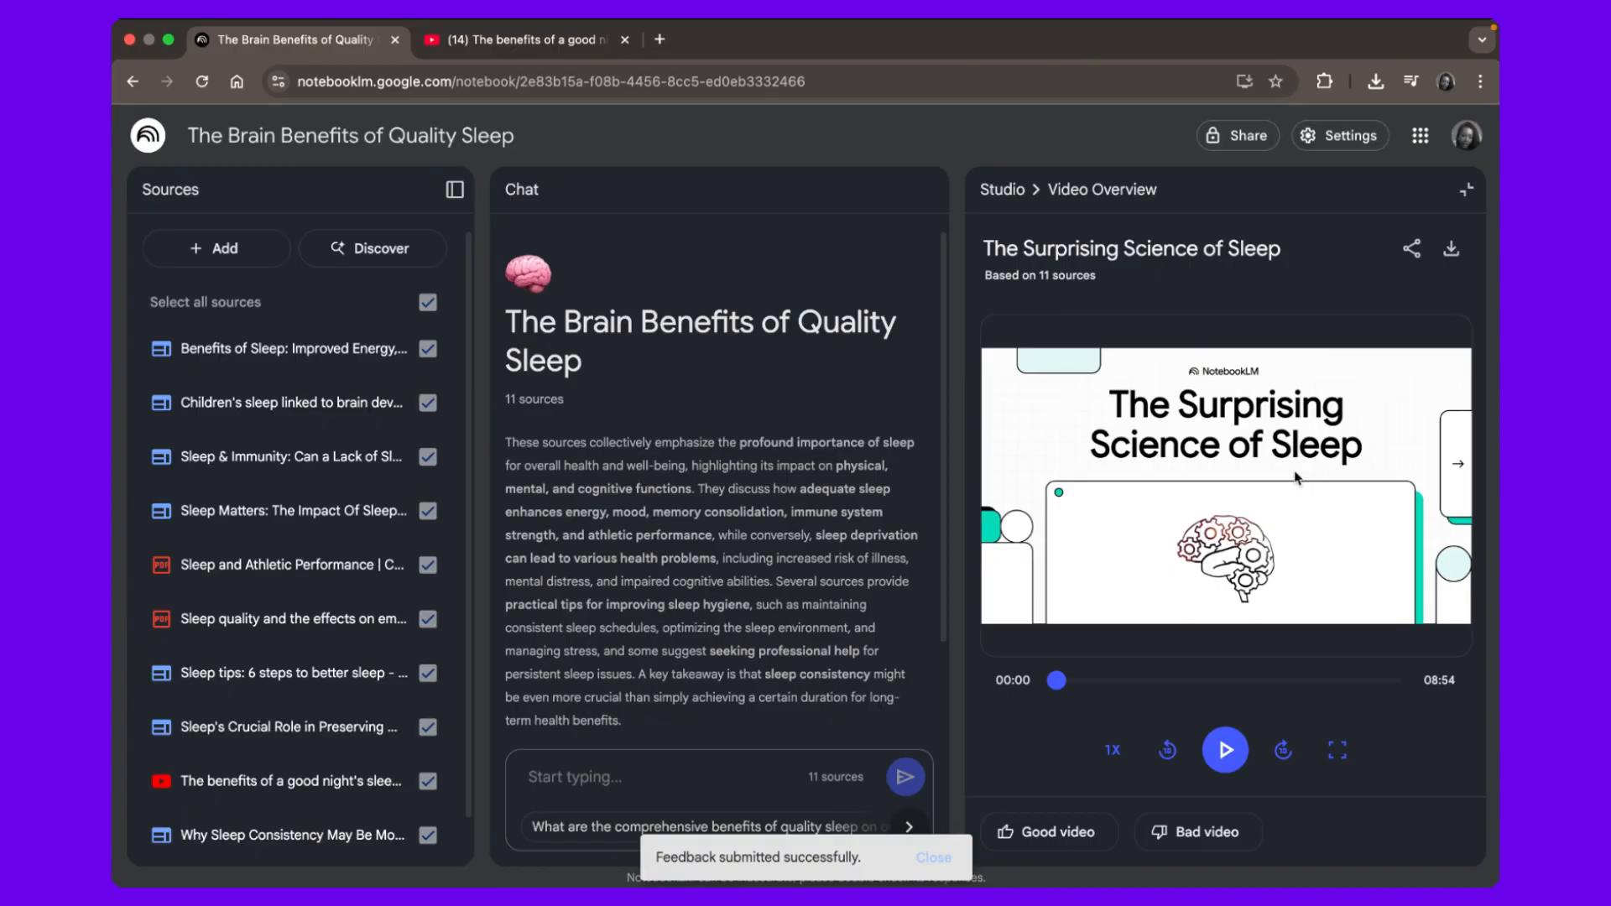
left_click(1225, 747)
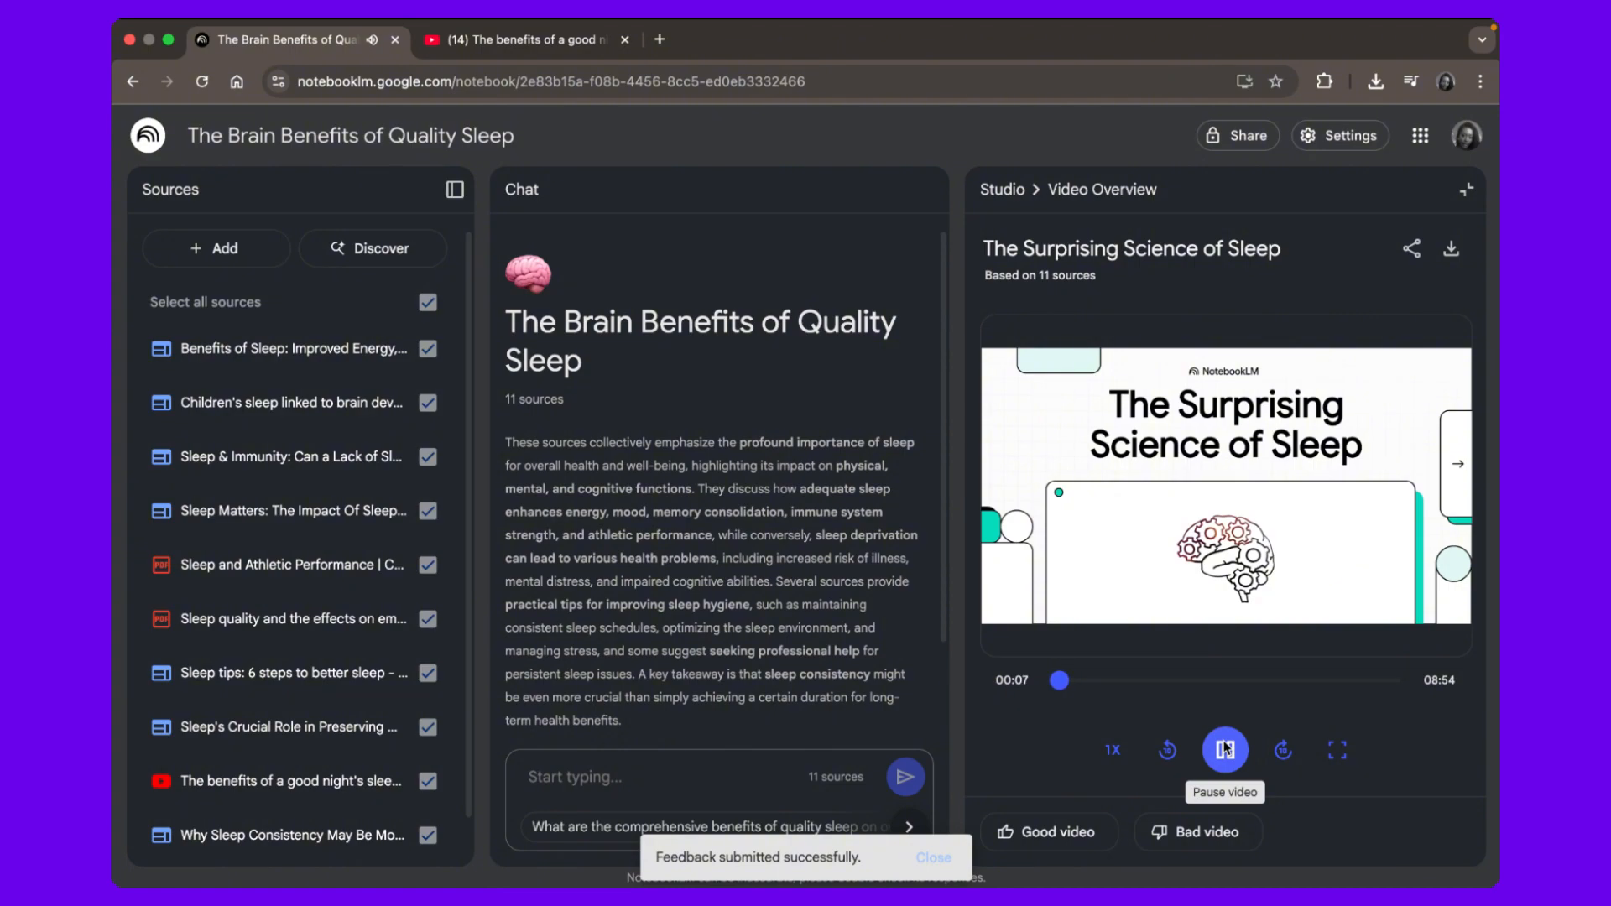
left_click(1078, 680)
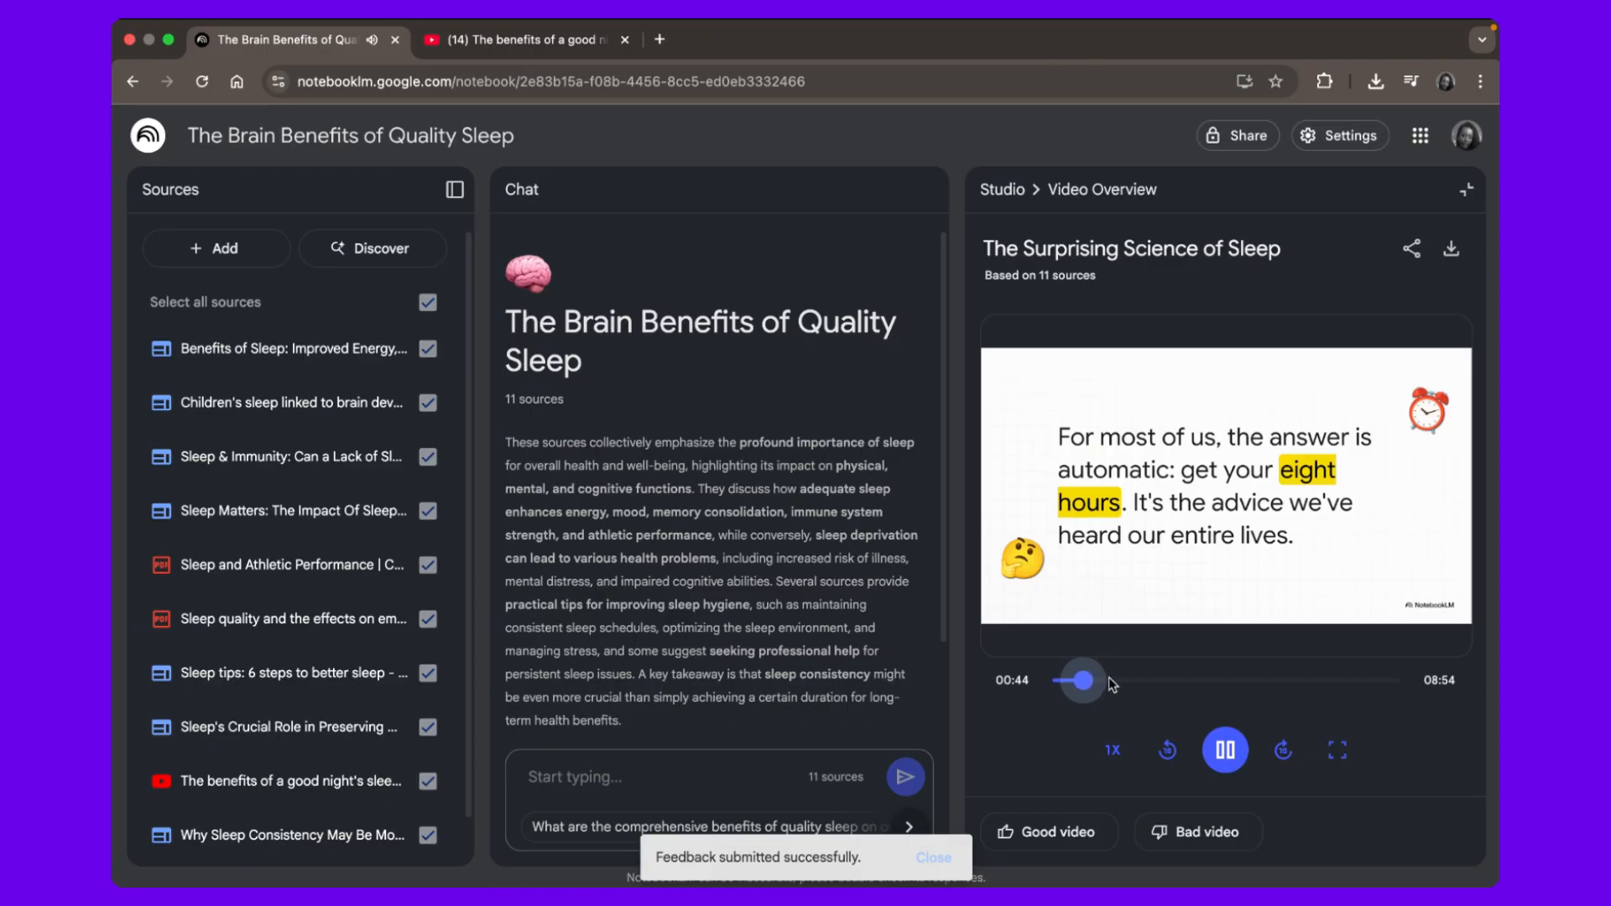
left_click(1110, 682)
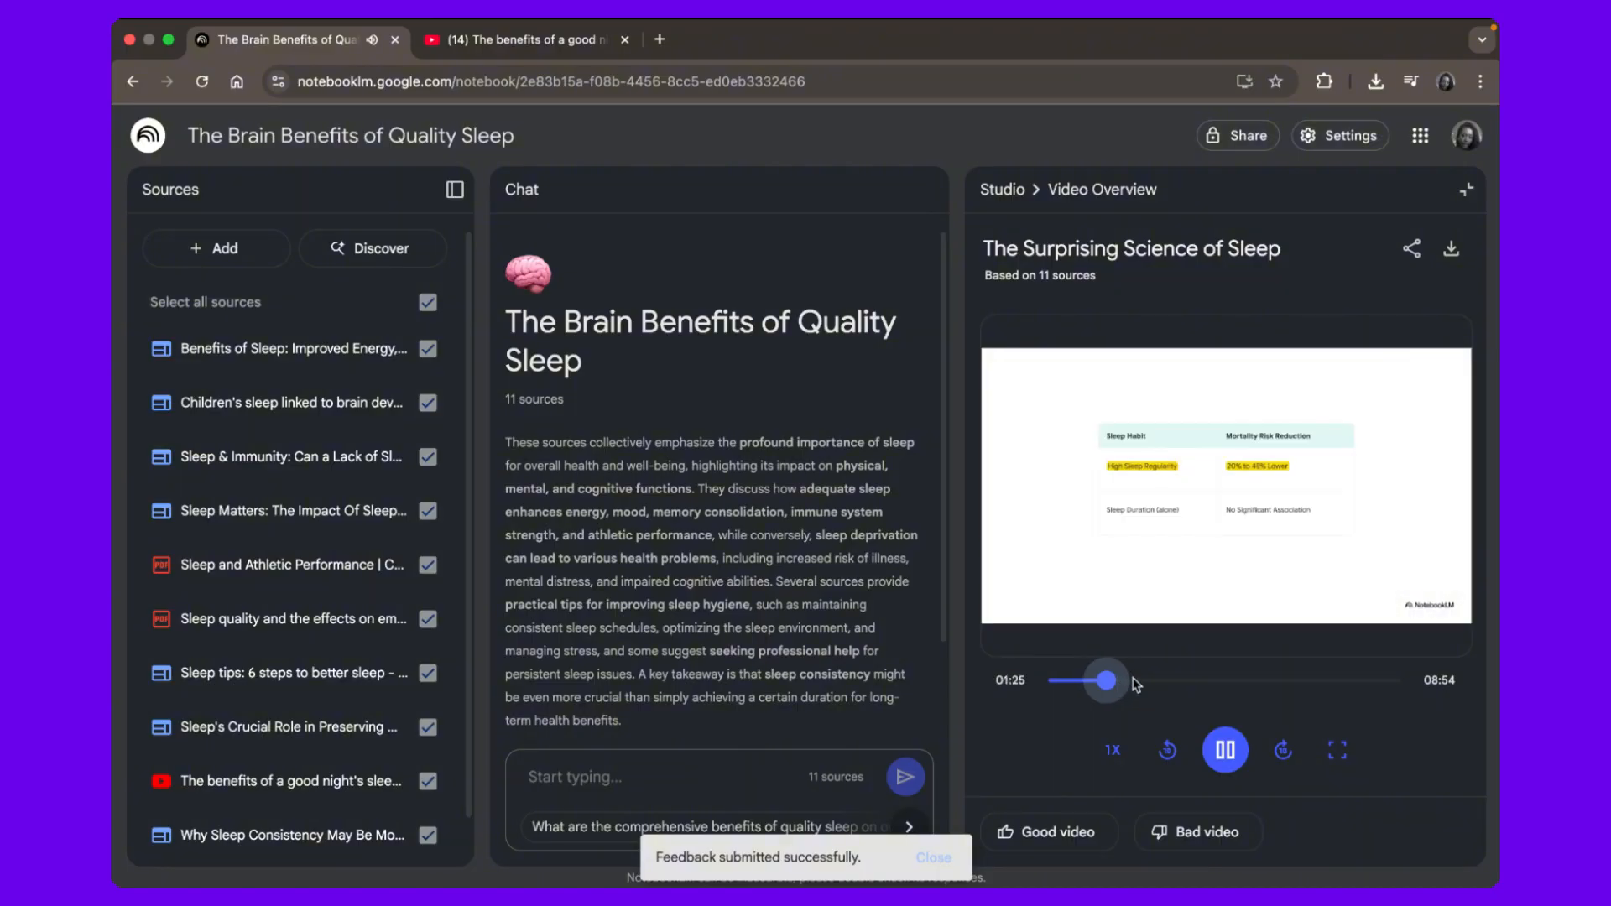
left_click(1133, 682)
left_click(1193, 686)
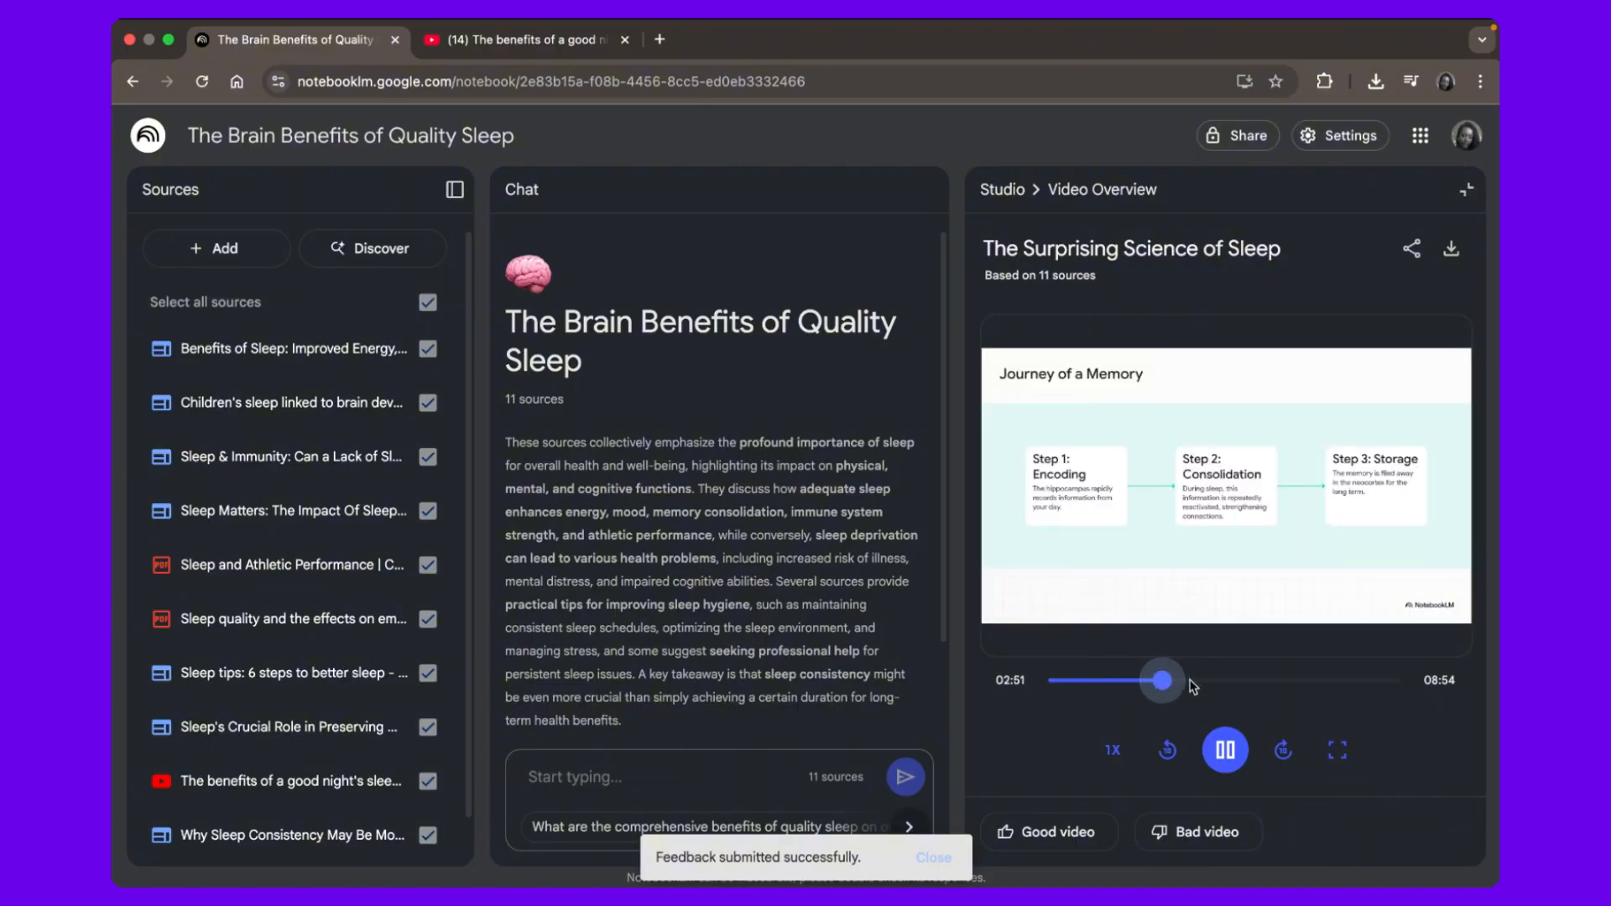
left_click(1203, 683)
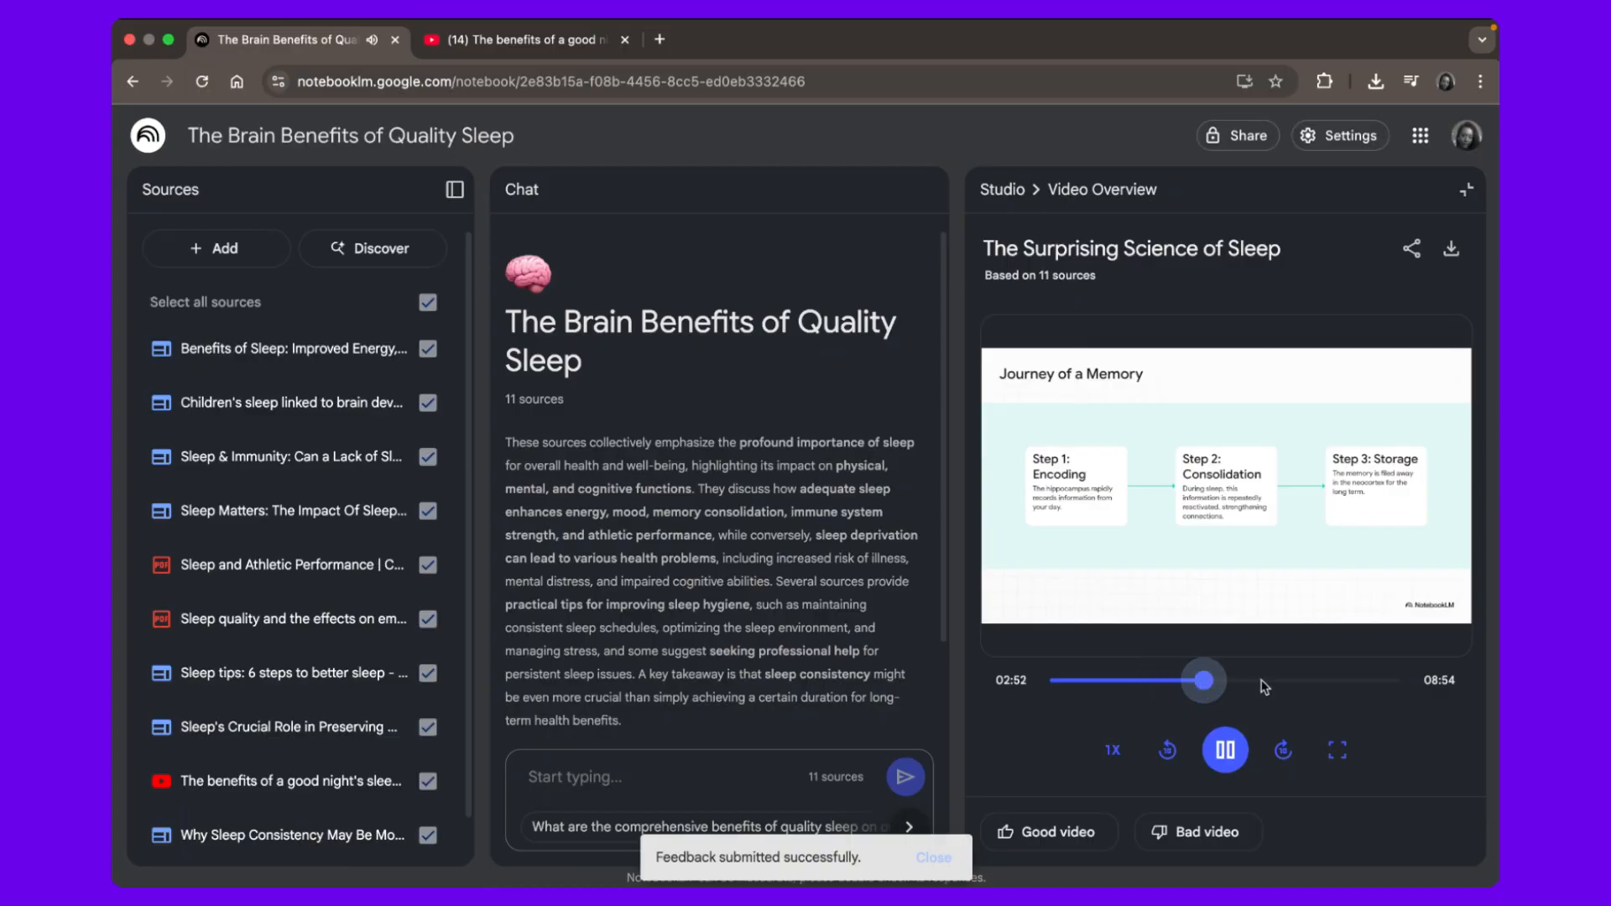
left_click(1237, 680)
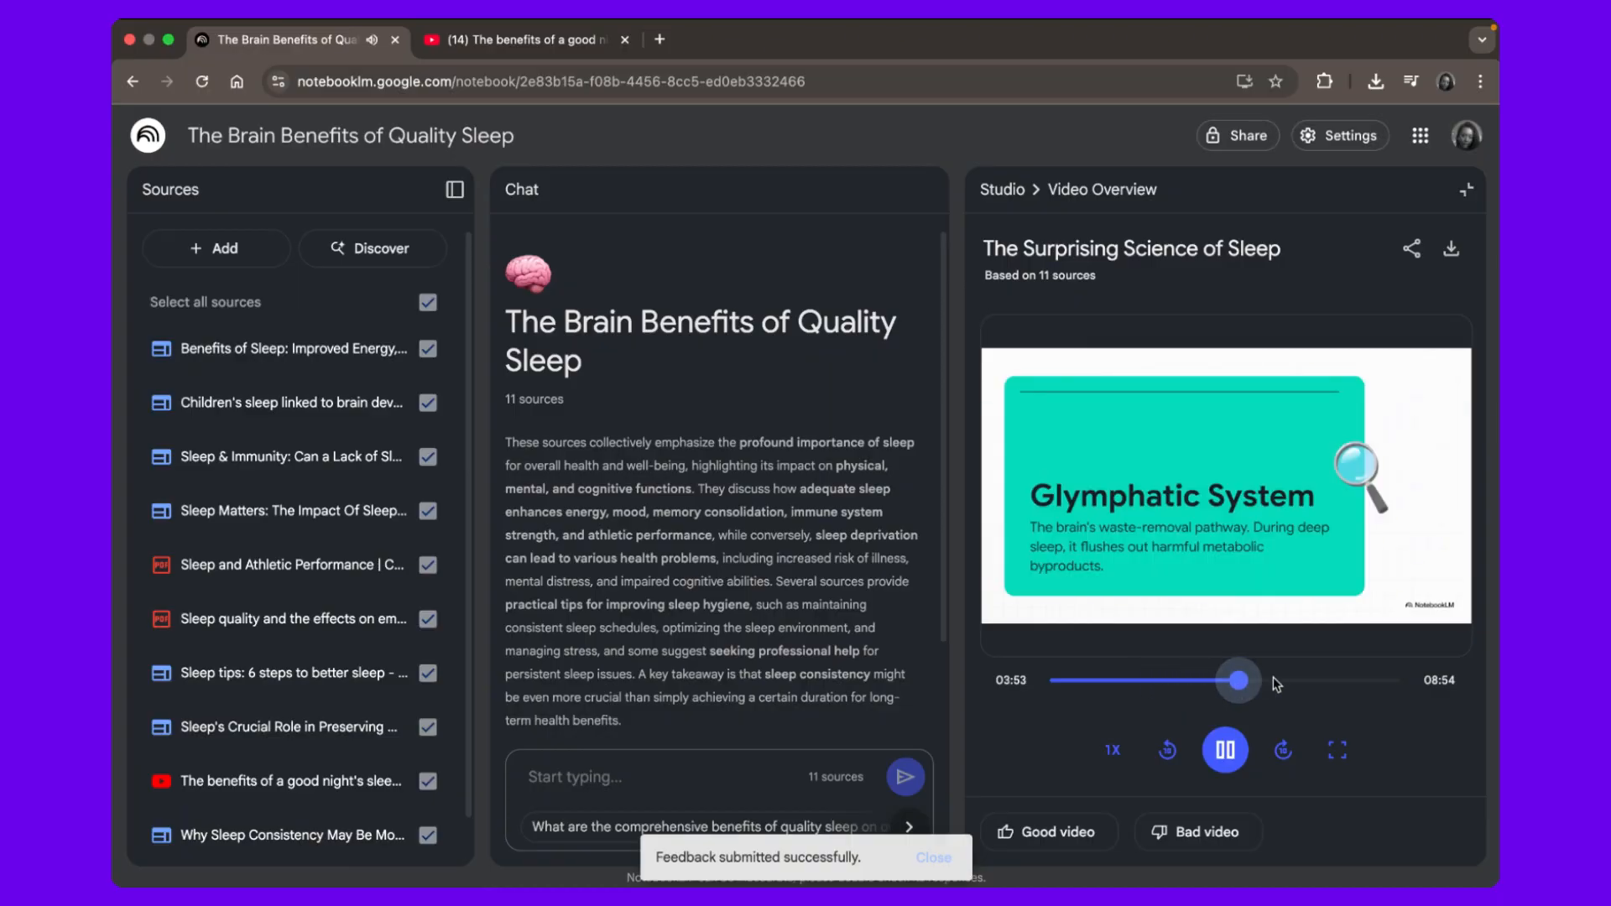
left_click(1272, 680)
left_click(1310, 682)
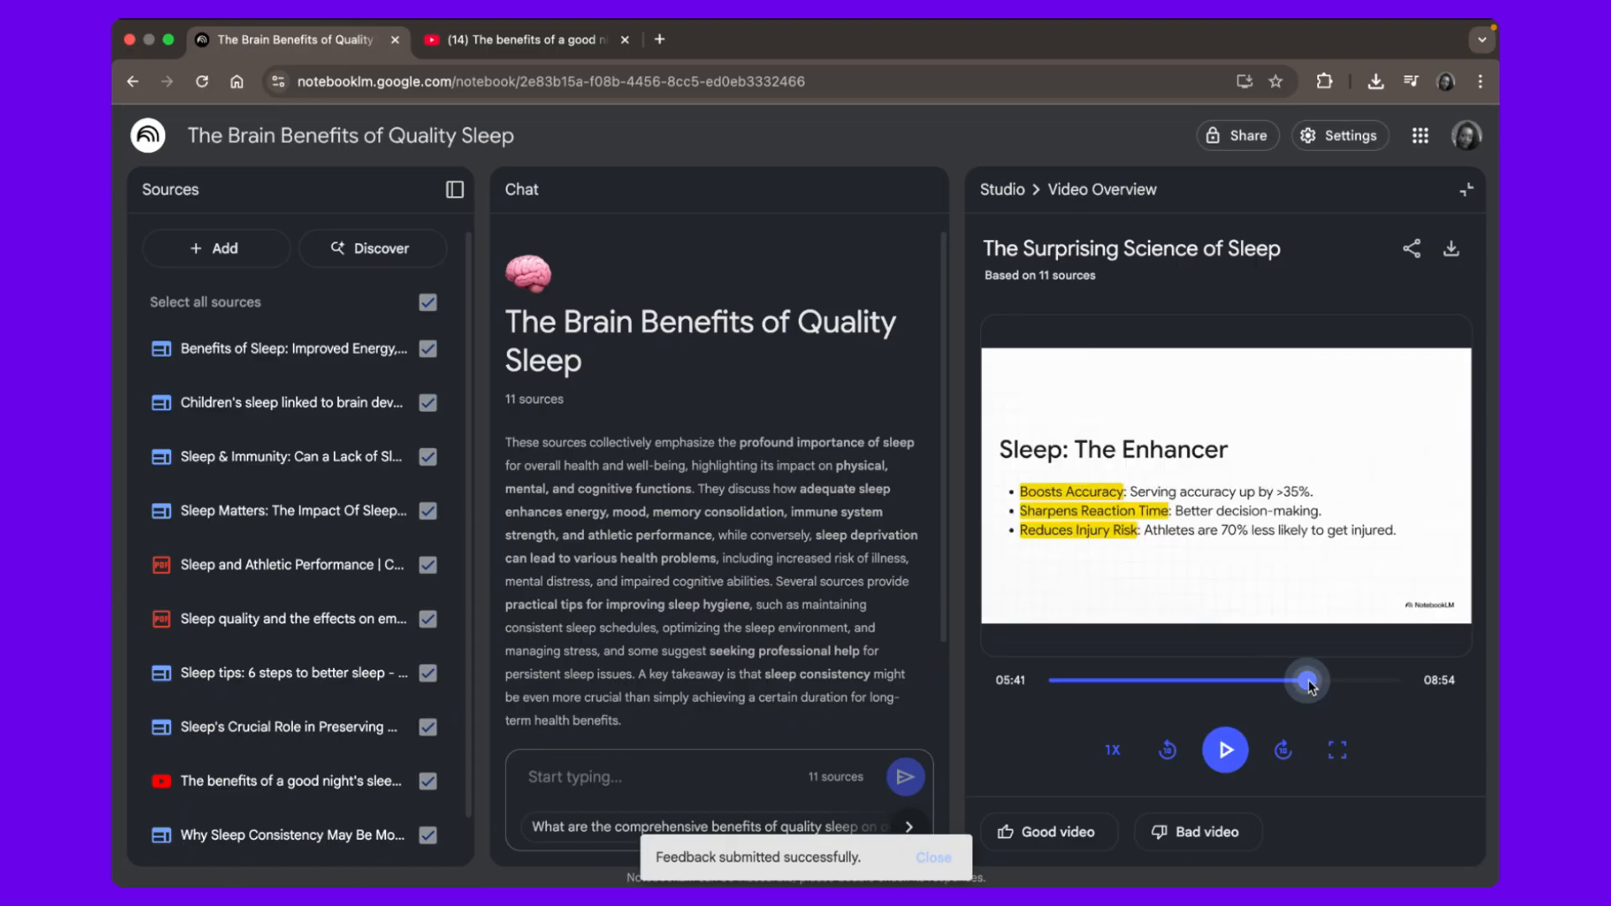
left_click(1338, 682)
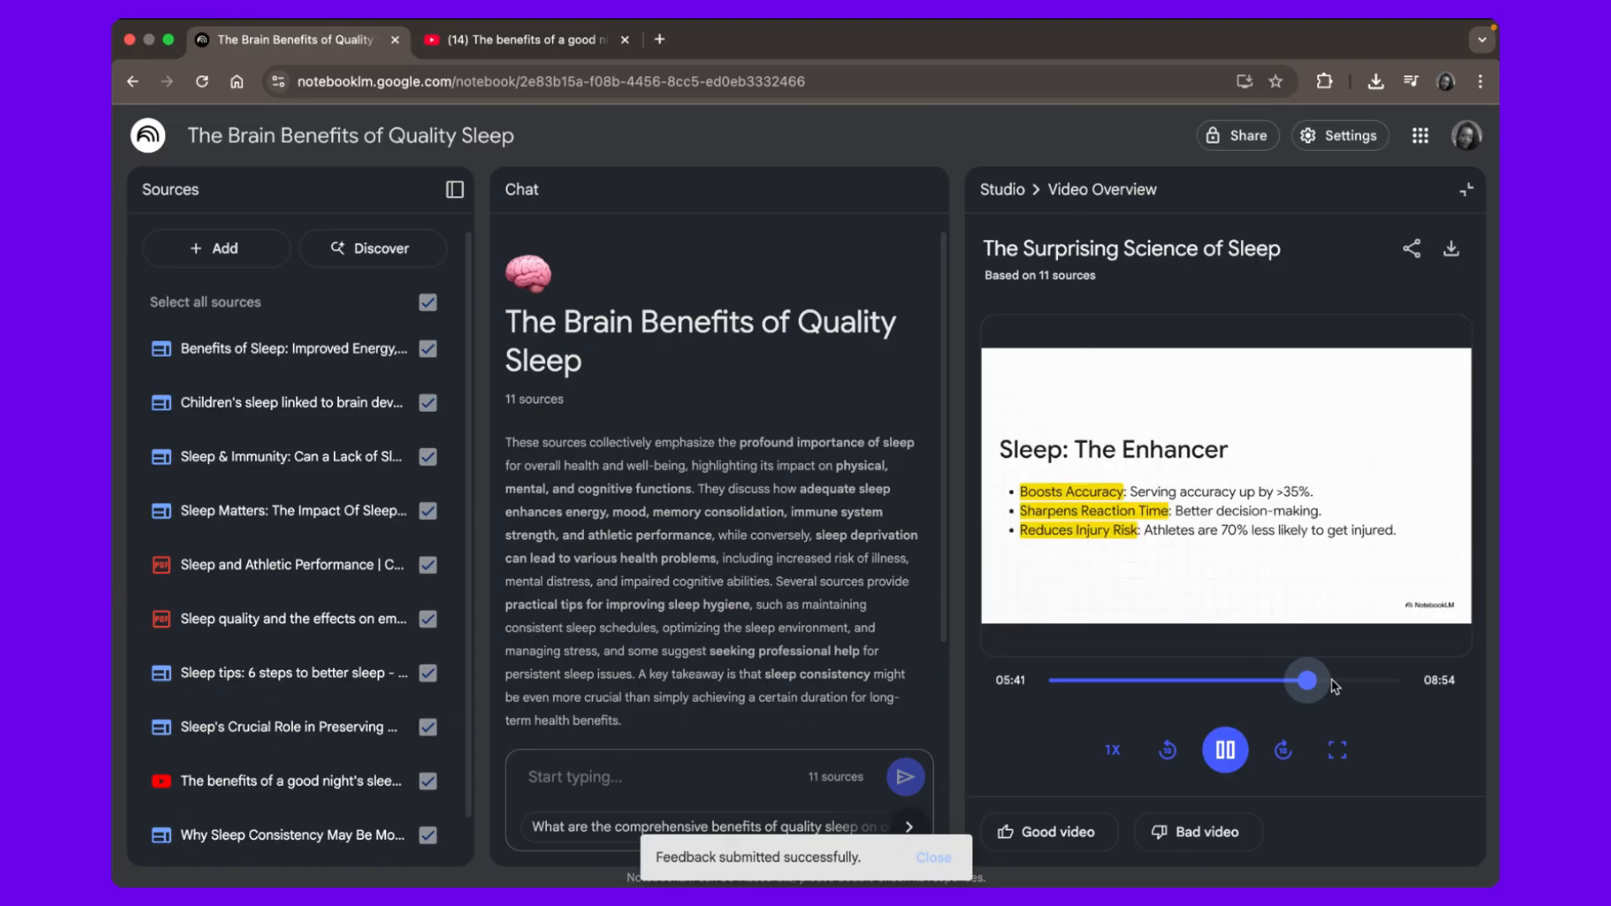
left_click(1377, 681)
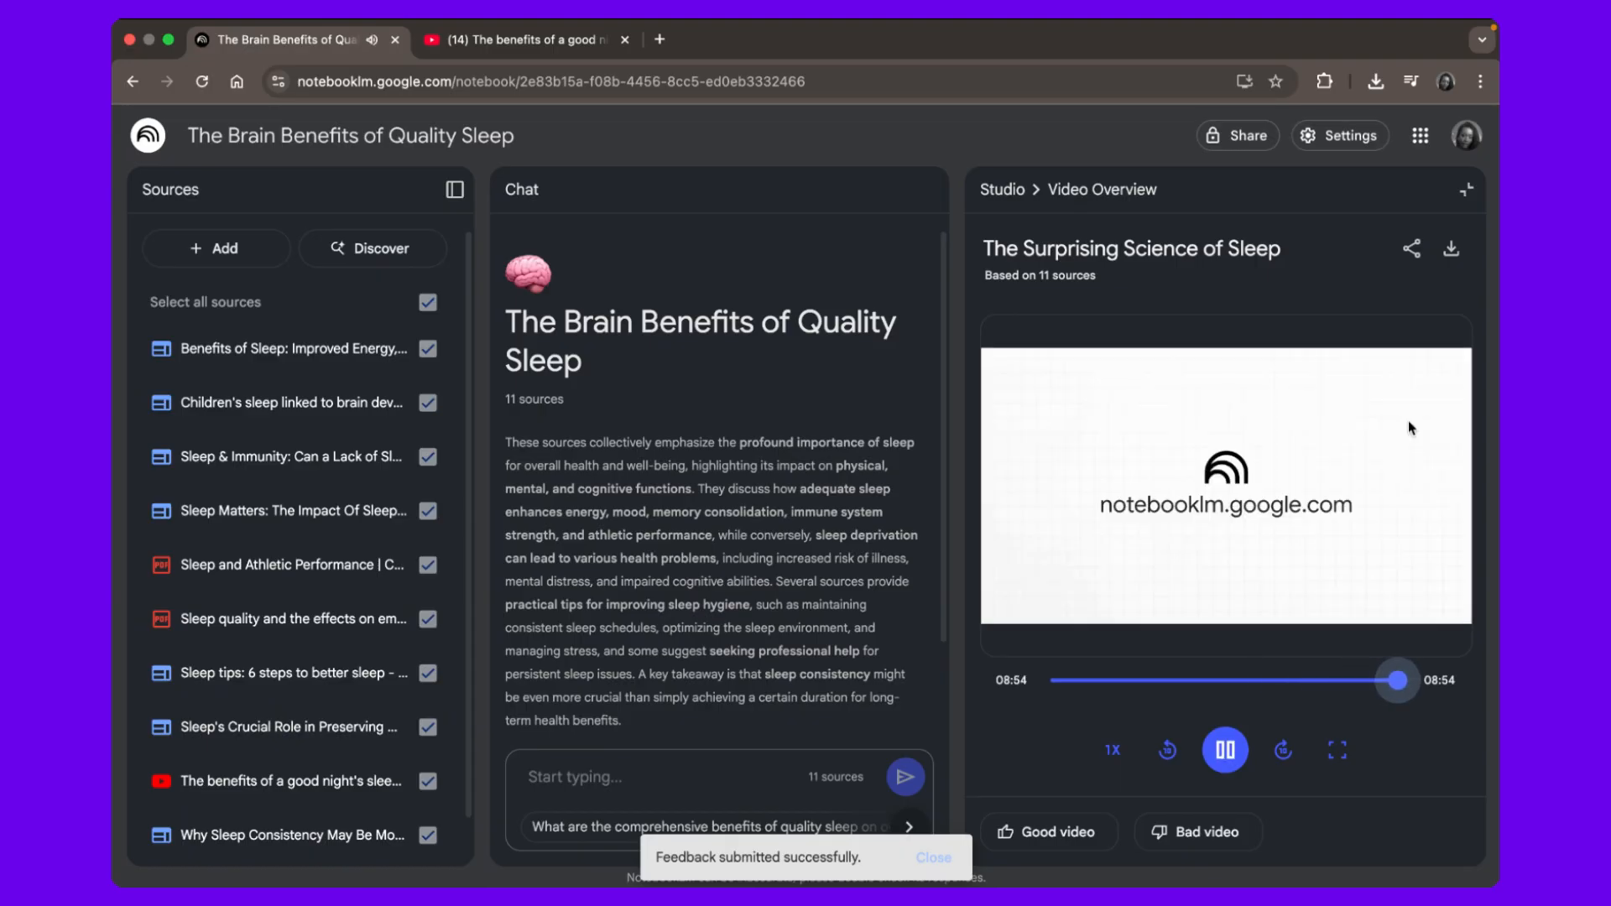
left_click(1222, 760)
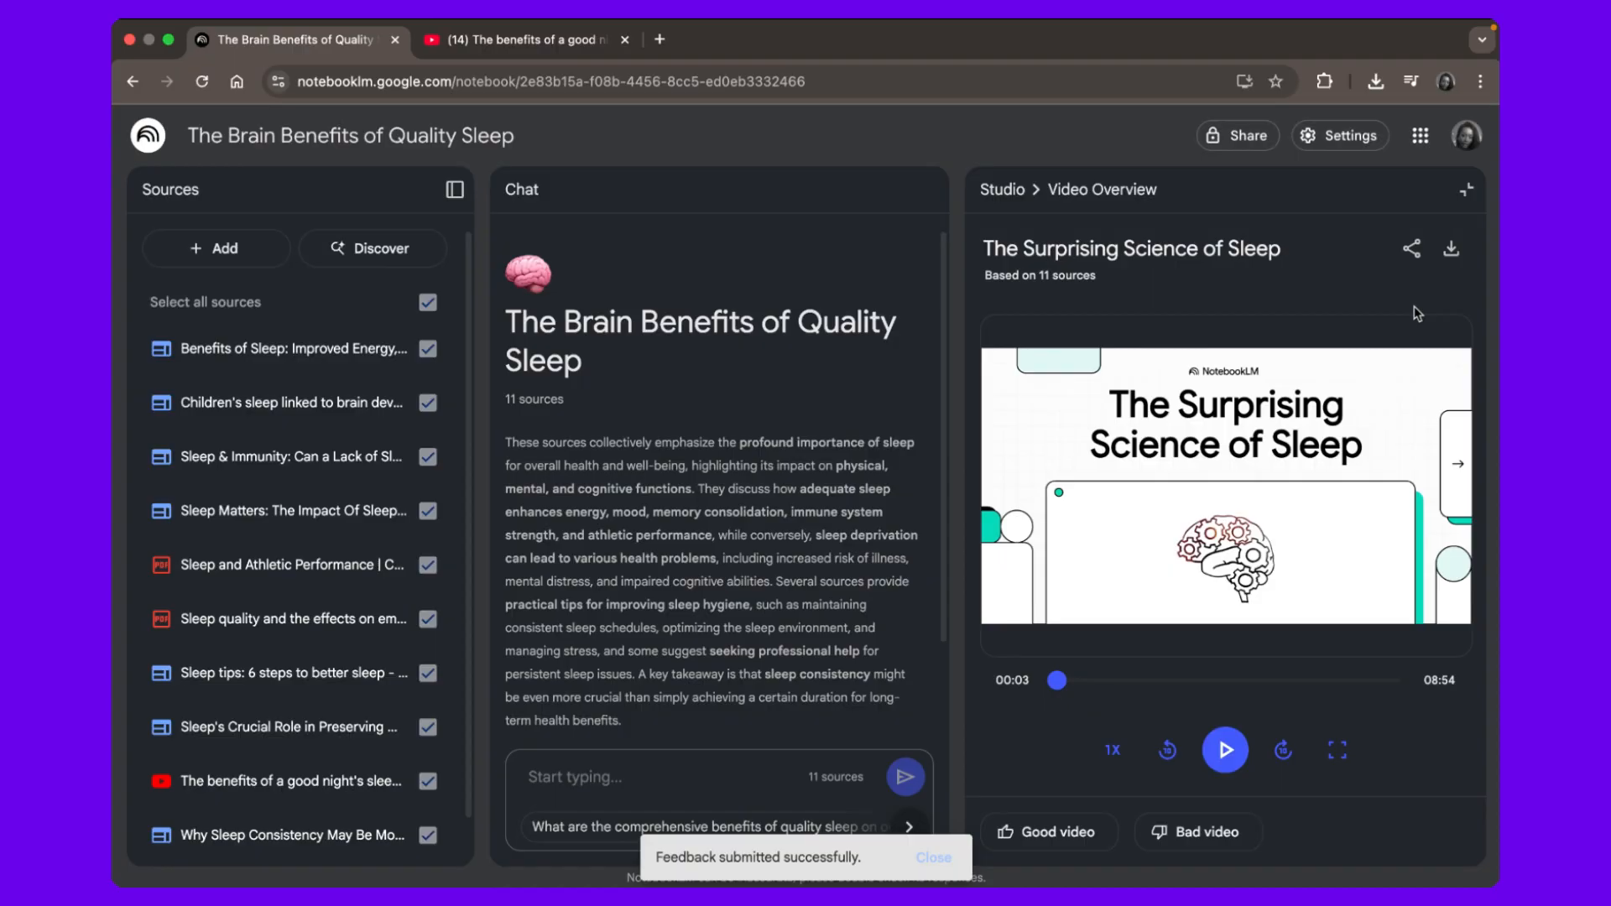
left_click(1013, 191)
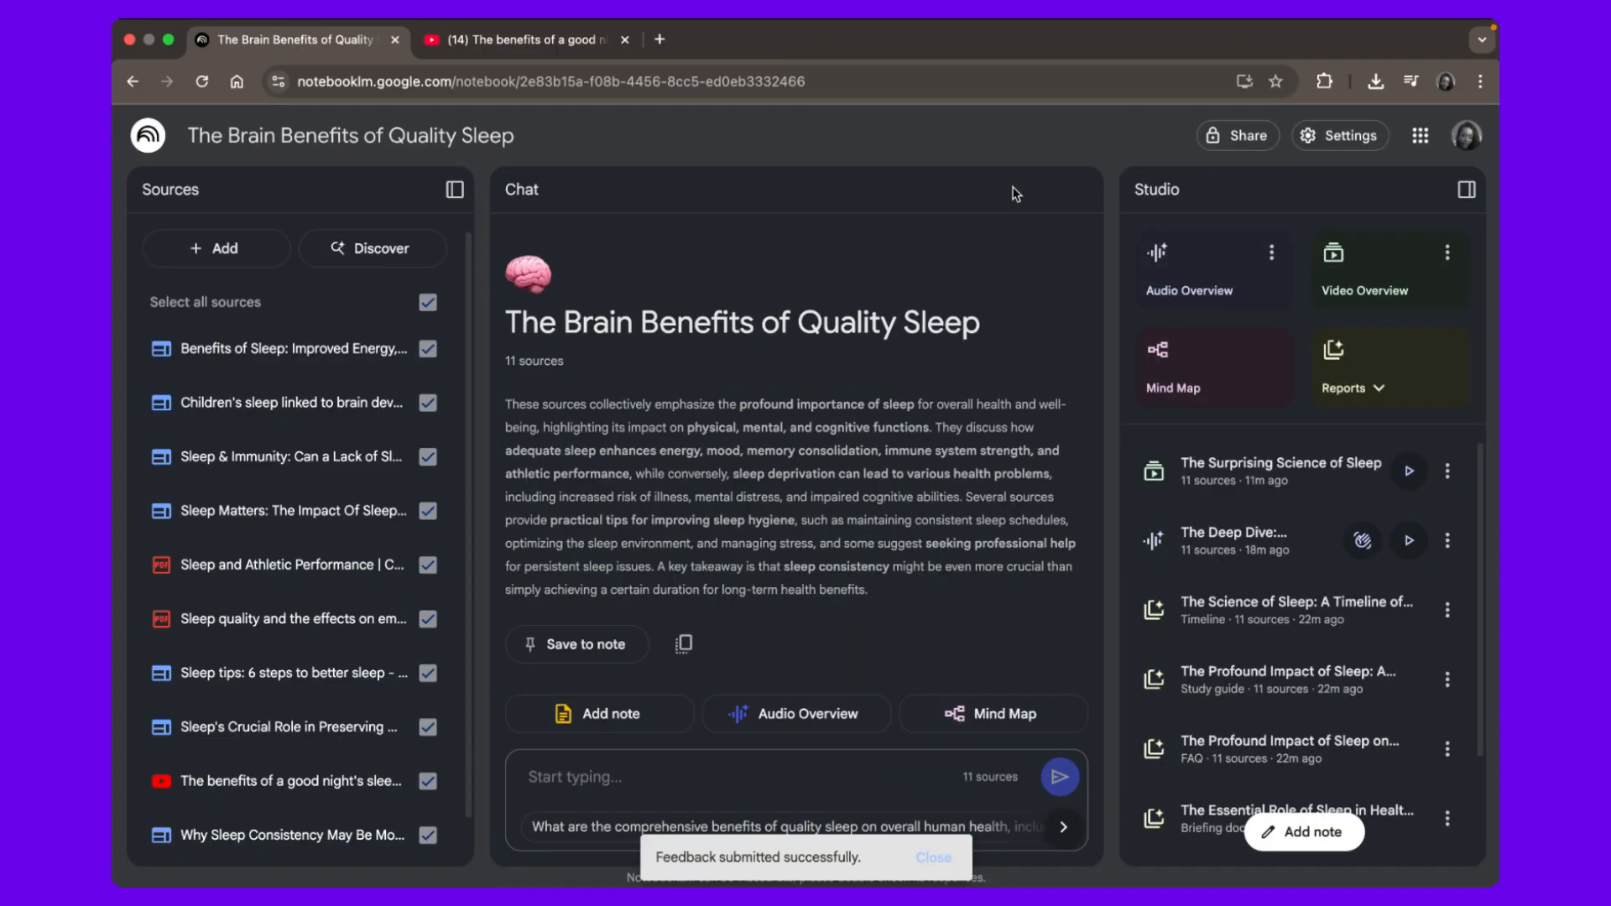